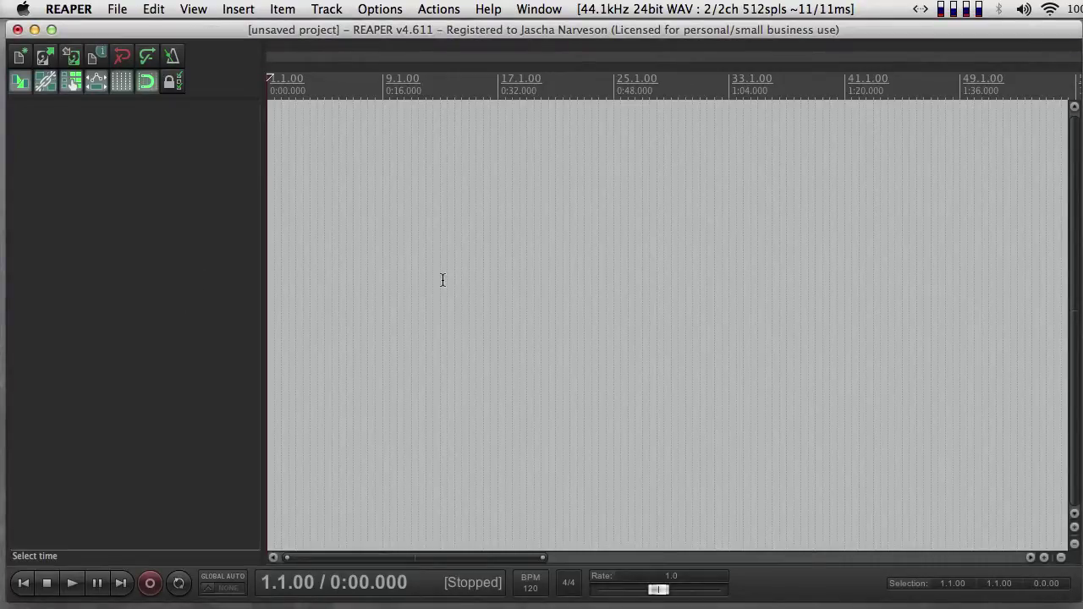
Insert a new empty Track 1 from the Track menu and drag it taller.
{"action": "left_click", "coordinate": [326, 8]}
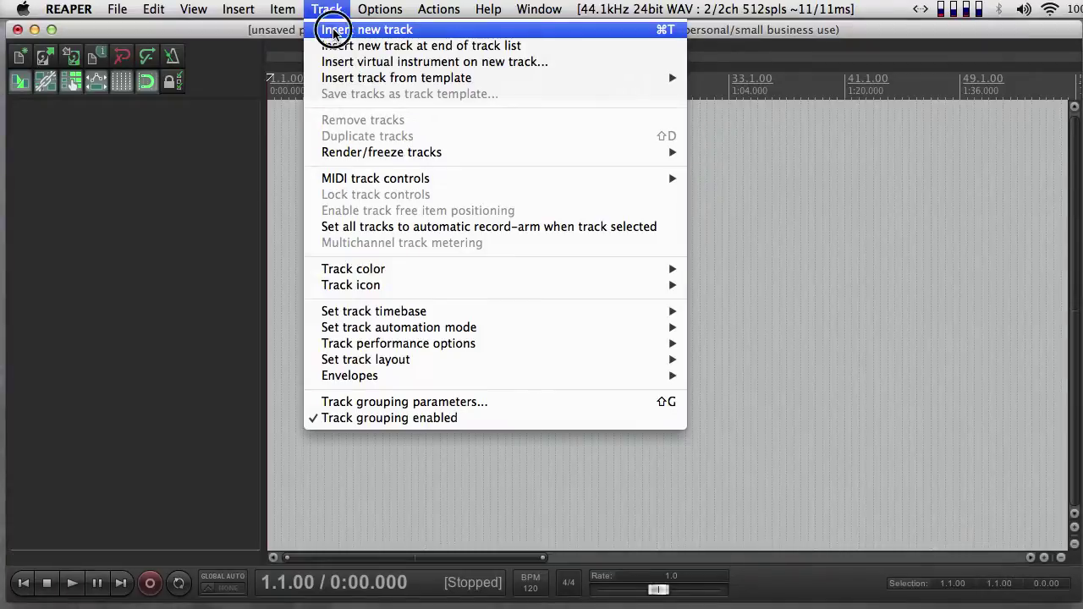
{"action": "left_click", "coordinate": [334, 32]}
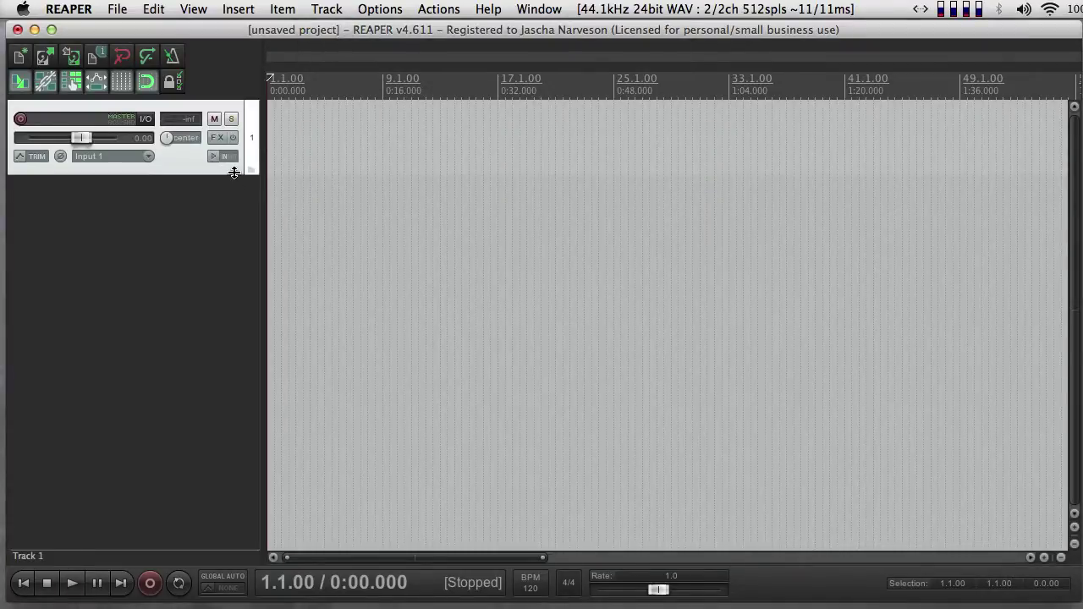
{"action": "left_click_drag", "start_coordinate": [235, 172], "coordinate": [236, 270]}
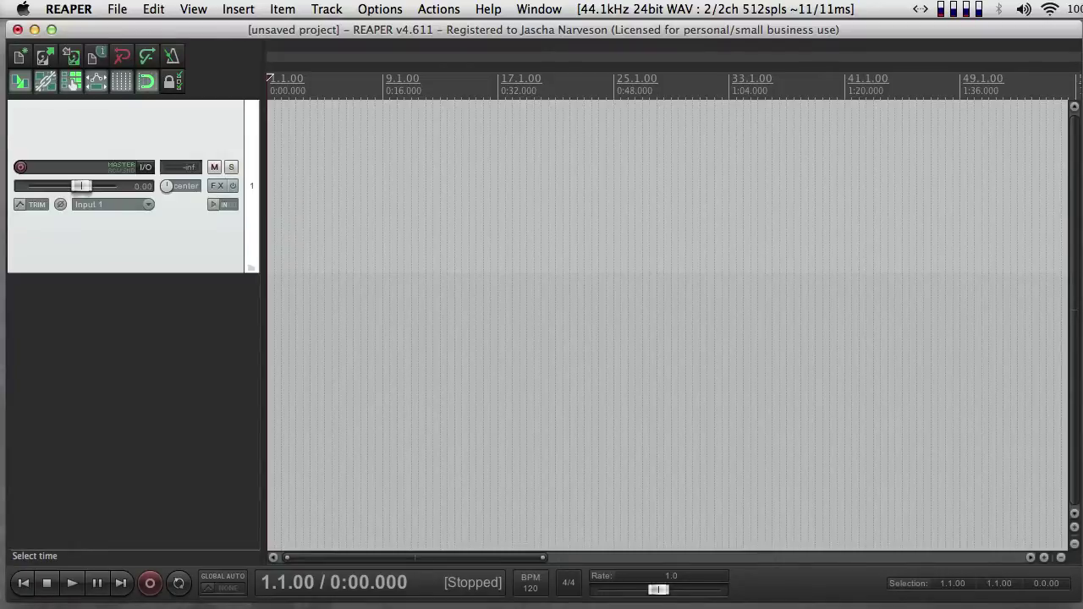
Drop the Get Lucky .mid onto Track 1 and import it as one multichannel item.
{"action": "left_click_drag", "start_coordinate": [1079, 237], "coordinate": [276, 186]}
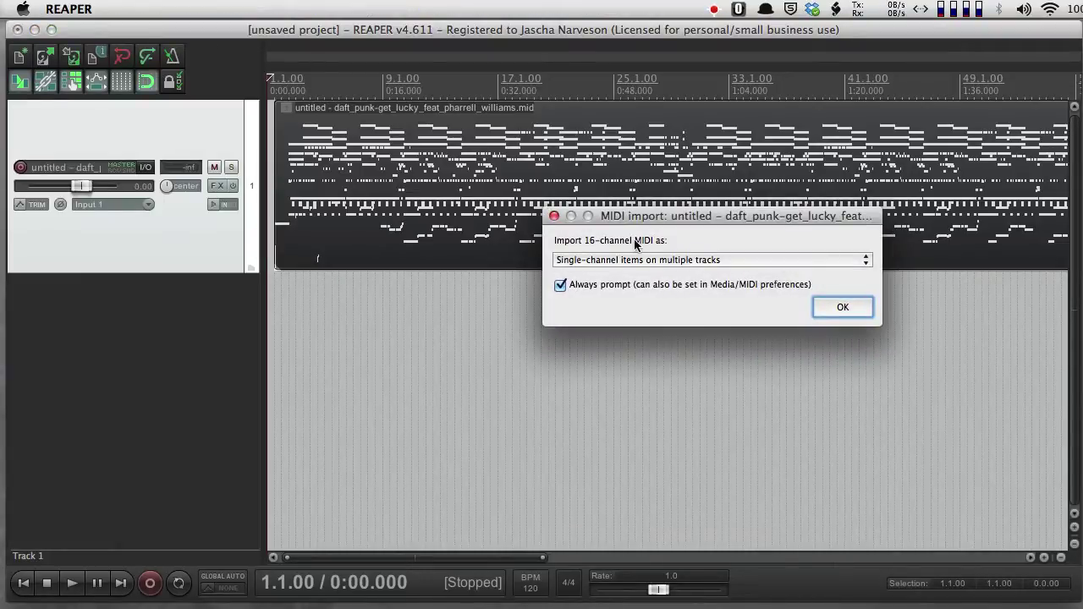
{"action": "left_click_drag", "start_coordinate": [700, 218], "coordinate": [488, 63]}
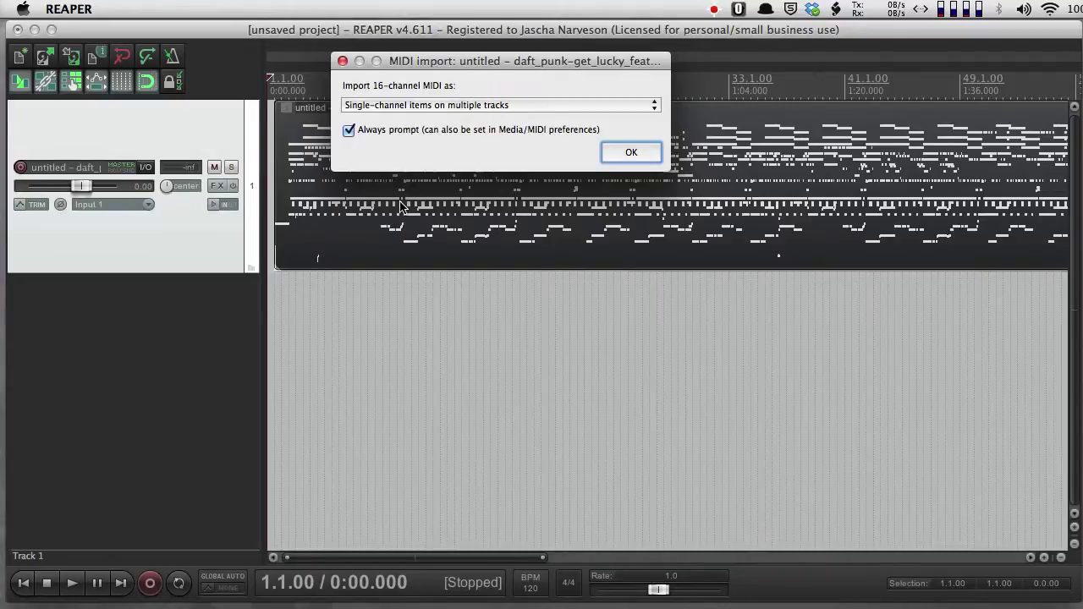
{"action": "left_click", "coordinate": [429, 106]}
{"action": "left_click", "coordinate": [444, 95]}
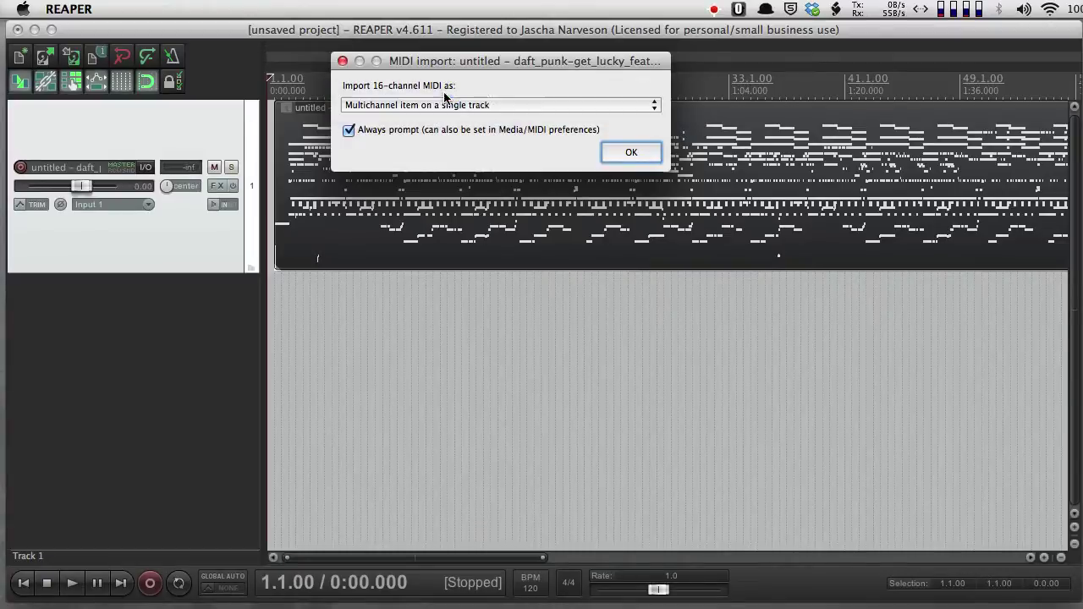
{"action": "left_click", "coordinate": [491, 105]}
{"action": "left_click", "coordinate": [493, 120]}
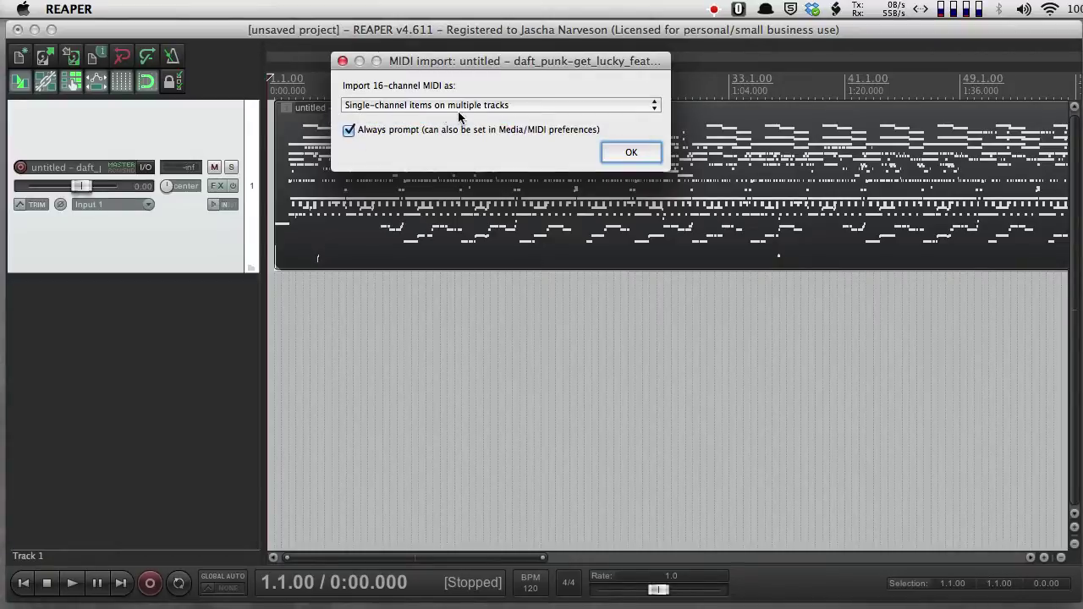
{"action": "left_click", "coordinate": [595, 111]}
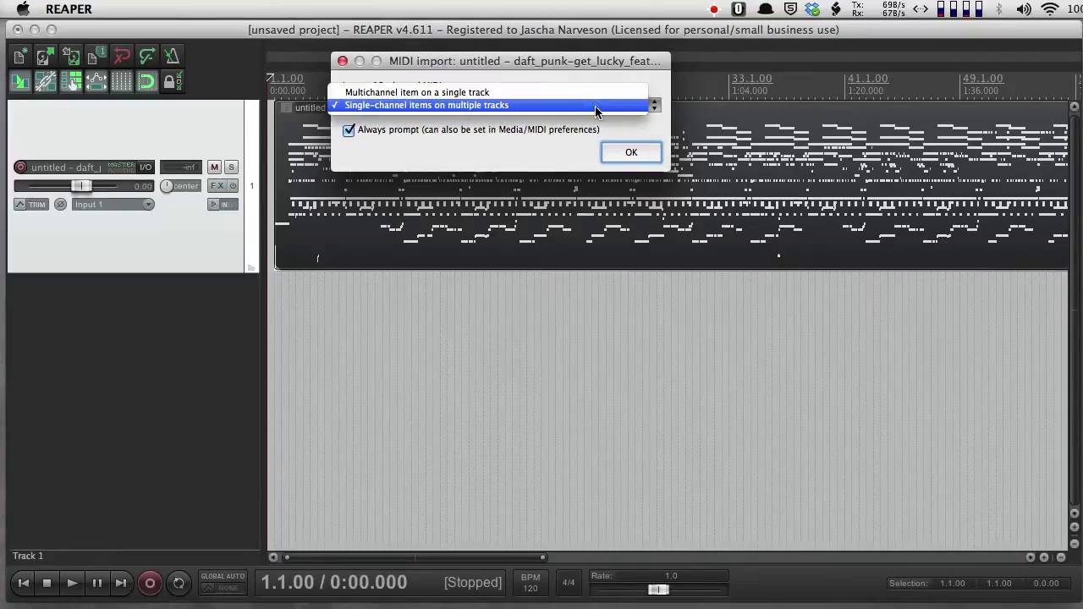
{"action": "left_click", "coordinate": [592, 94]}
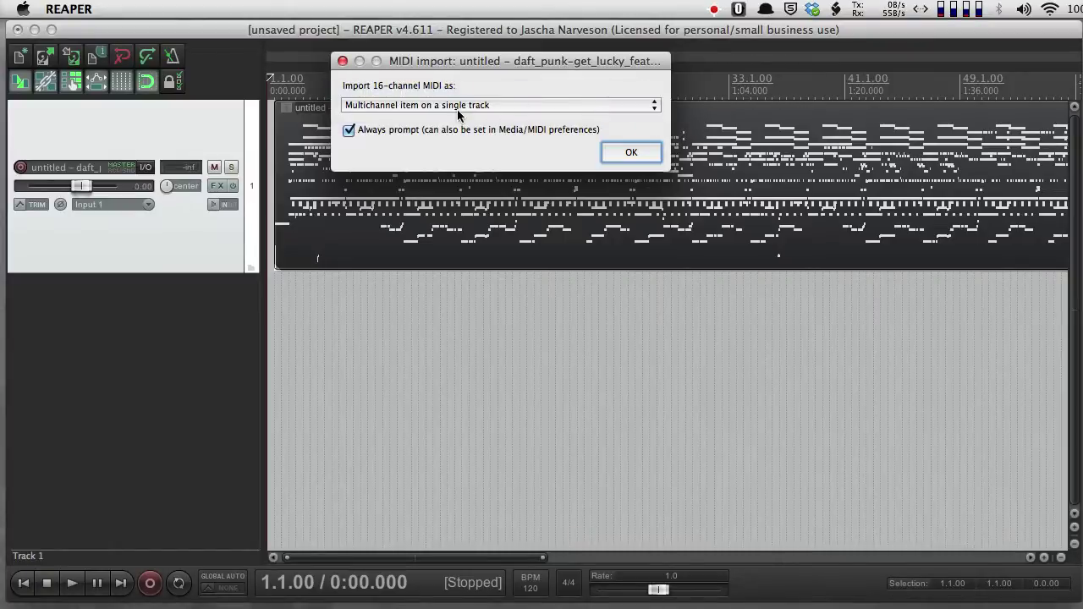
{"action": "left_click", "coordinate": [629, 154]}
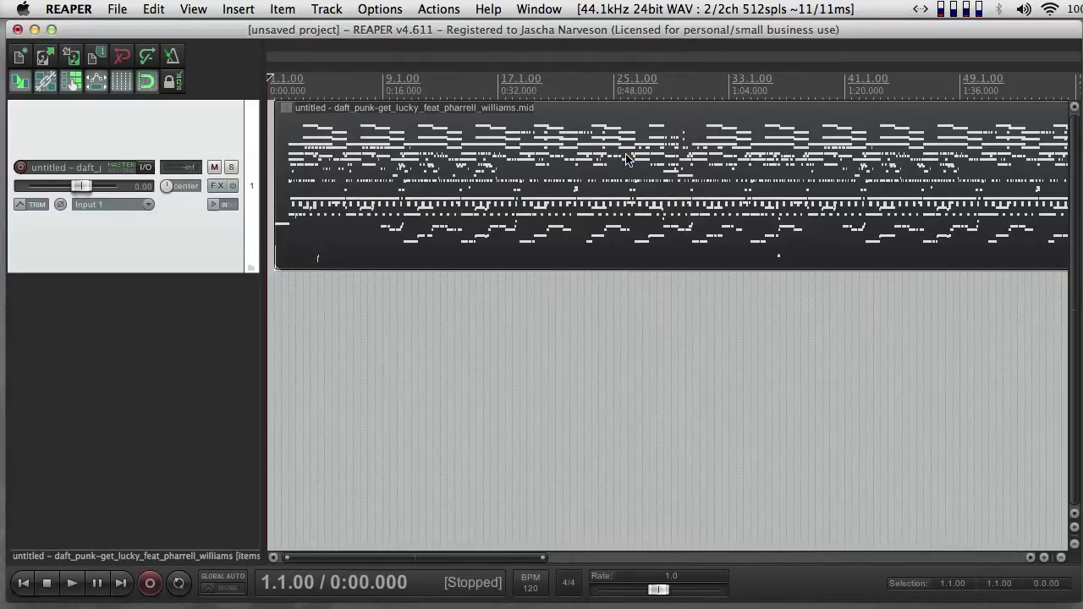
Move the MIDI item to the song start and check Track 1 in the mixer.
{"action": "left_click_drag", "start_coordinate": [489, 213], "coordinate": [488, 214]}
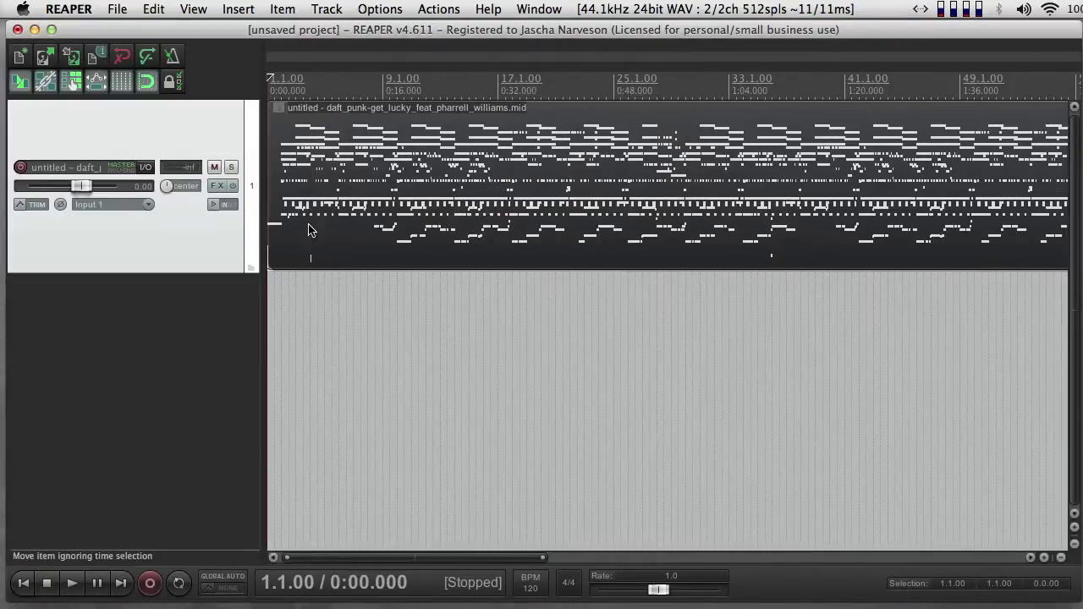
{"action": "key", "text": "super+m"}
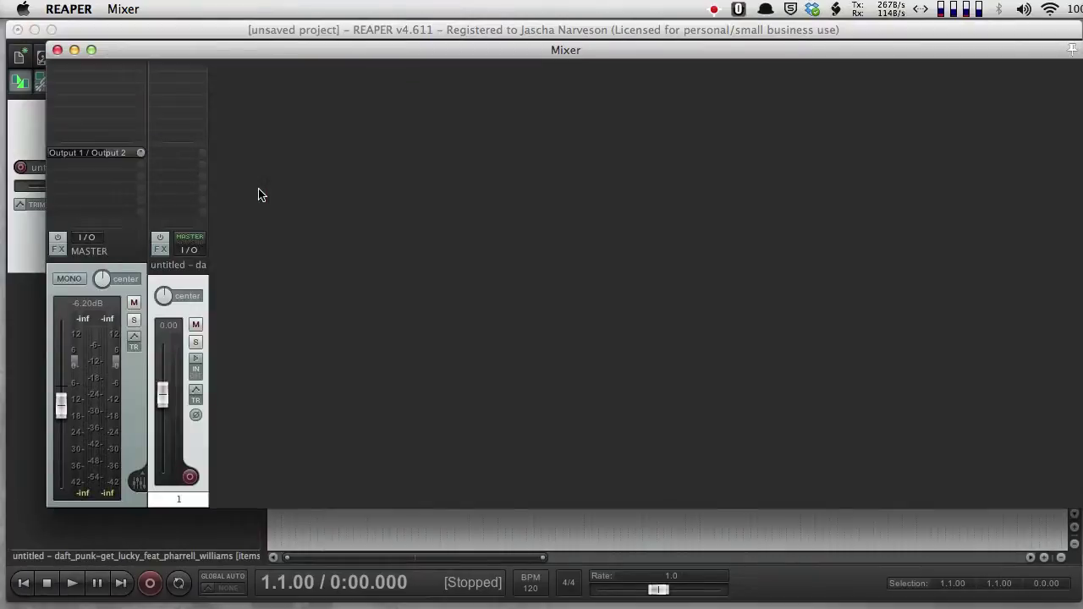
{"action": "left_click_drag", "start_coordinate": [281, 57], "coordinate": [570, 68]}
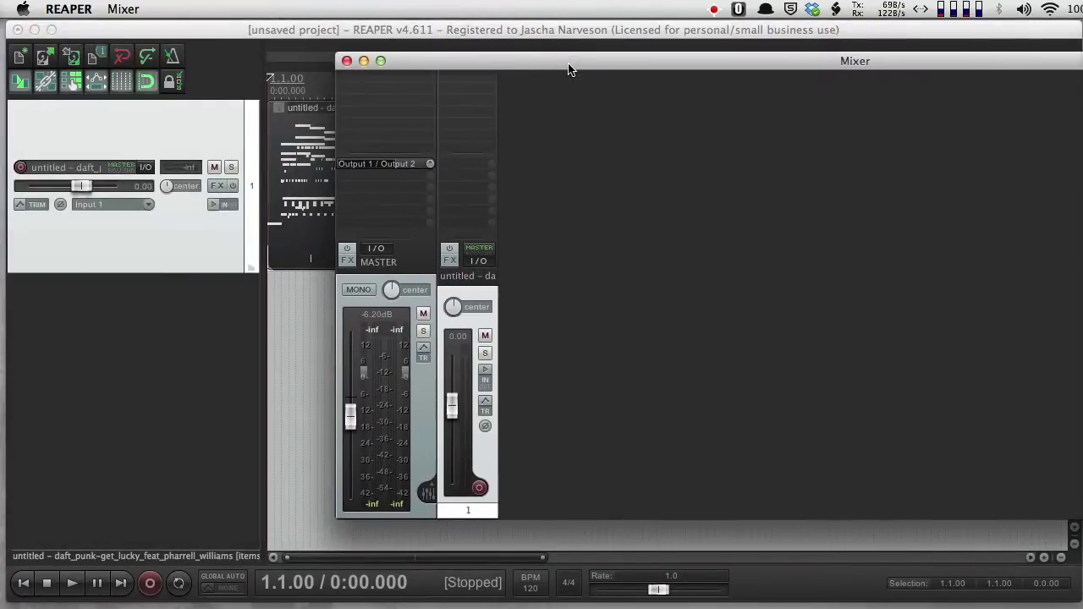
{"action": "left_click", "coordinate": [461, 86]}
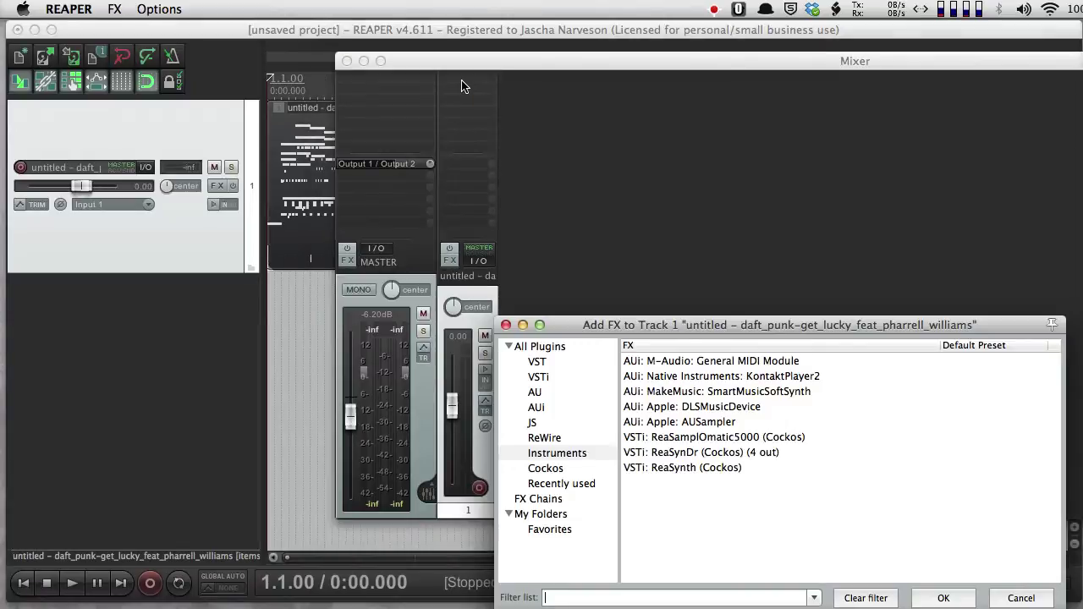
{"action": "left_click", "coordinate": [506, 326]}
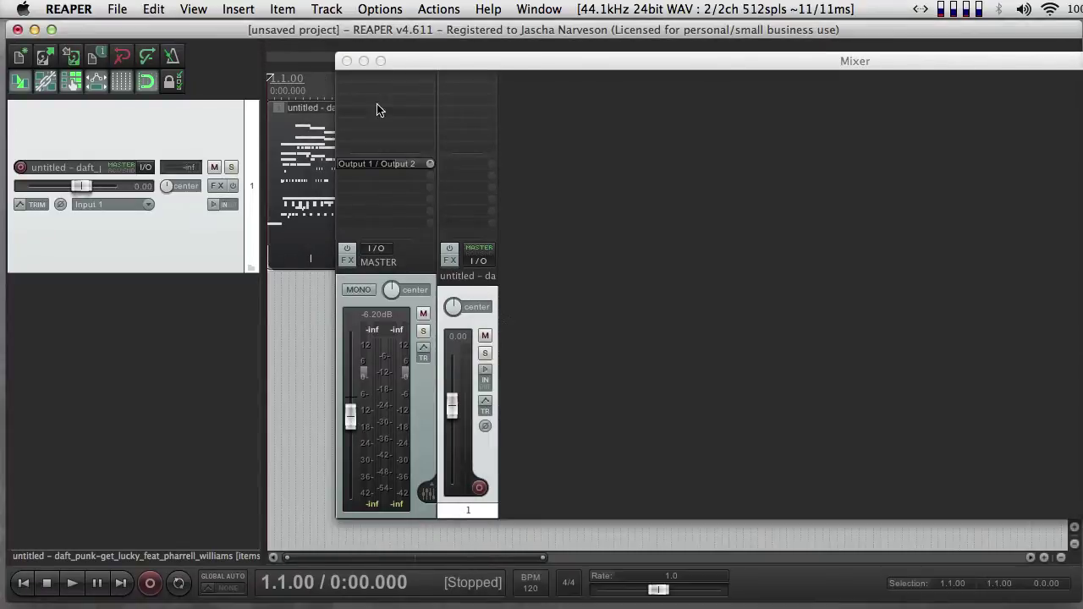
{"action": "left_click", "coordinate": [347, 62]}
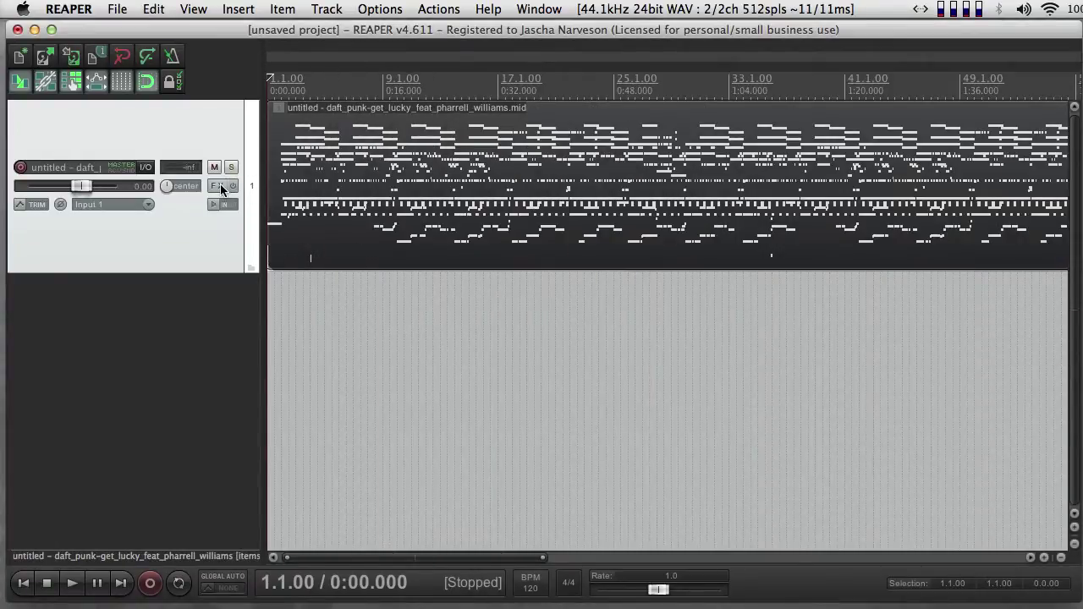
Add the AUi Apple DLSMusicDevice instrument to Track 1's FX chain.
{"action": "left_click", "coordinate": [218, 186]}
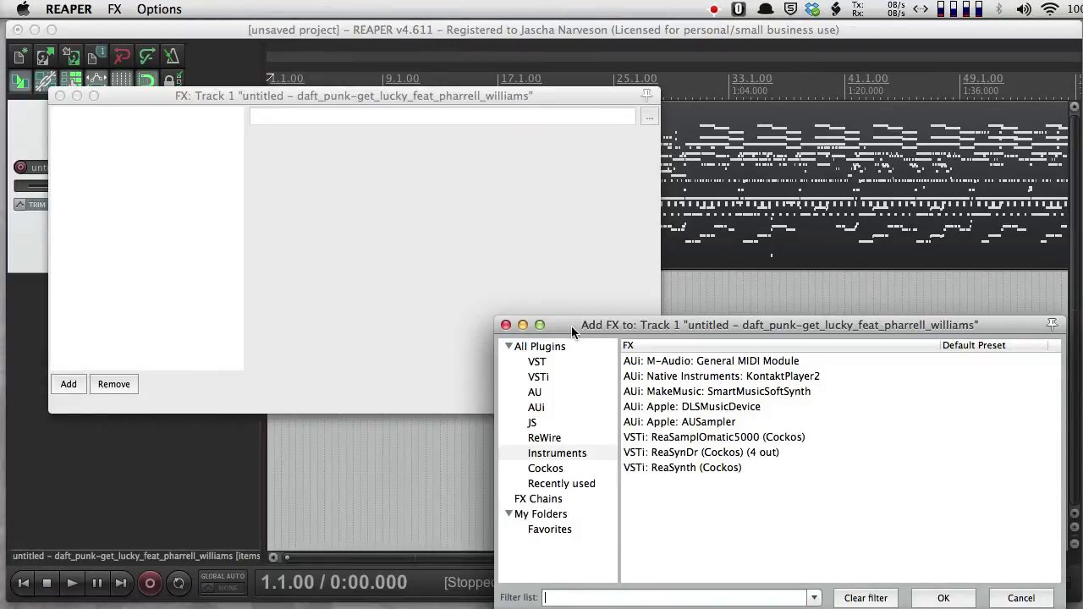
{"action": "left_click_drag", "start_coordinate": [573, 325], "coordinate": [359, 87]}
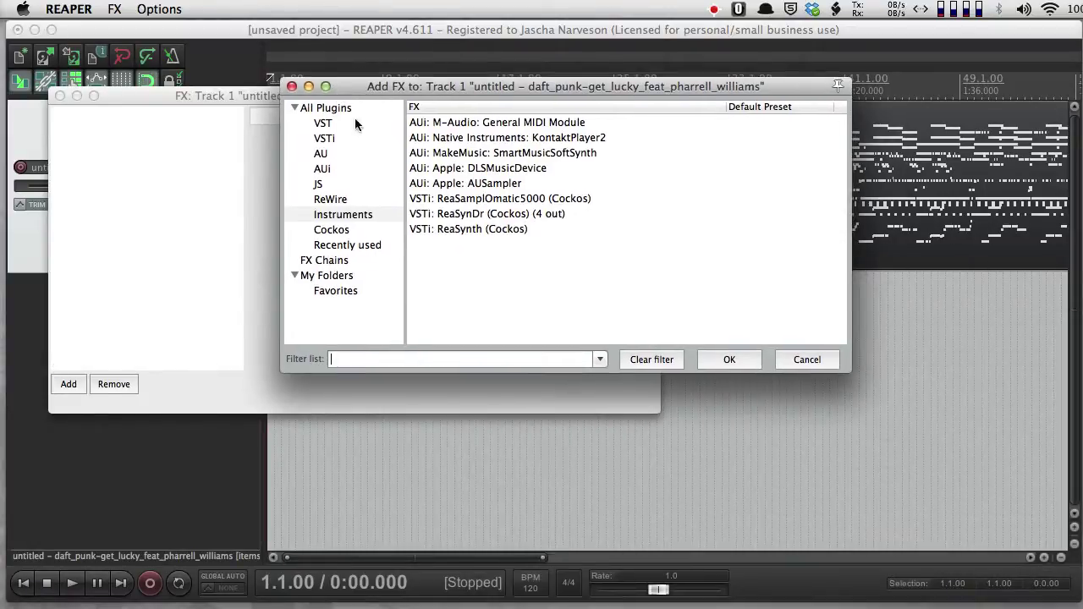
{"action": "left_click", "coordinate": [340, 217]}
{"action": "left_click", "coordinate": [520, 170]}
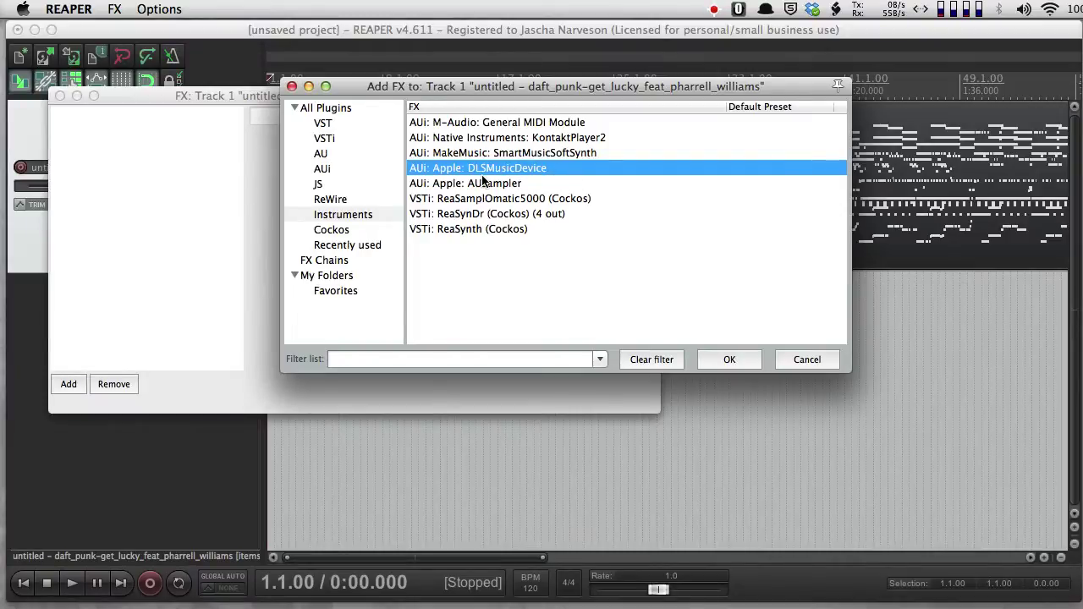
{"action": "left_click", "coordinate": [721, 359]}
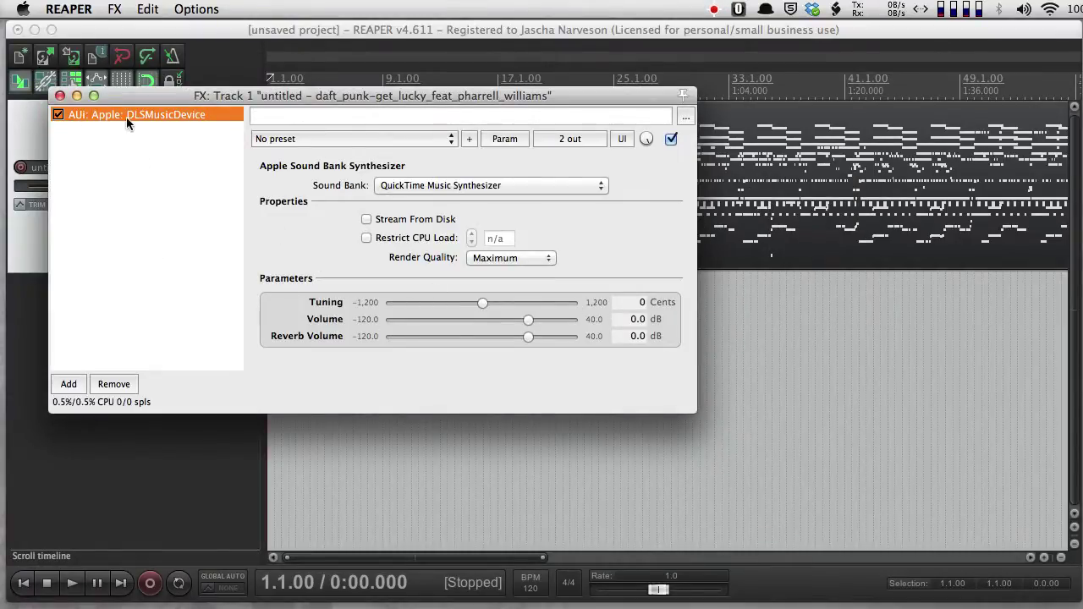
{"action": "left_click_drag", "start_coordinate": [128, 102], "coordinate": [363, 150]}
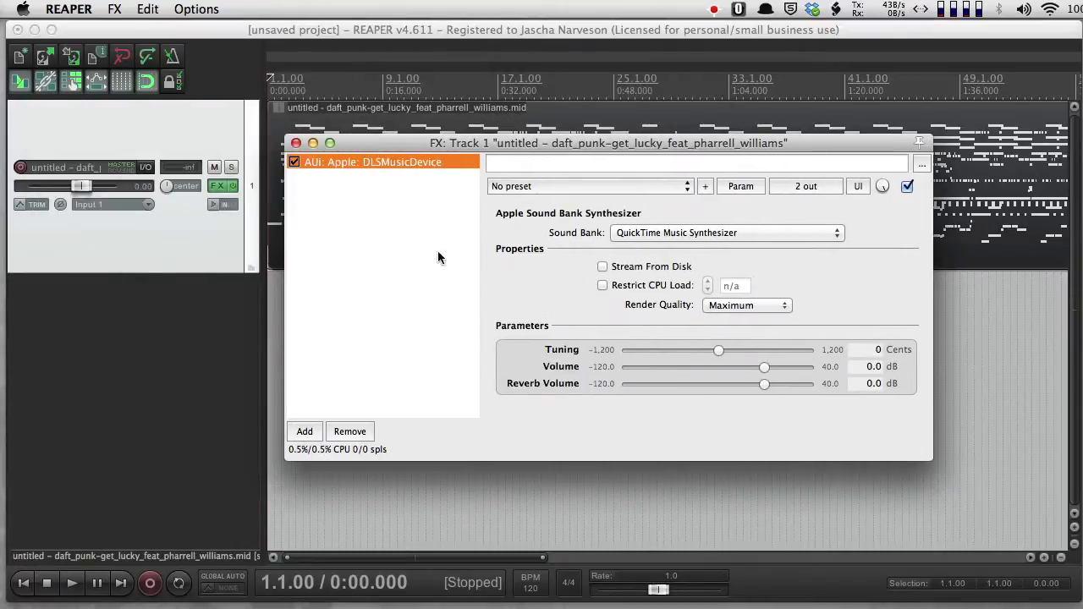
Play Get Lucky, lower the track volume to about -2.38 dB, skip to bar 12, then stop.
{"action": "left_click", "coordinate": [296, 143]}
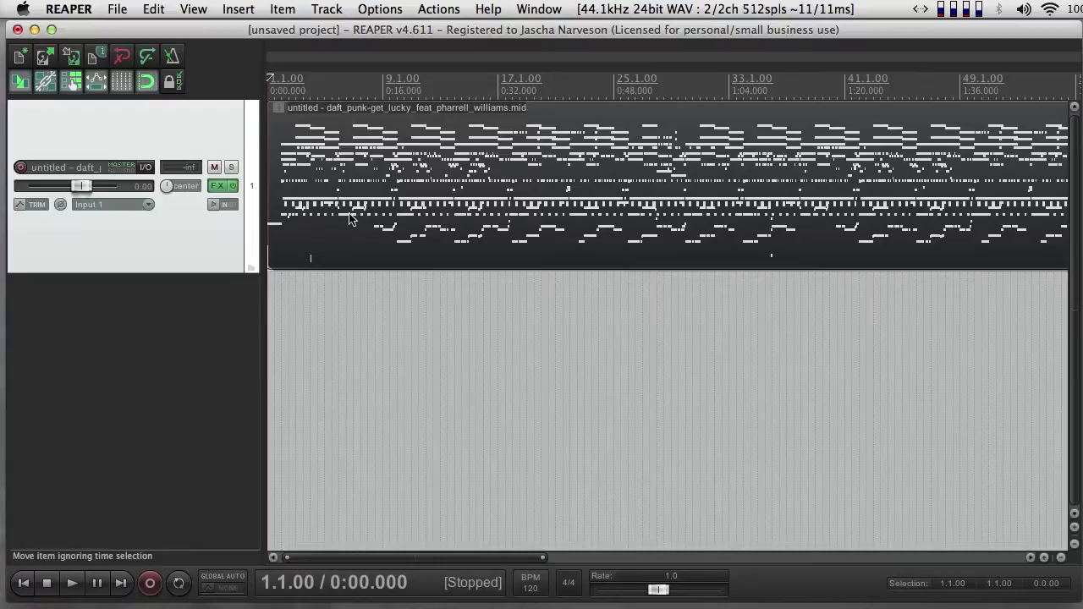
{"action": "key", "text": "space"}
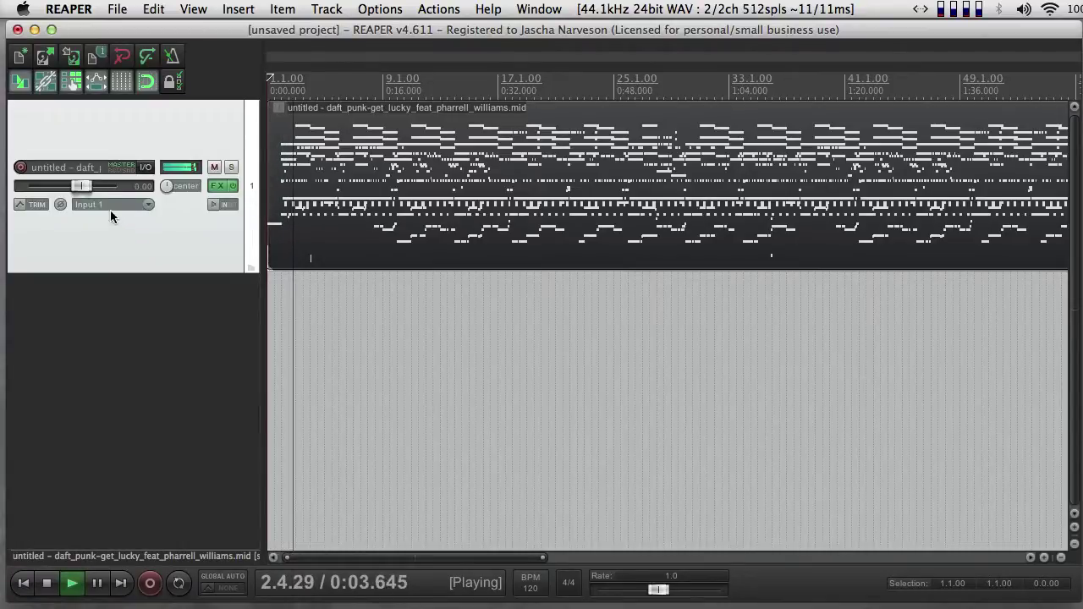
{"action": "left_click_drag", "start_coordinate": [81, 186], "coordinate": [78, 188]}
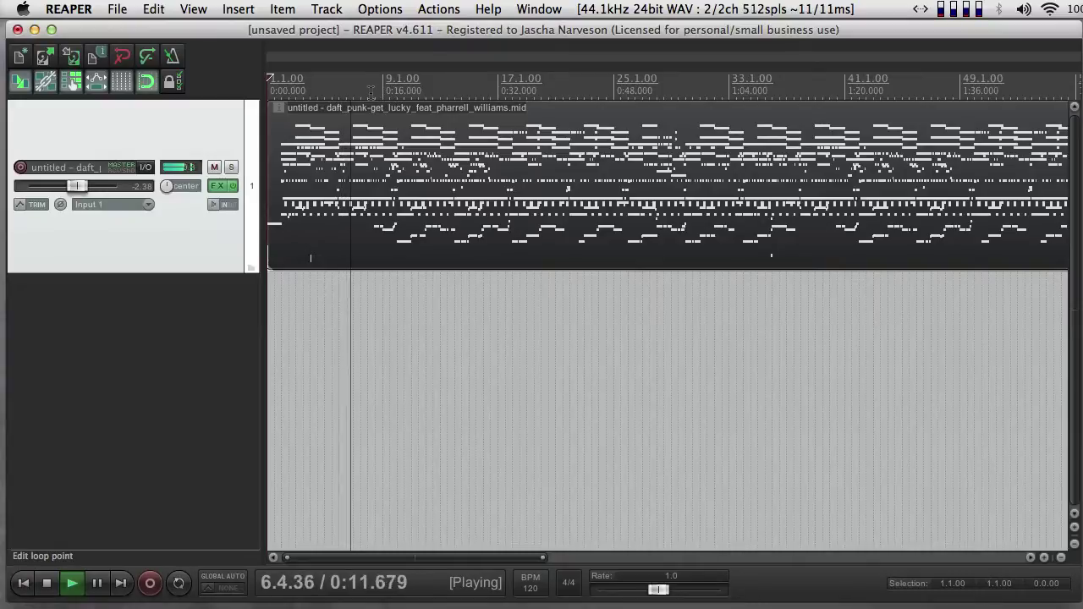
{"action": "left_click", "coordinate": [435, 89]}
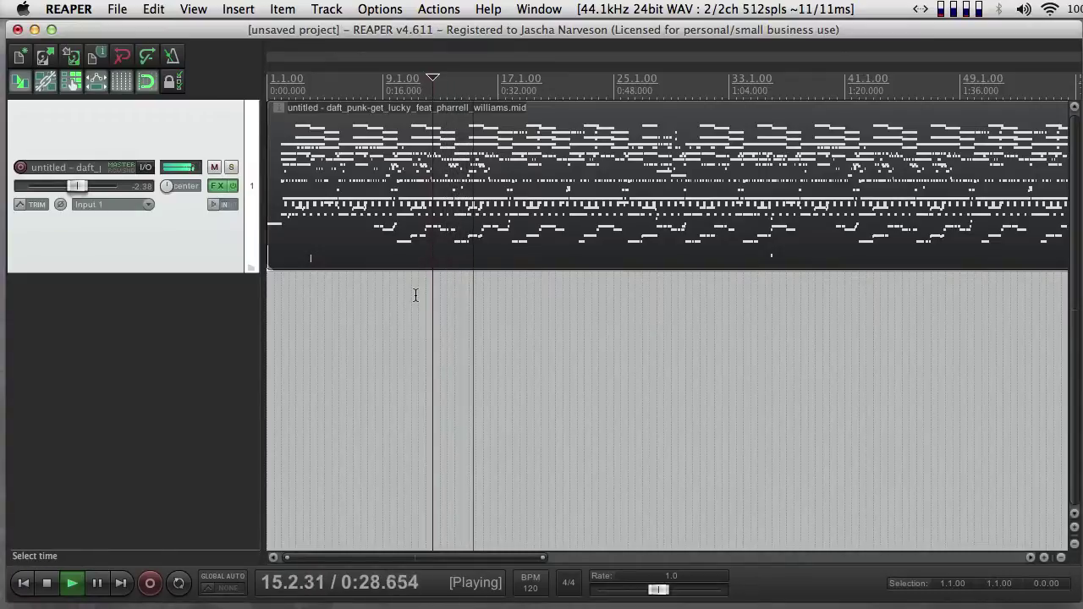
{"action": "key", "text": "space"}
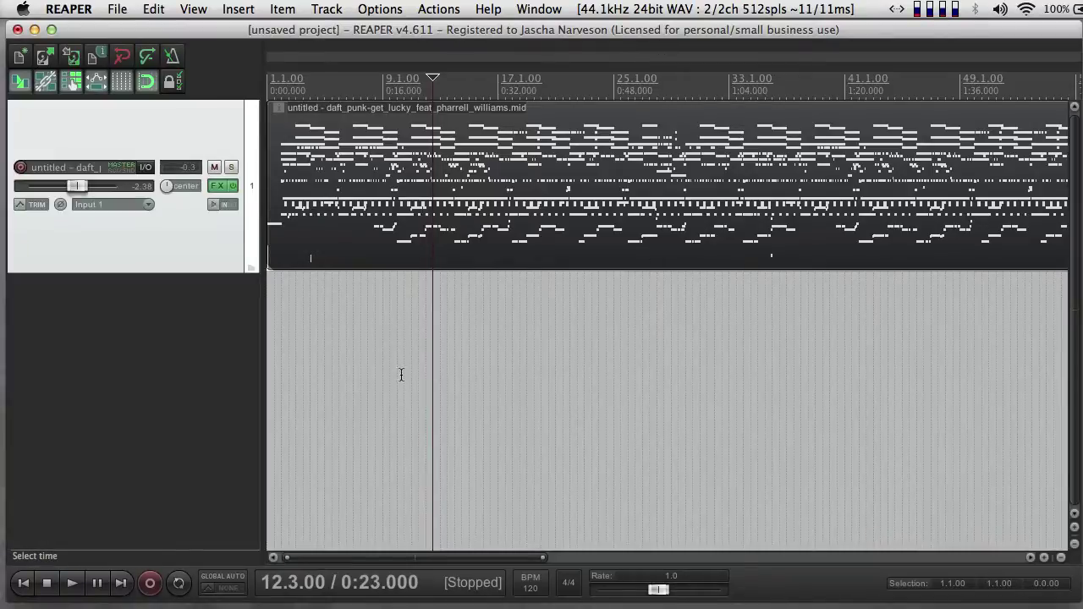
Open the MIDI item in the MIDI editor, dock it, then float it as its own window.
{"action": "right_click", "coordinate": [289, 163]}
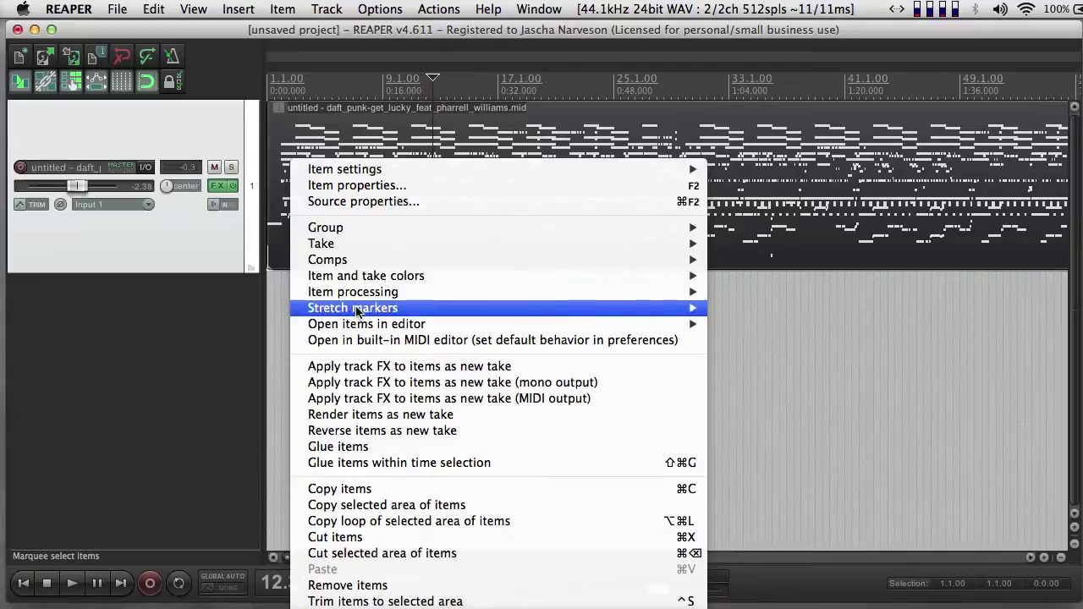
{"action": "left_click", "coordinate": [363, 340]}
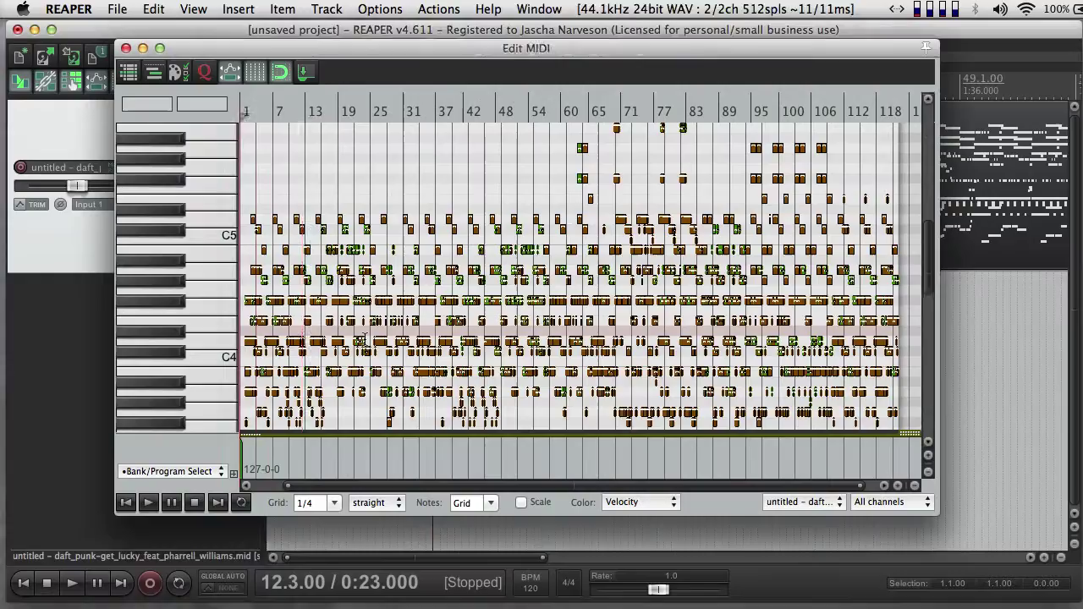
{"action": "left_click_drag", "start_coordinate": [460, 55], "coordinate": [428, 35]}
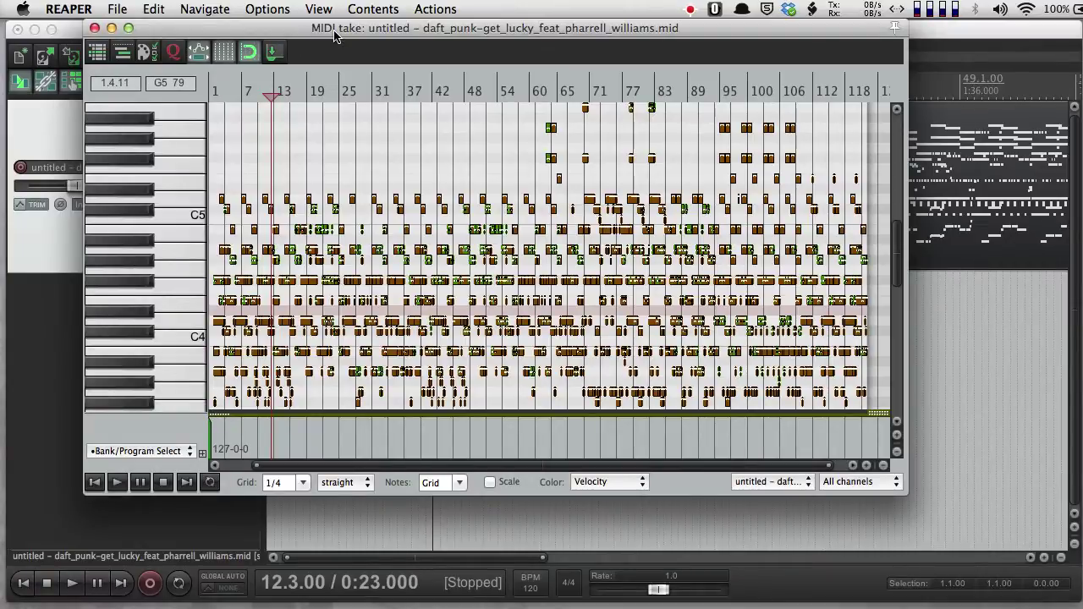
{"action": "left_click", "coordinate": [273, 53]}
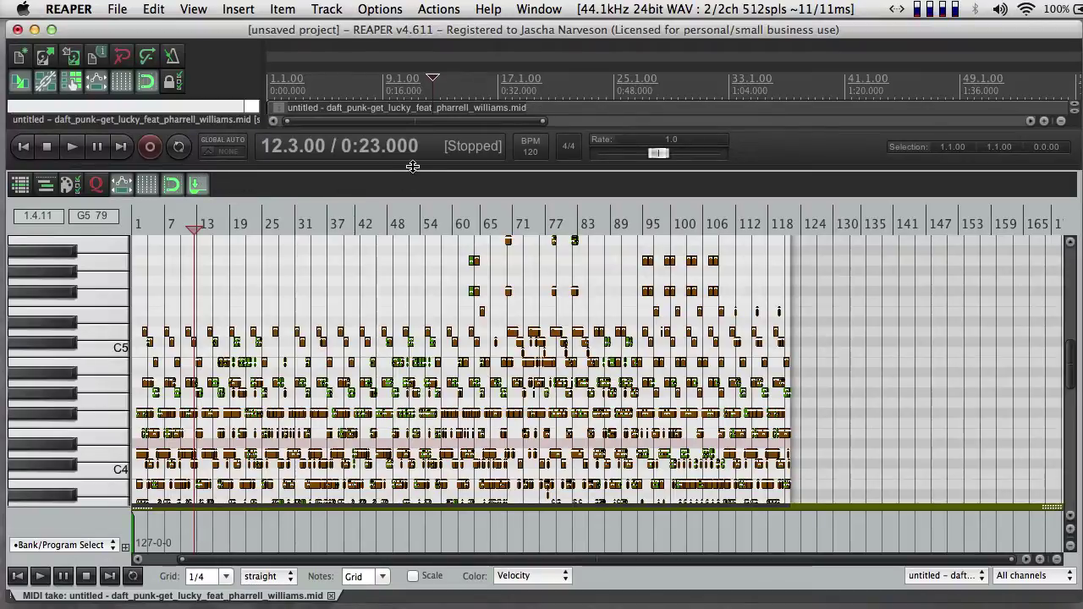
{"action": "left_click_drag", "start_coordinate": [412, 167], "coordinate": [431, 282]}
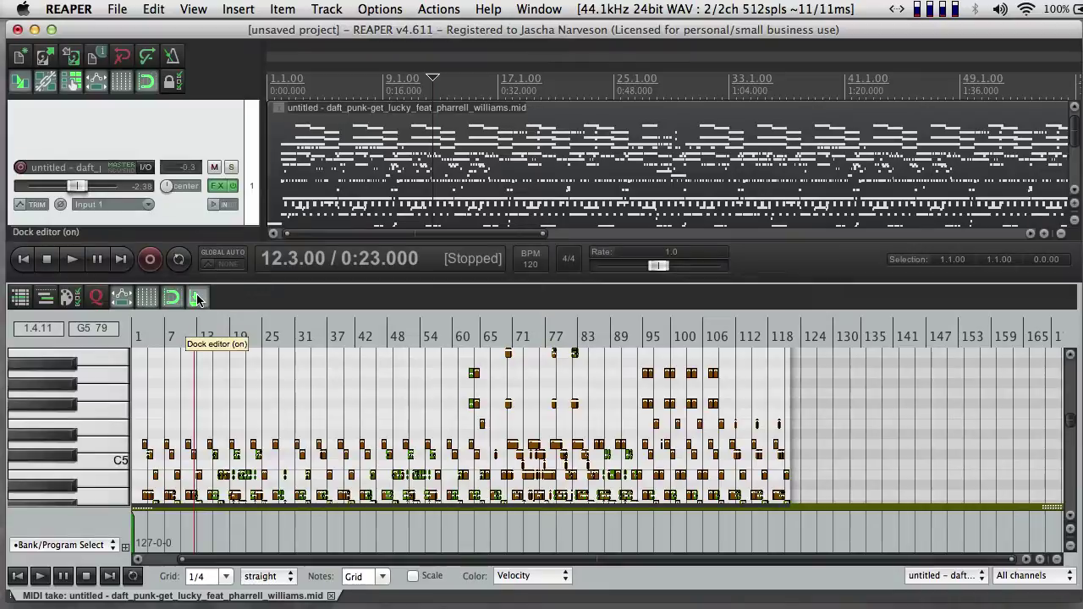
{"action": "left_click", "coordinate": [197, 298]}
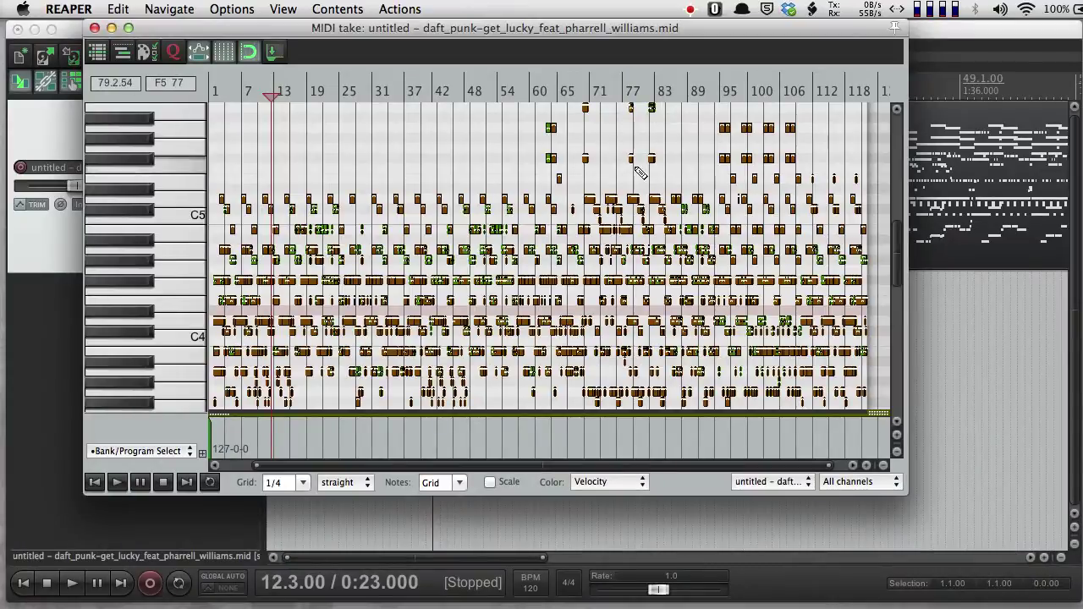
{"action": "left_click_drag", "start_coordinate": [377, 31], "coordinate": [434, 48]}
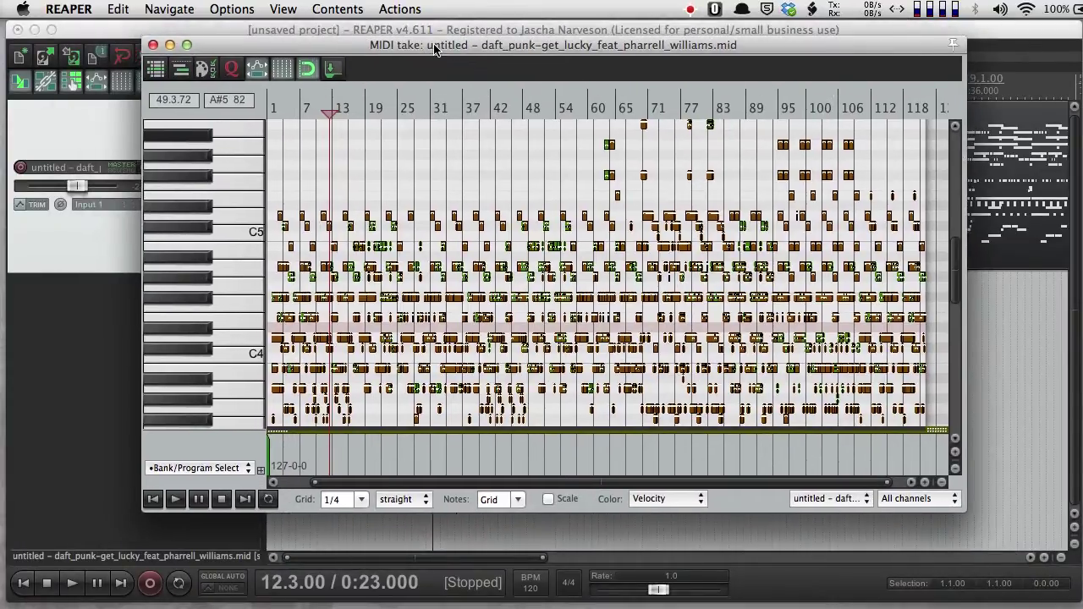
Reposition the MIDI editor window and drag the controller lane divider upward to enlarge it.
{"action": "scroll", "coordinate": [423, 237], "scroll_direction": "up", "scroll_amount": 6}
{"action": "scroll", "coordinate": [423, 237], "scroll_direction": "up", "scroll_amount": 8}
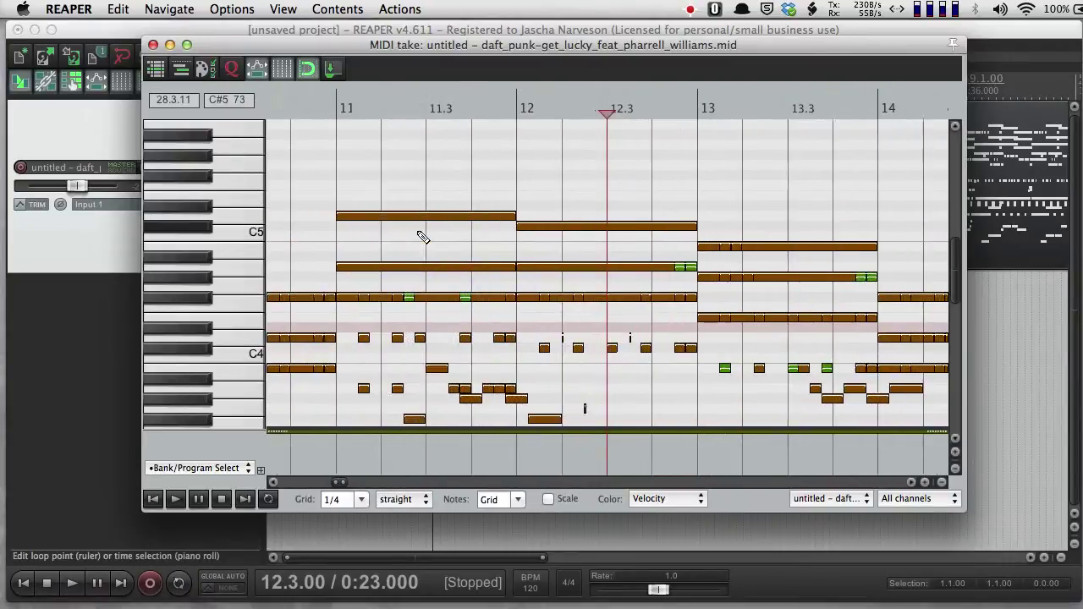
{"action": "scroll", "coordinate": [423, 237], "scroll_direction": "down", "scroll_amount": 8}
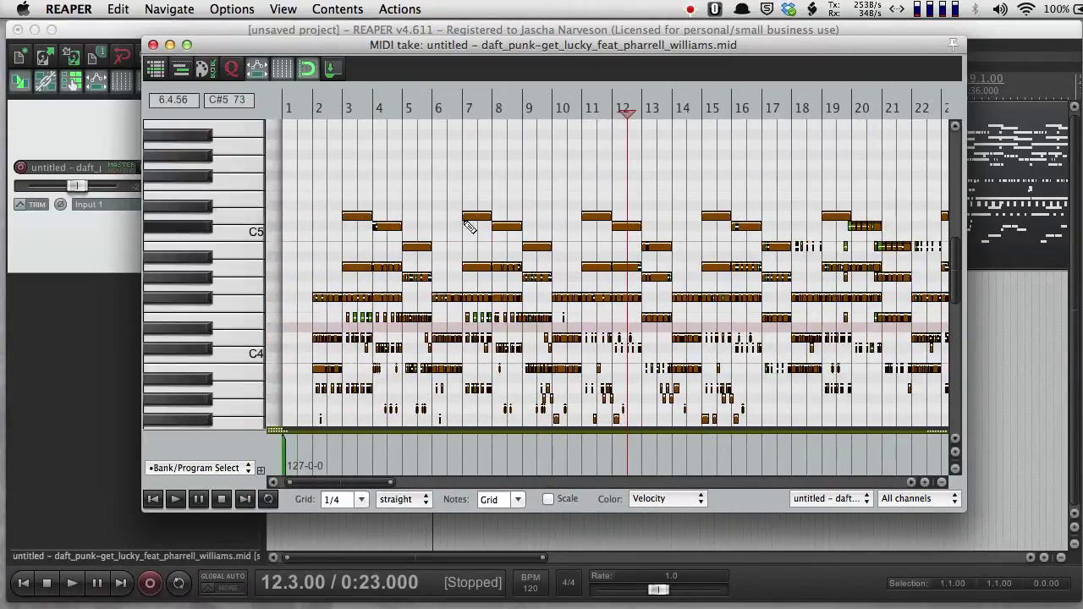
{"action": "scroll", "coordinate": [345, 267], "scroll_direction": "down", "scroll_amount": 3}
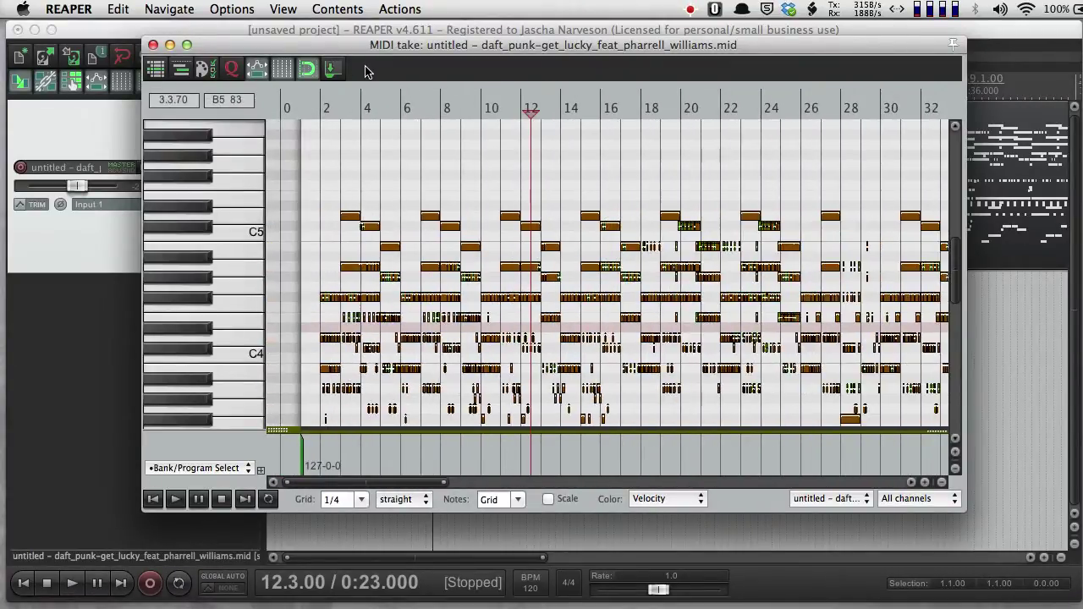
{"action": "left_click_drag", "start_coordinate": [381, 45], "coordinate": [366, 34]}
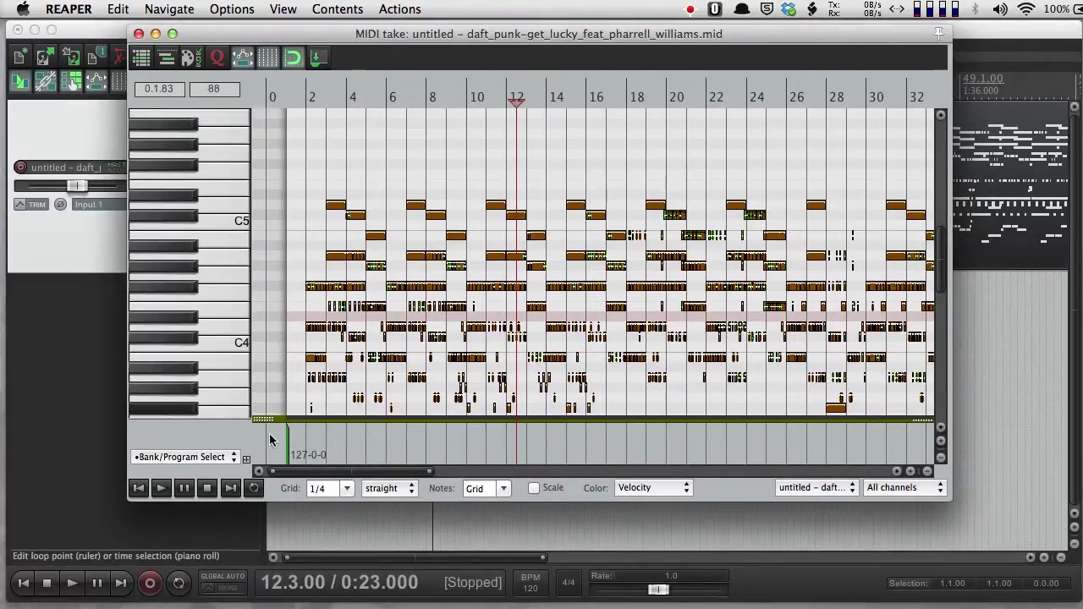
{"action": "left_click_drag", "start_coordinate": [270, 420], "coordinate": [276, 320]}
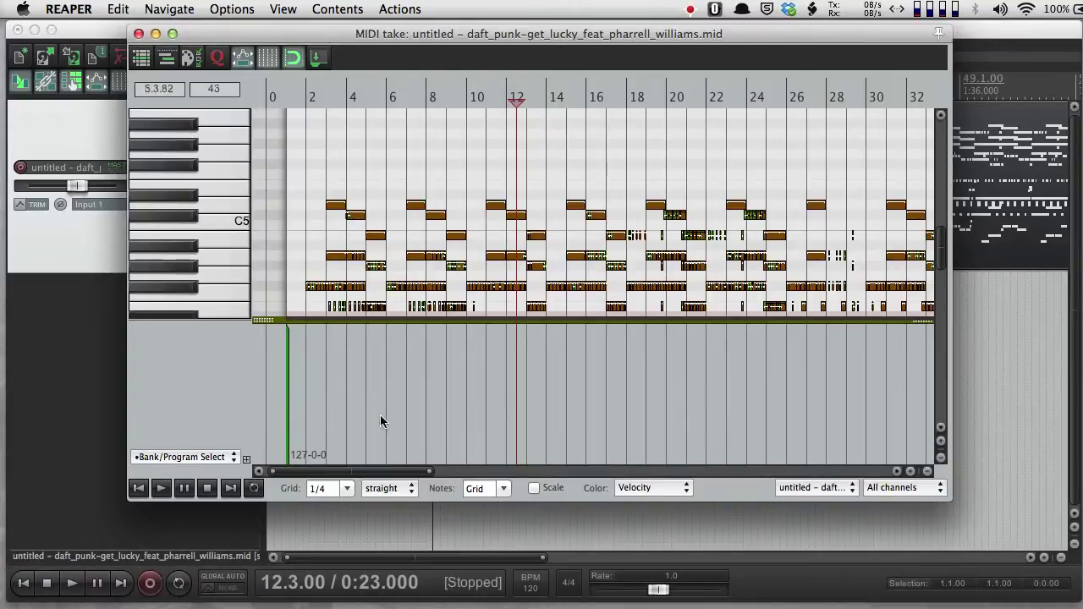
{"action": "left_click", "coordinate": [922, 496]}
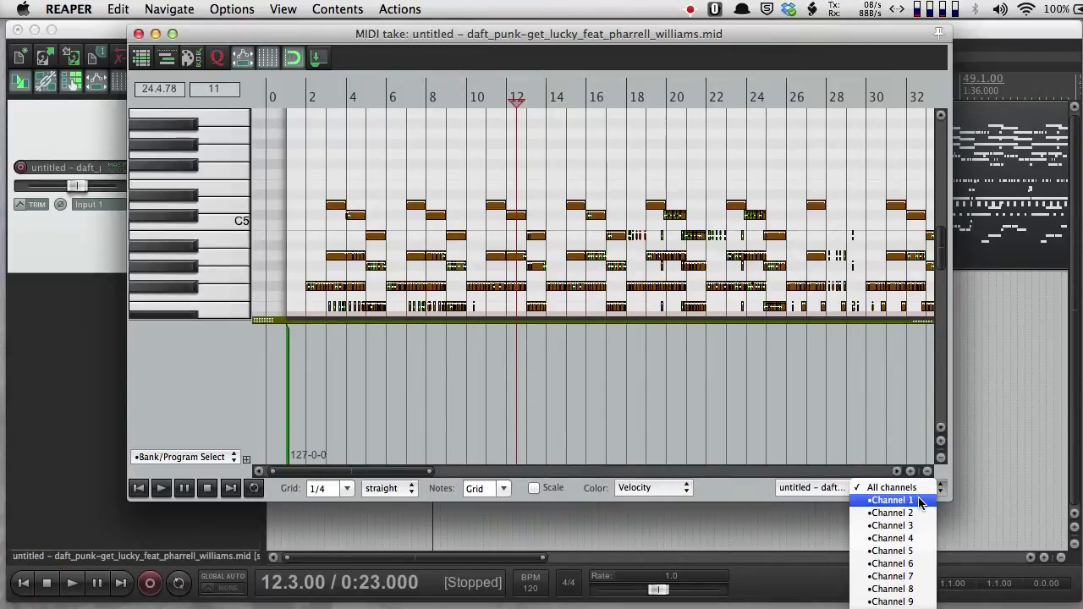
Filter the MIDI editor to show only the Channel 1 notes.
{"action": "left_click", "coordinate": [893, 501]}
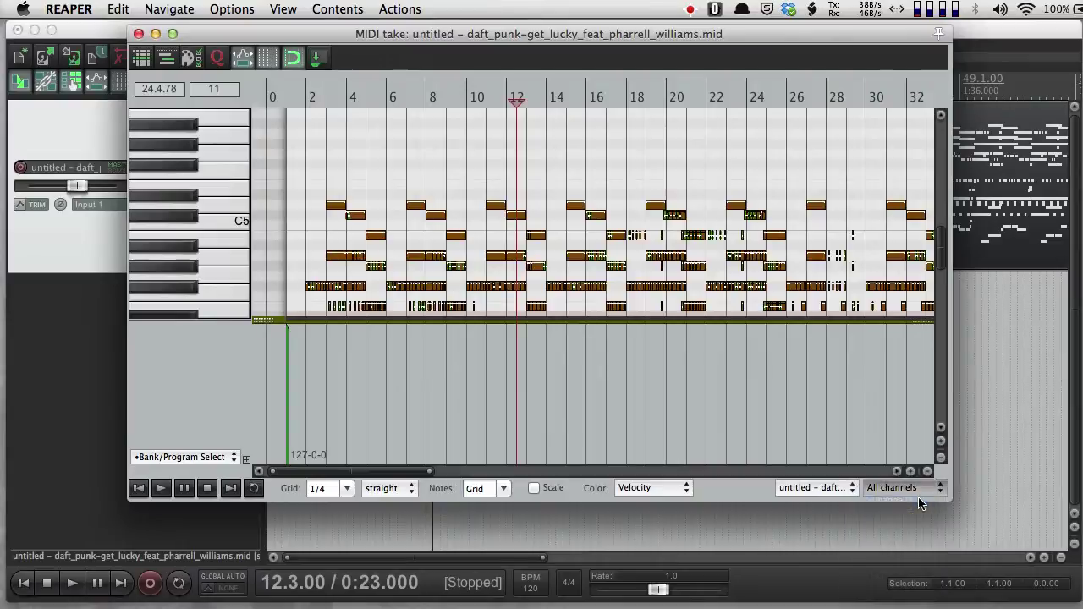
{"action": "scroll", "coordinate": [242, 244], "scroll_direction": "down", "scroll_amount": 5}
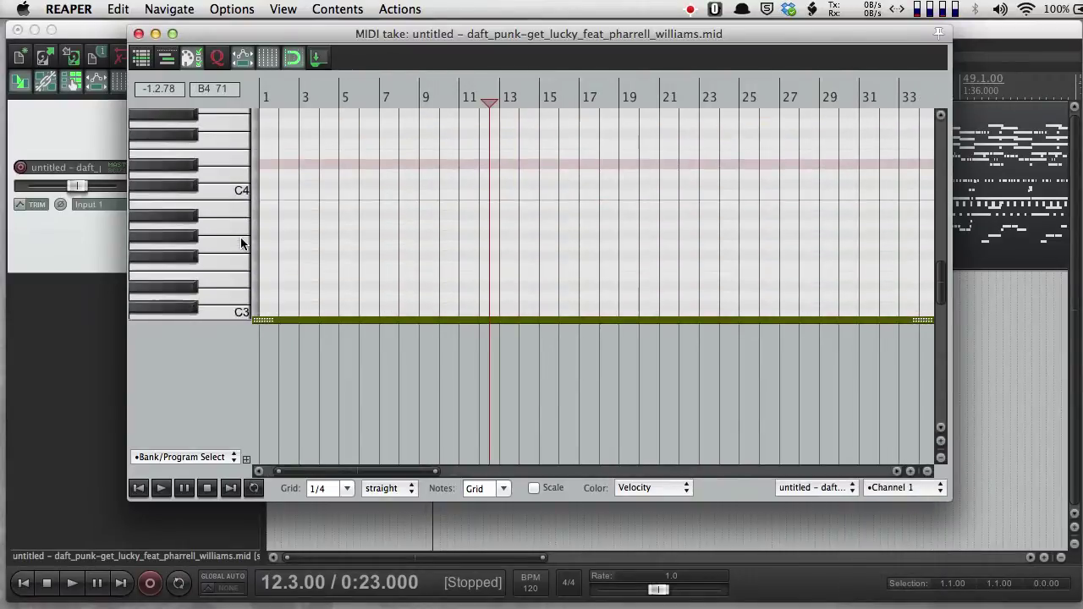
{"action": "scroll", "coordinate": [408, 253], "scroll_direction": "down", "scroll_amount": 5}
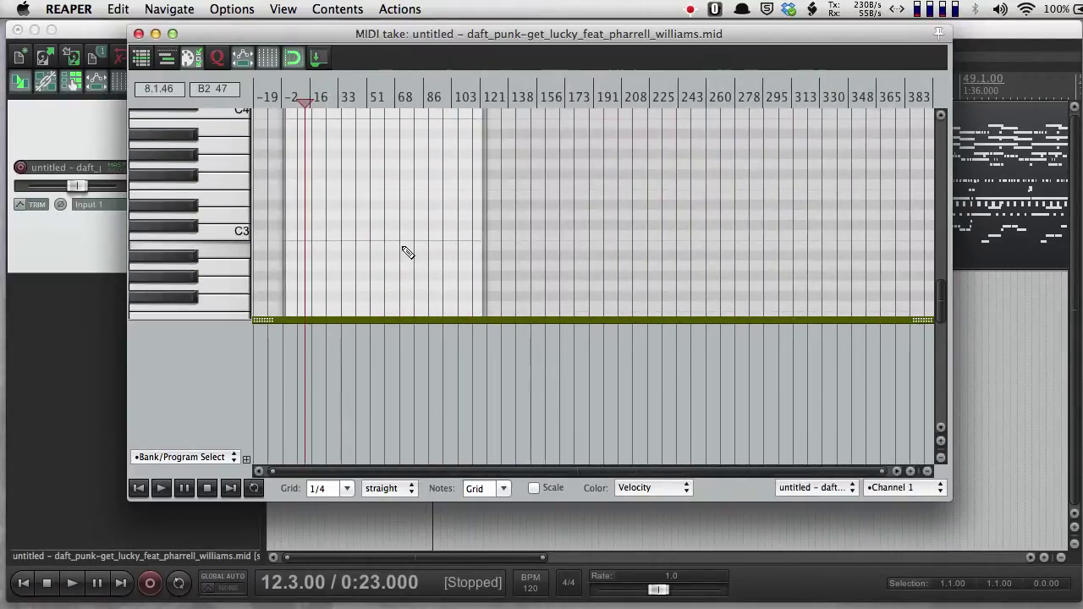
{"action": "scroll", "coordinate": [190, 238], "scroll_direction": "up", "scroll_amount": 5}
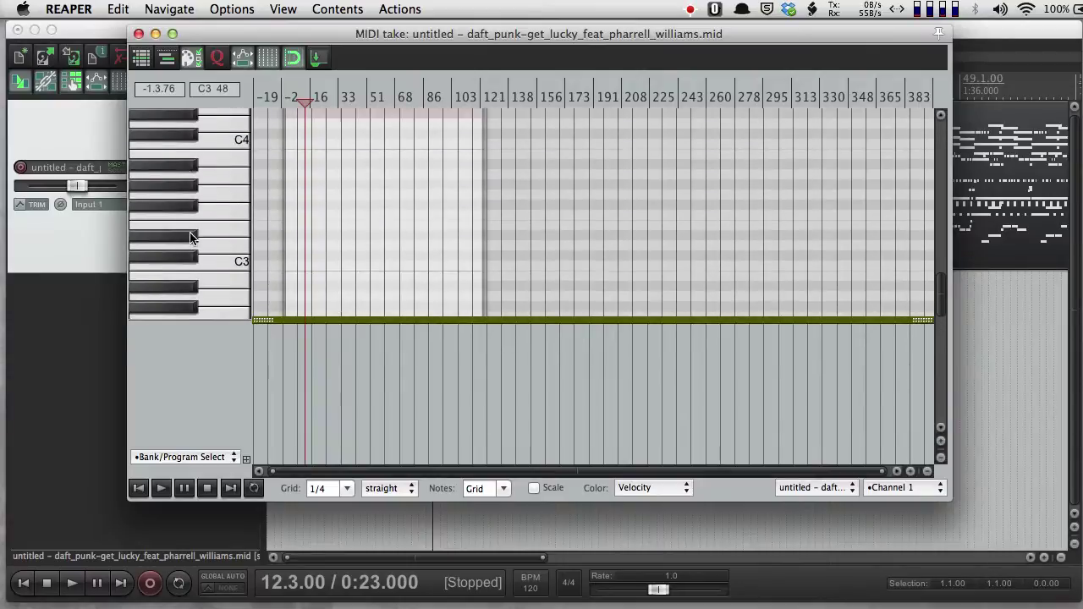
{"action": "scroll", "coordinate": [191, 238], "scroll_direction": "down", "scroll_amount": 3}
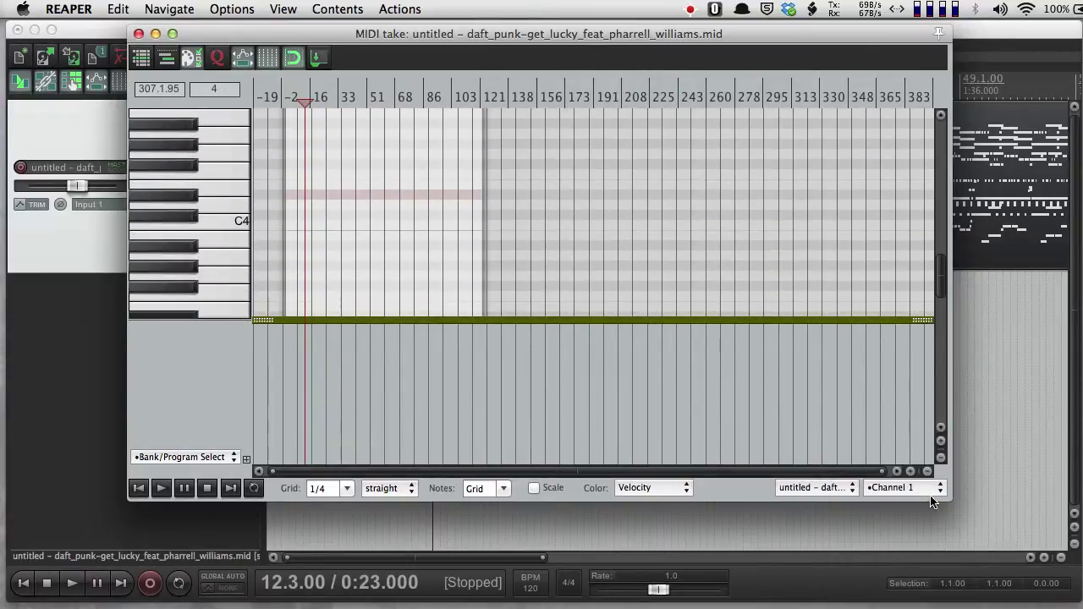
Switch the channel filter to Channel 10 to show only the drum notes.
{"action": "left_click", "coordinate": [938, 490]}
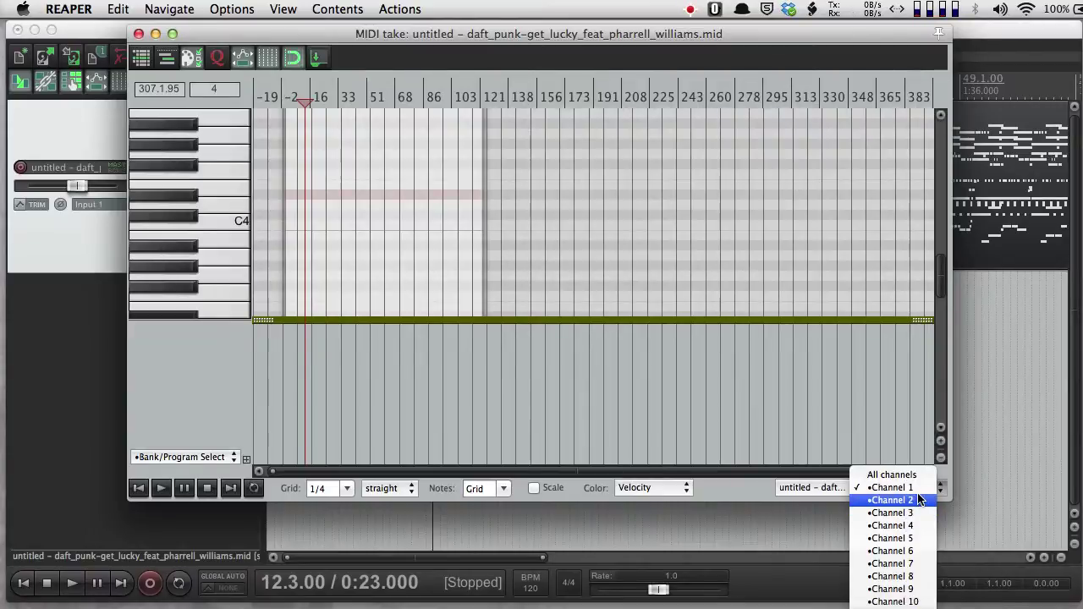
{"action": "left_click", "coordinate": [916, 602]}
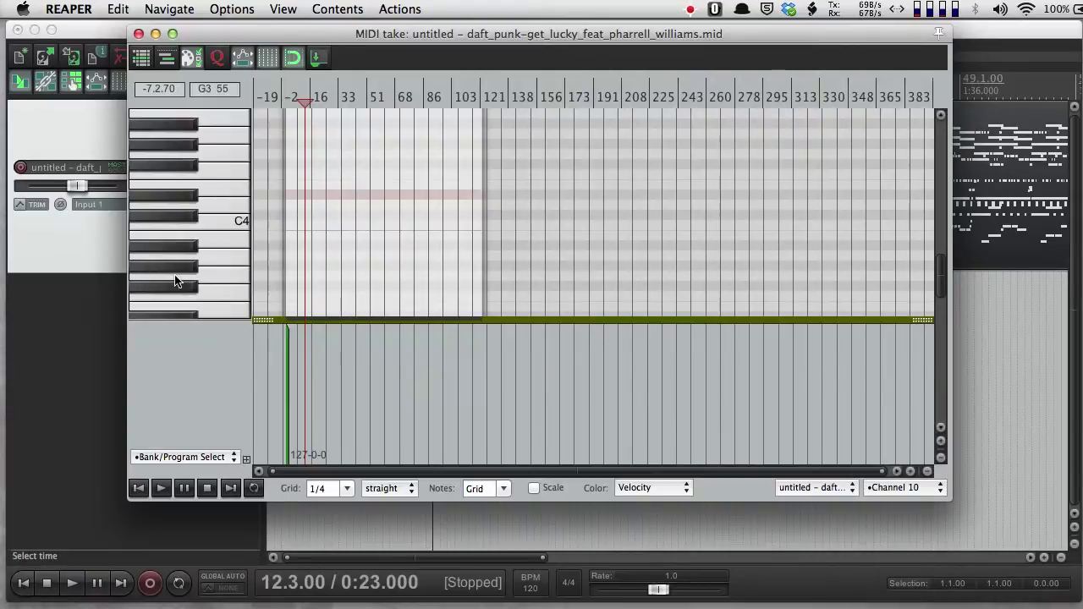
{"action": "scroll", "coordinate": [175, 280], "scroll_direction": "down", "scroll_amount": 5}
{"action": "scroll", "coordinate": [339, 244], "scroll_direction": "up", "scroll_amount": 4}
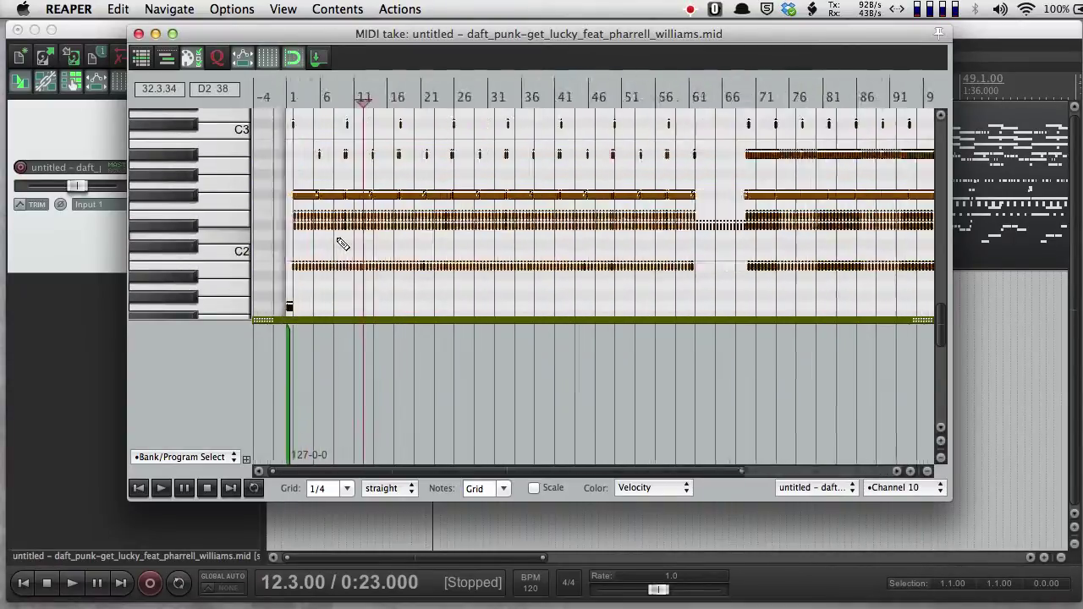
{"action": "scroll", "coordinate": [340, 244], "scroll_direction": "up", "scroll_amount": 8}
{"action": "scroll", "coordinate": [455, 243], "scroll_direction": "left", "scroll_amount": 5}
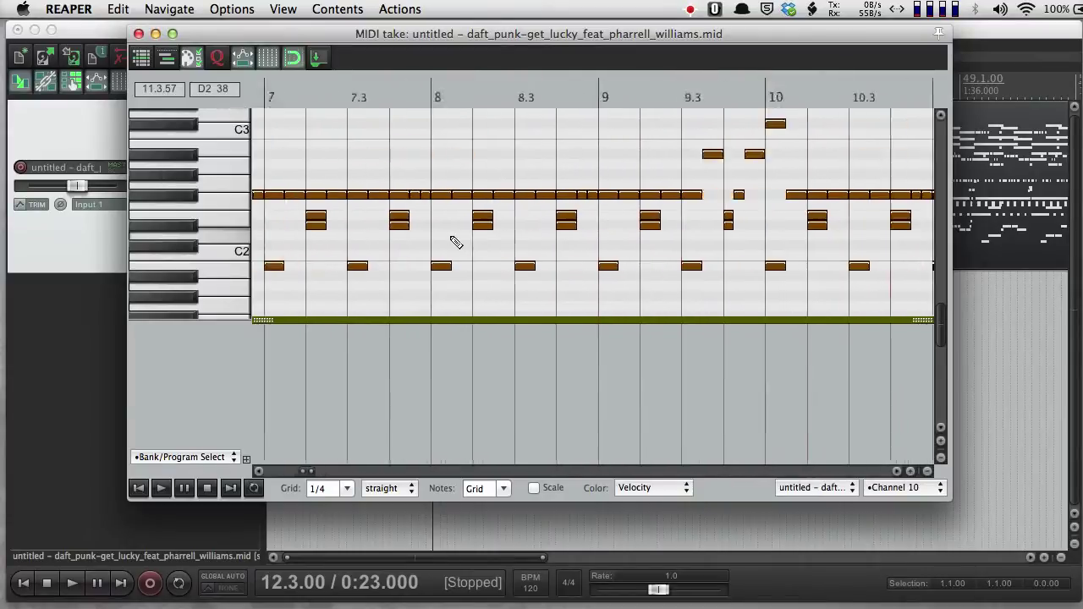
{"action": "scroll", "coordinate": [454, 242], "scroll_direction": "left", "scroll_amount": 2}
{"action": "scroll", "coordinate": [556, 222], "scroll_direction": "left", "scroll_amount": 5}
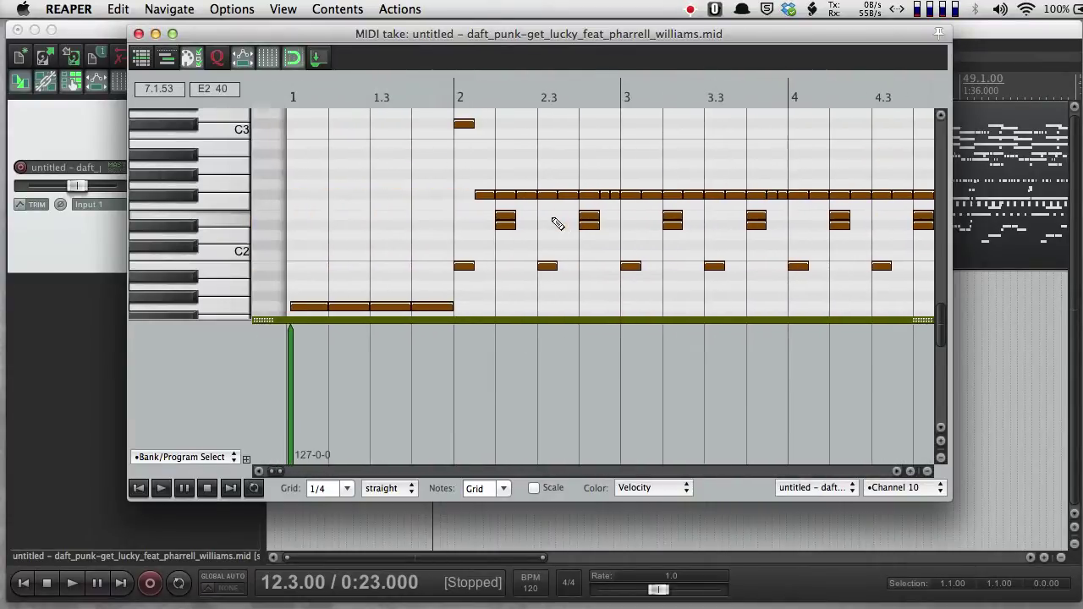
Play the Channel 10 drum part from bar 1, then stop.
{"action": "left_click", "coordinate": [289, 89]}
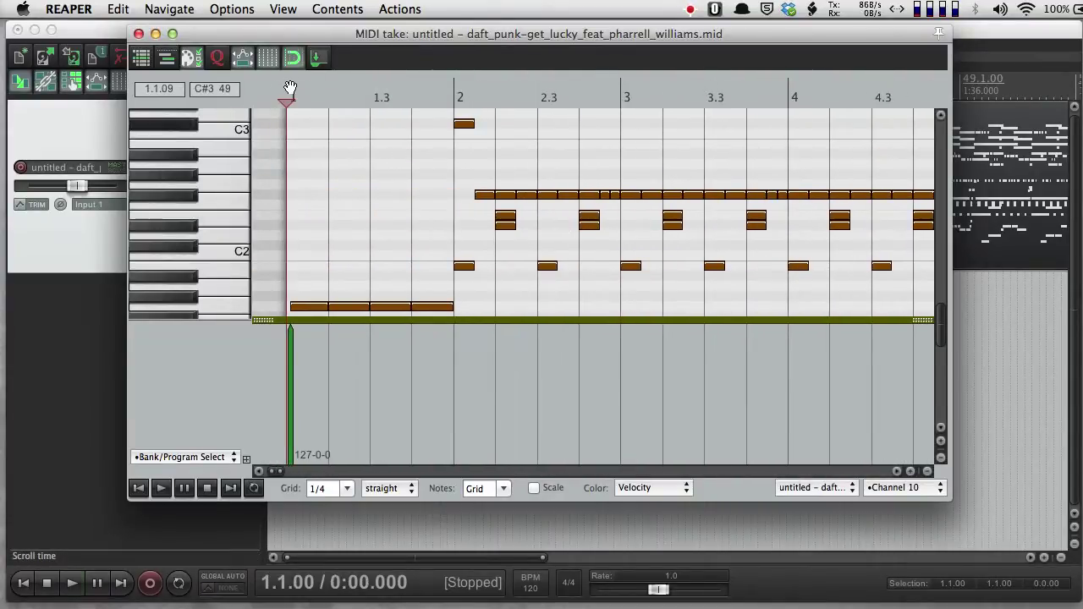
{"action": "key", "text": "space"}
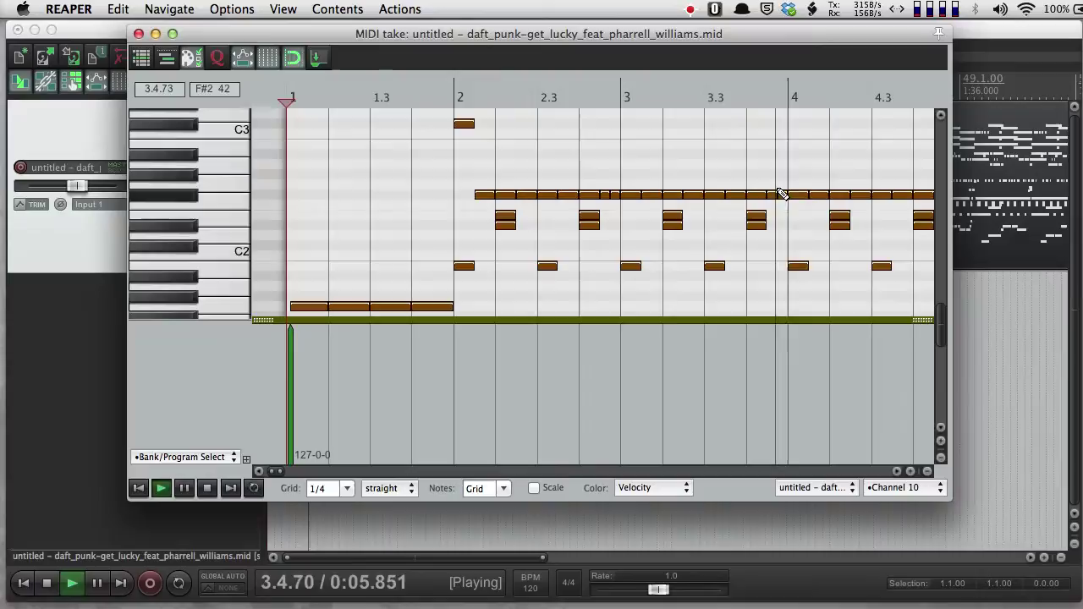
{"action": "key", "text": "space"}
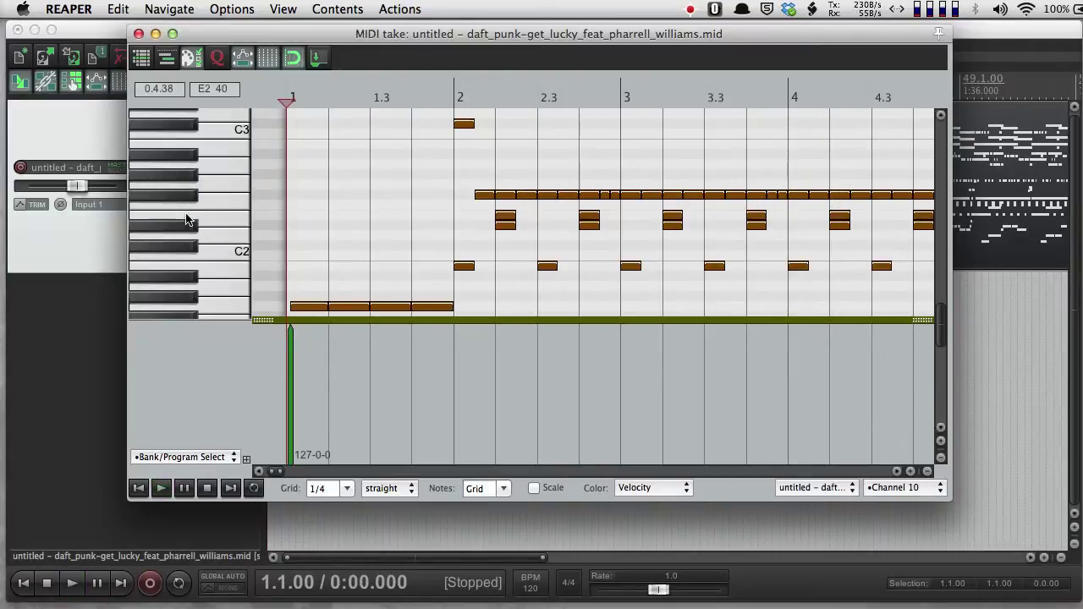
Show only Channel 14 and open its Alto Sax program change at bar 1.
{"action": "left_click", "coordinate": [914, 488]}
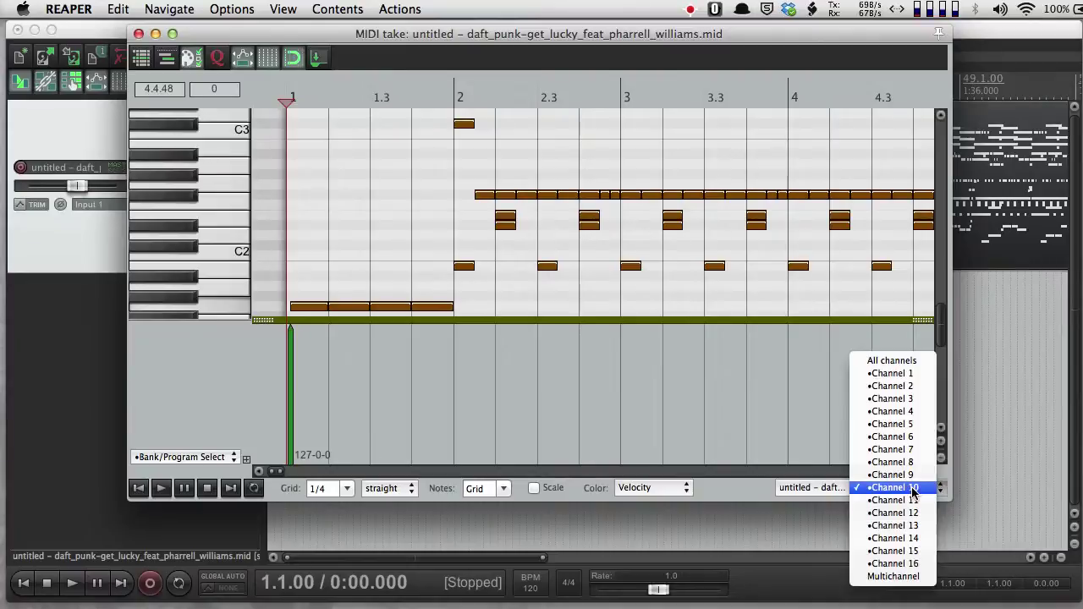
{"action": "left_click", "coordinate": [921, 538]}
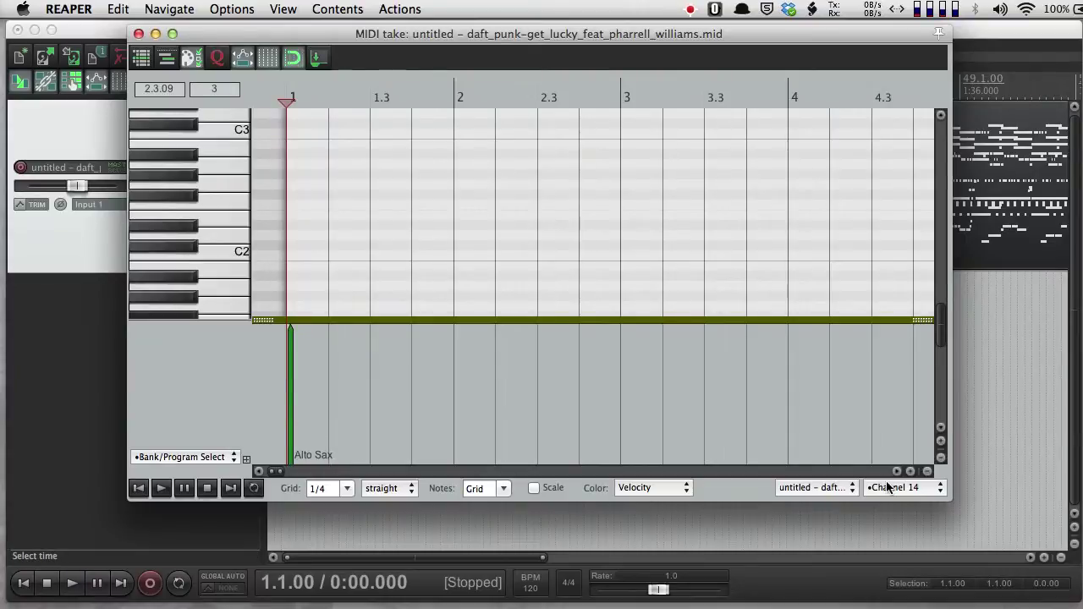
{"action": "double_click", "coordinate": [290, 394]}
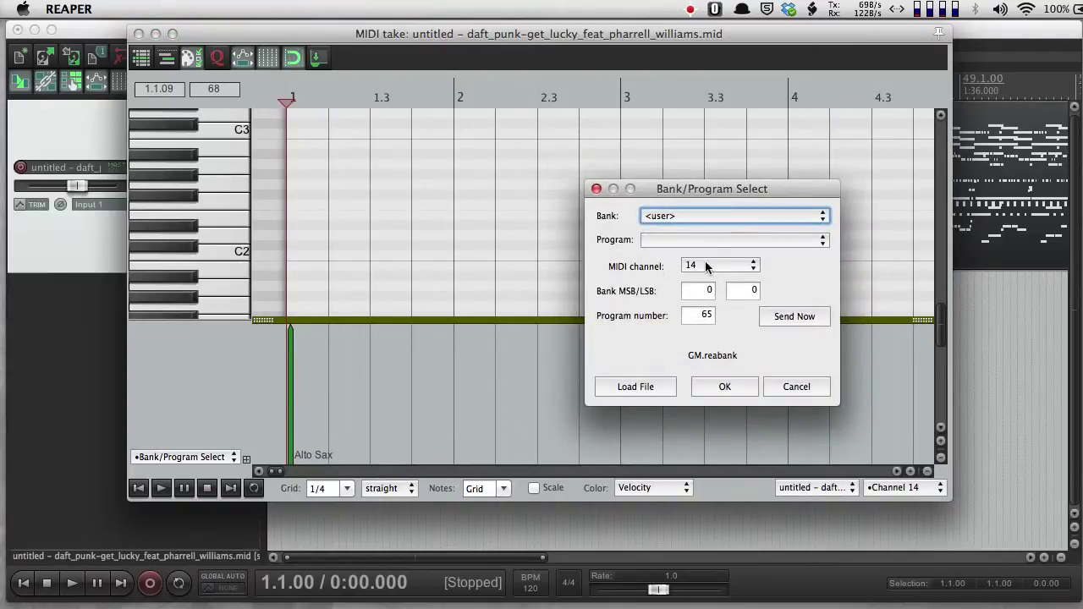
Set the program change to the General MIDI bank, Oboe (program 68), and confirm.
{"action": "left_click", "coordinate": [687, 216]}
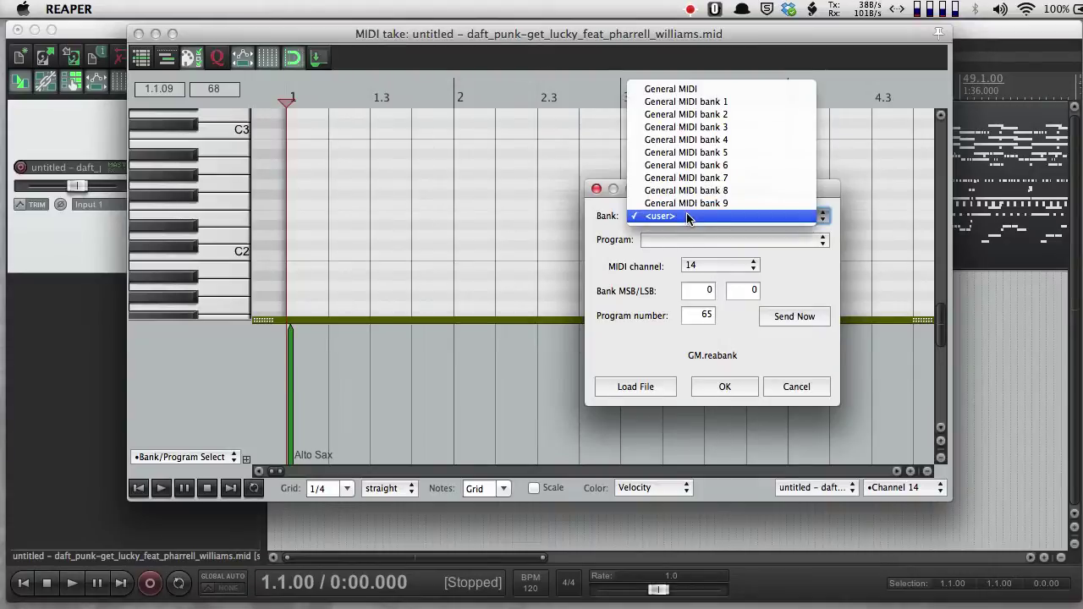
{"action": "left_click", "coordinate": [687, 89]}
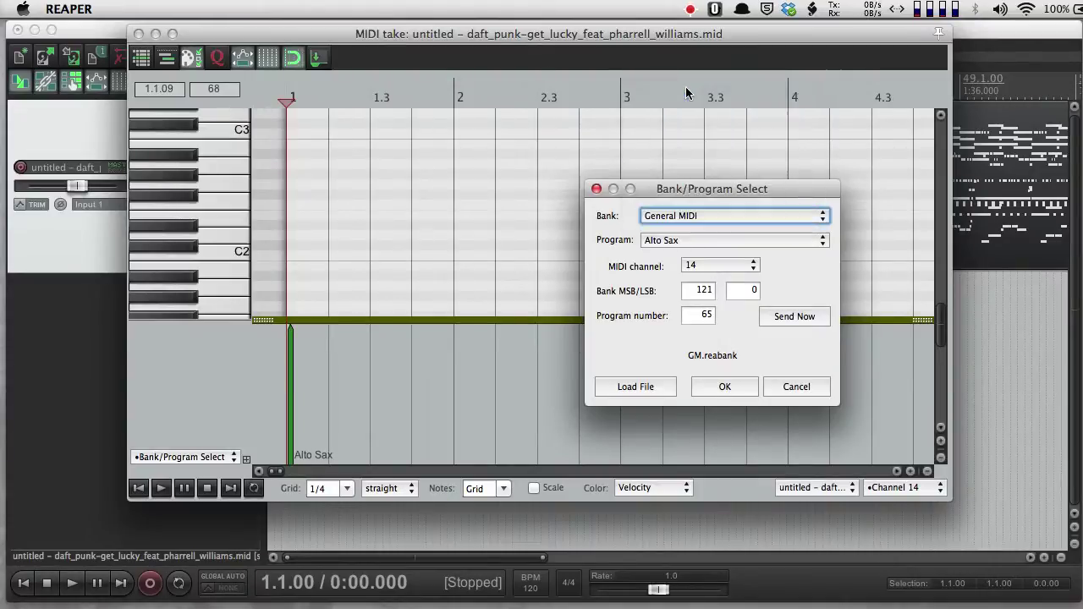
{"action": "left_click", "coordinate": [708, 241]}
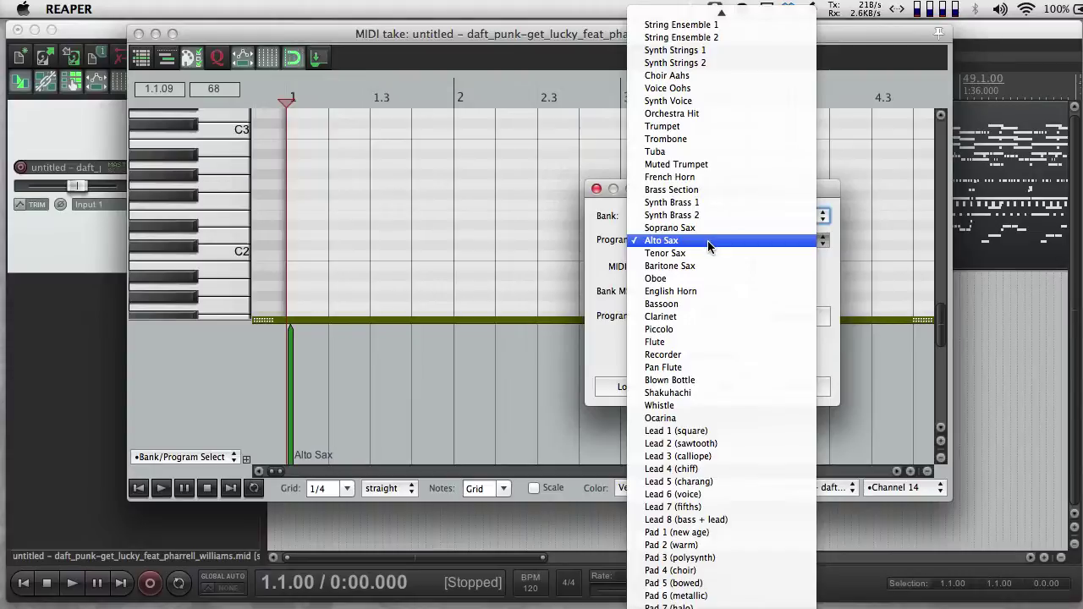
{"action": "left_click", "coordinate": [697, 279]}
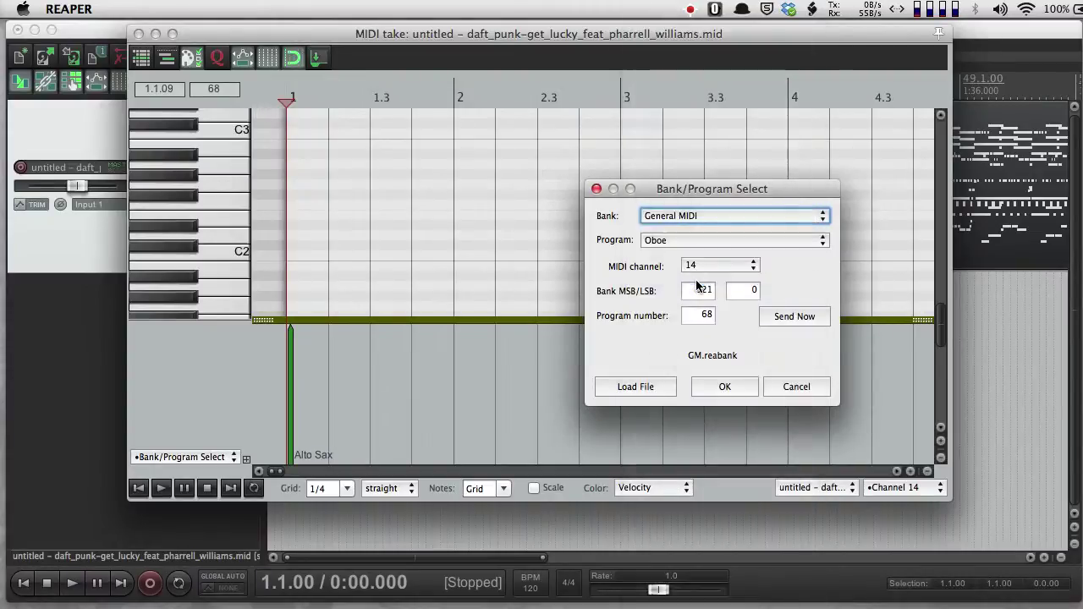
{"action": "left_click", "coordinate": [704, 386]}
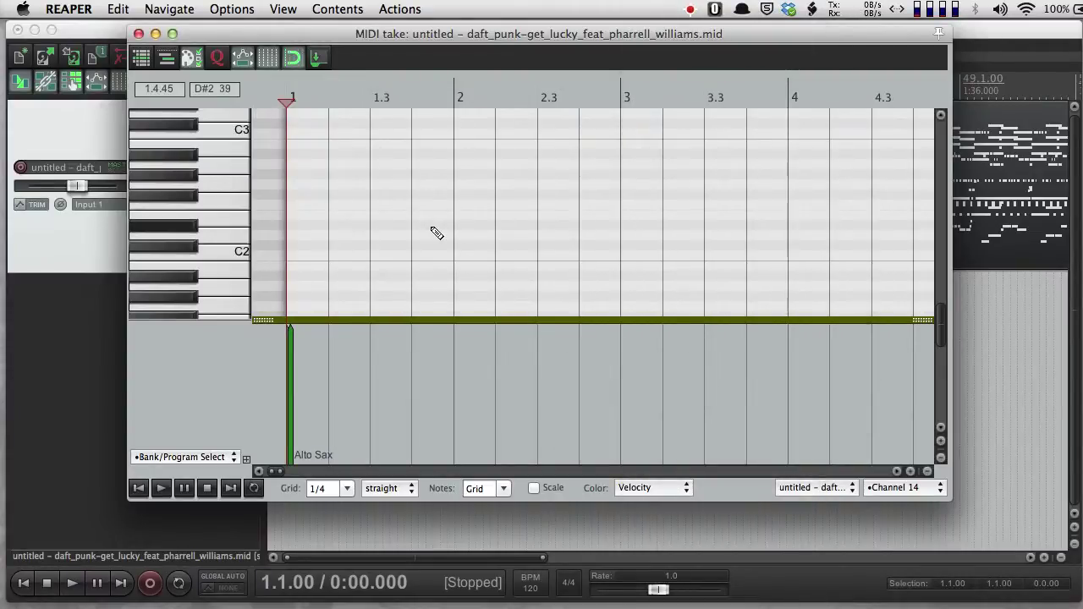
Set the edit position to the start of bar 9 in the Channel 14 part.
{"action": "scroll", "coordinate": [435, 232], "scroll_direction": "down", "scroll_amount": 3}
{"action": "scroll", "coordinate": [435, 232], "scroll_direction": "down", "scroll_amount": 5}
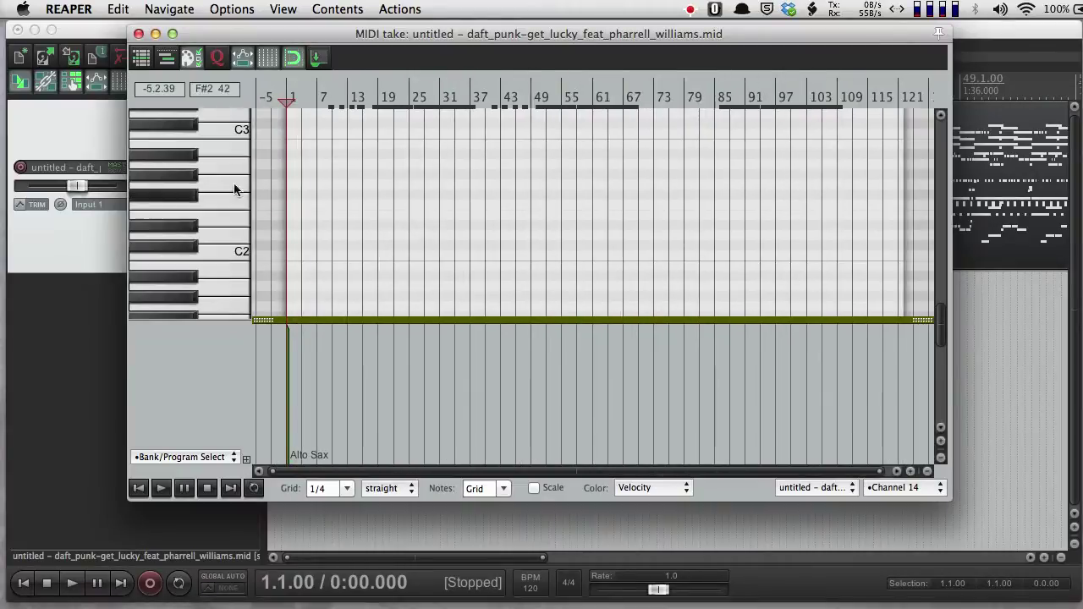
{"action": "scroll", "coordinate": [209, 172], "scroll_direction": "up", "scroll_amount": 1}
{"action": "scroll", "coordinate": [209, 172], "scroll_direction": "up", "scroll_amount": 5}
{"action": "left_click", "coordinate": [329, 93]}
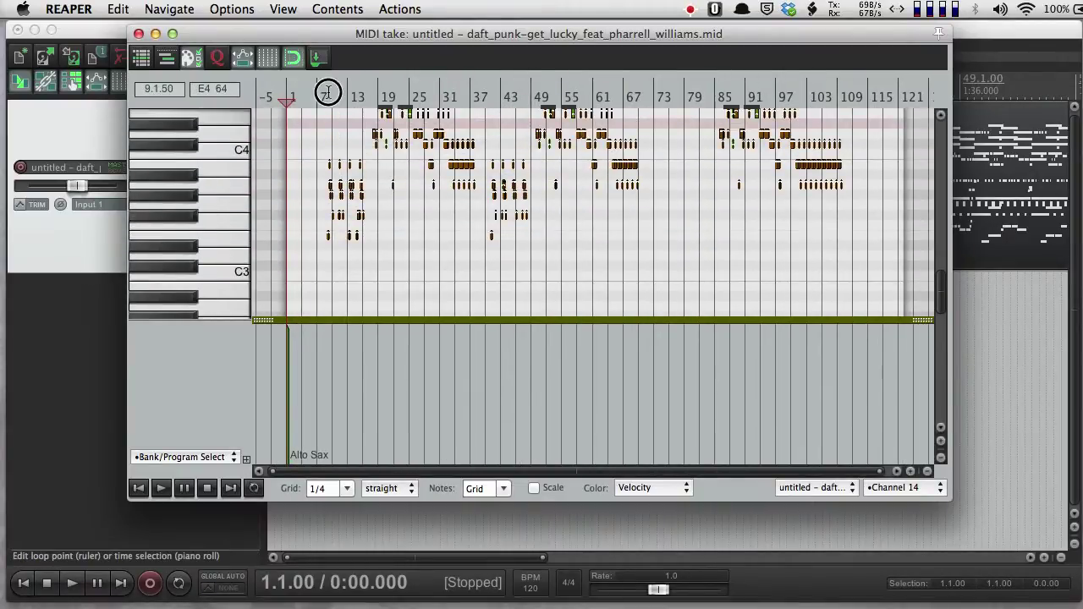
{"action": "scroll", "coordinate": [329, 93], "scroll_direction": "up", "scroll_amount": 7}
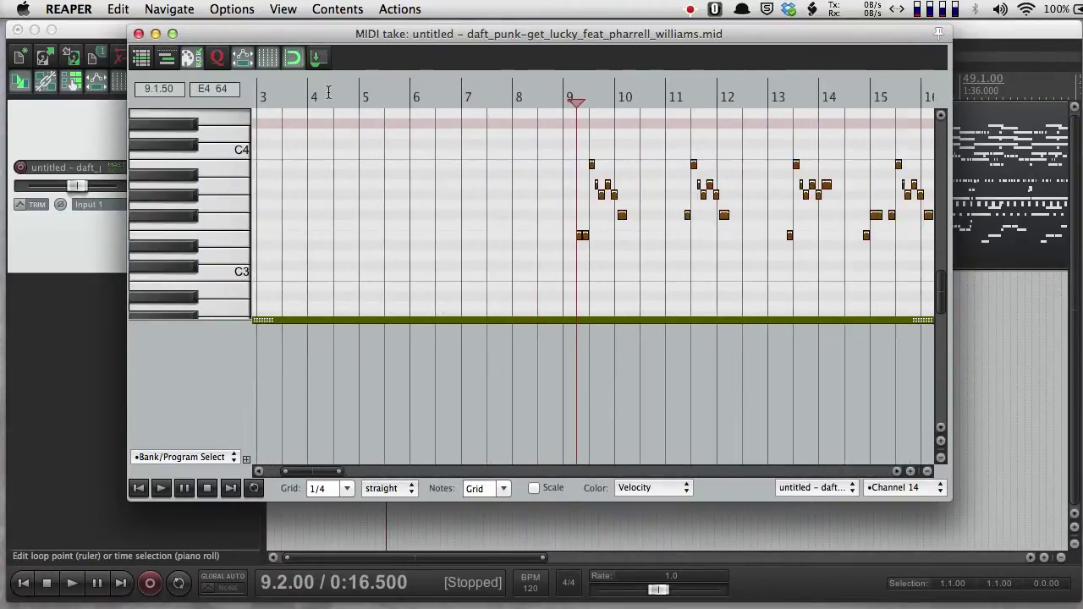
{"action": "scroll", "coordinate": [329, 92], "scroll_direction": "up", "scroll_amount": 2}
{"action": "left_click", "coordinate": [542, 97]}
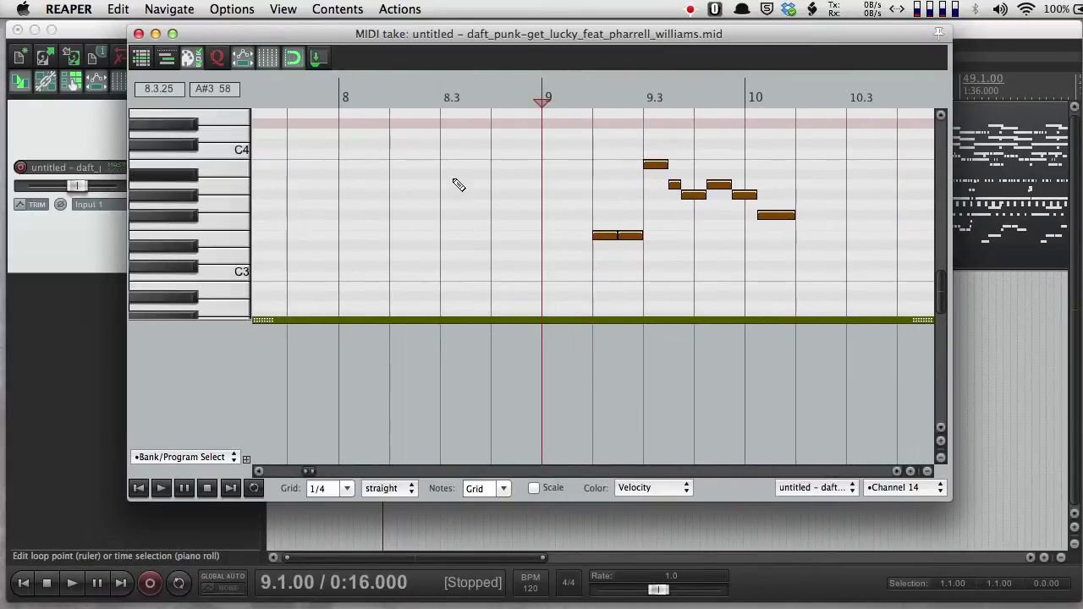
Play the bar 9 phrase twice, then scroll back and select the Alto Sax event.
{"action": "key", "text": "space"}
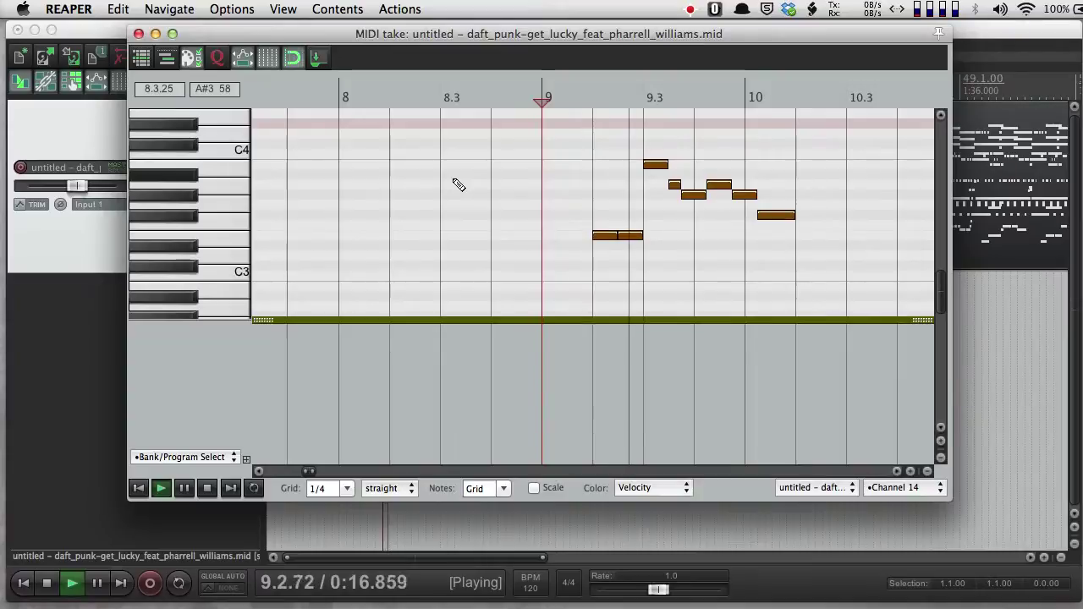
{"action": "key", "text": "space"}
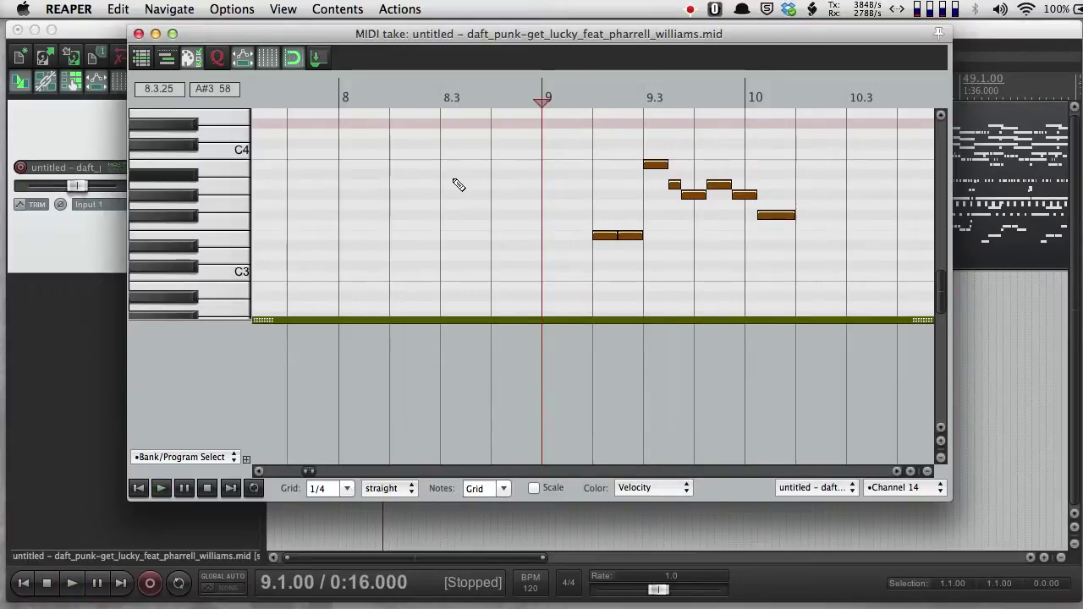
{"action": "key", "text": "space"}
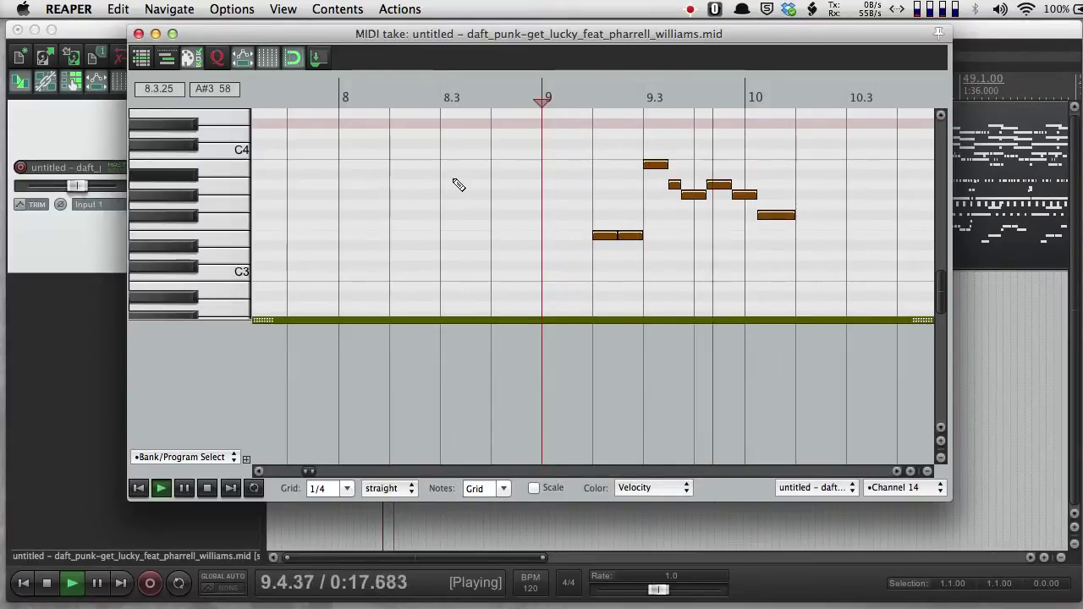
{"action": "key", "text": "space"}
{"action": "scroll", "coordinate": [394, 431], "scroll_direction": "left", "scroll_amount": 10}
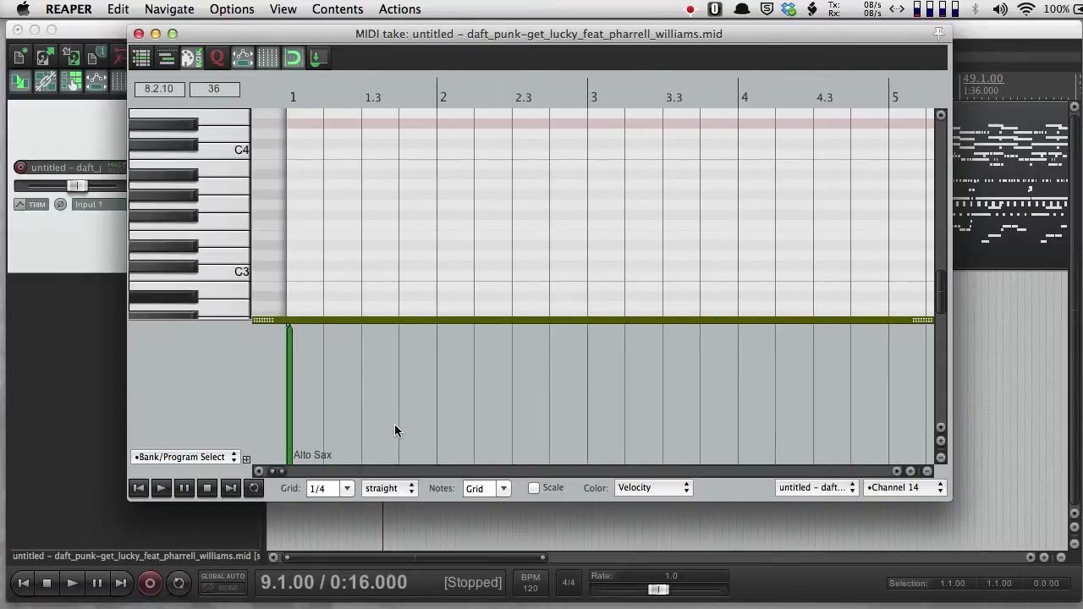
{"action": "left_click", "coordinate": [291, 427]}
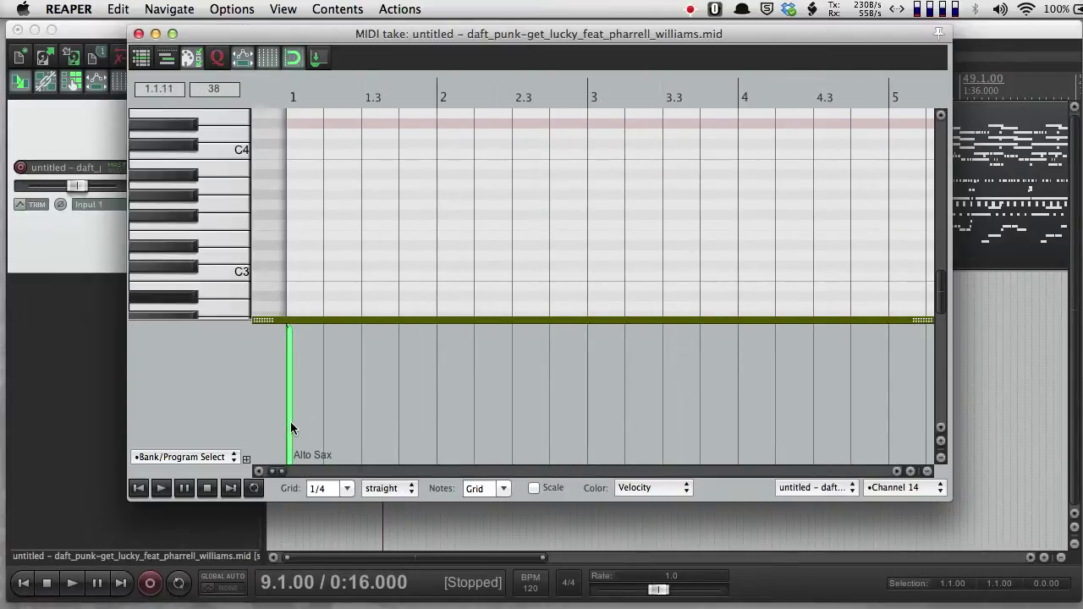
Change the channel 14 program change at bar 1 from Alto Sax to Oboe.
{"action": "double_click", "coordinate": [291, 428]}
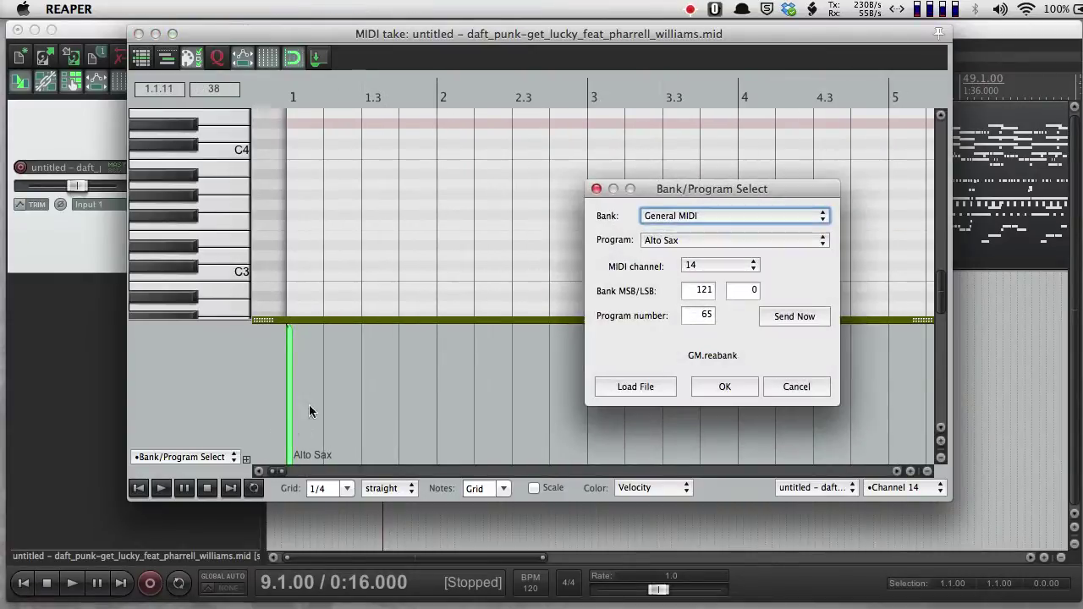
{"action": "left_click", "coordinate": [733, 241]}
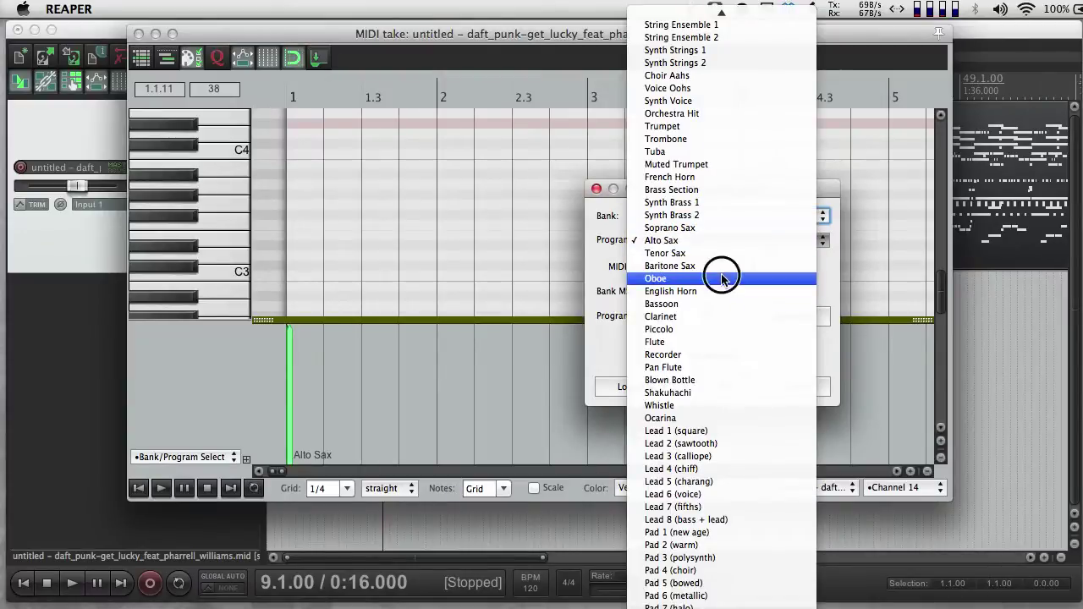
{"action": "left_click", "coordinate": [722, 279]}
{"action": "left_click", "coordinate": [728, 387]}
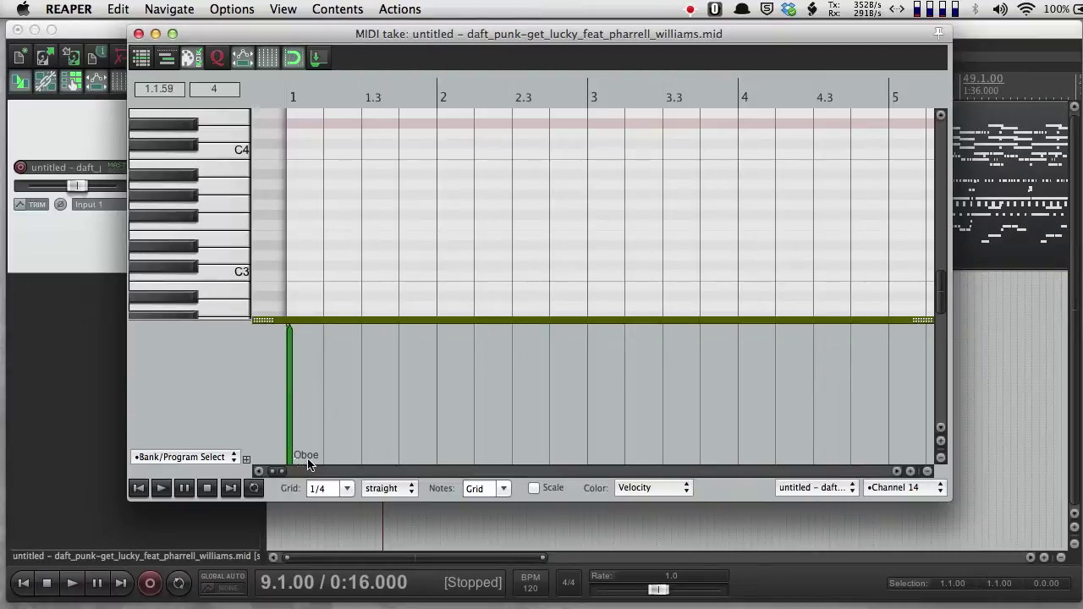
Play back the bar 9 phrase to hear the new Oboe sound, then stop.
{"action": "scroll", "coordinate": [742, 213], "scroll_direction": "down", "scroll_amount": 6}
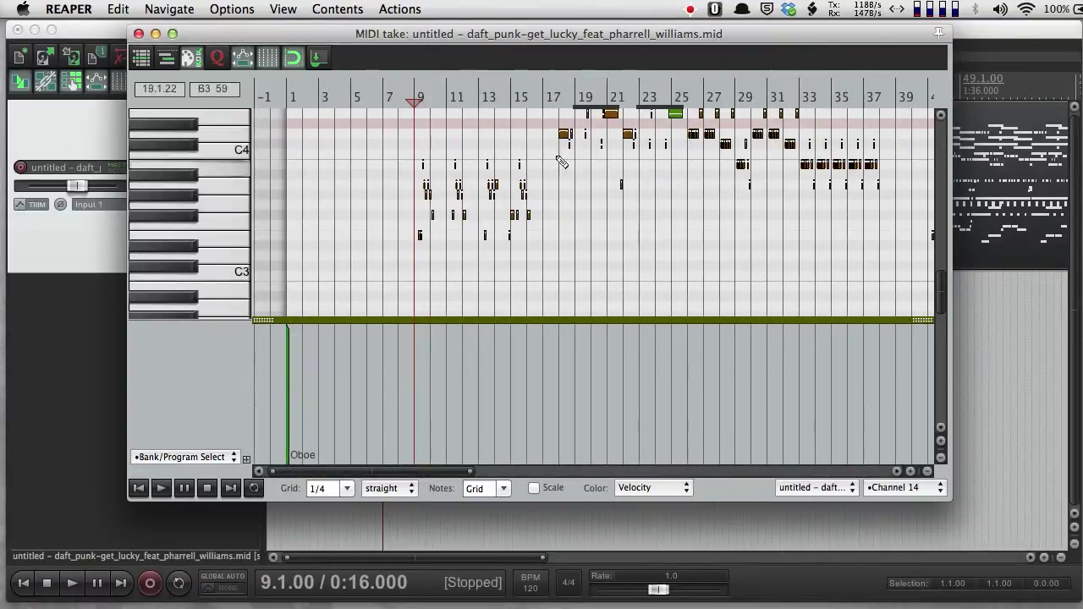
{"action": "scroll", "coordinate": [600, 222], "scroll_direction": "up", "scroll_amount": 5}
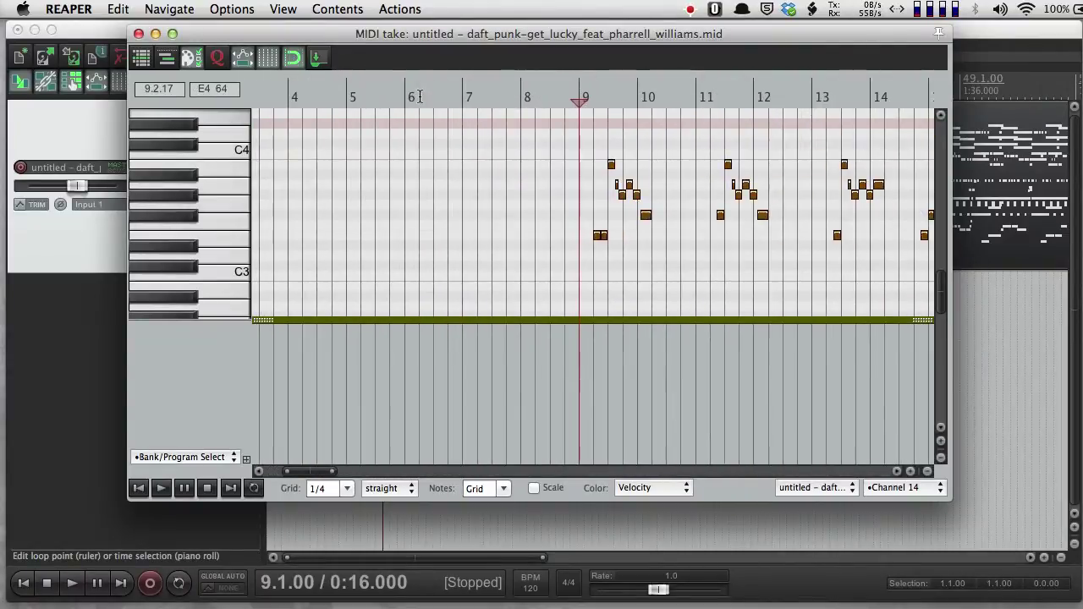
{"action": "key", "text": "space"}
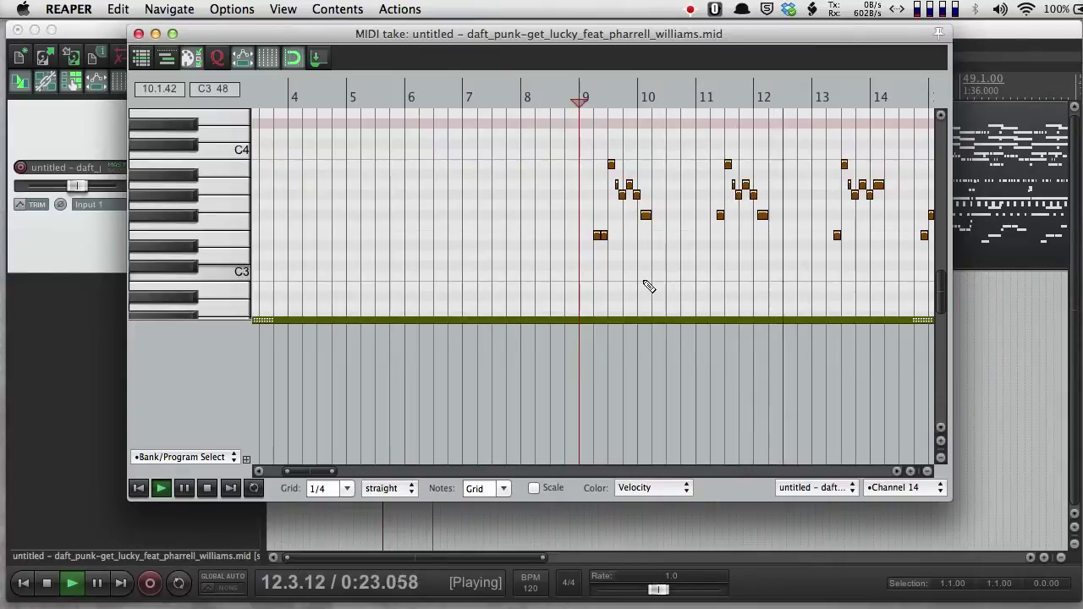
{"action": "key", "text": "space"}
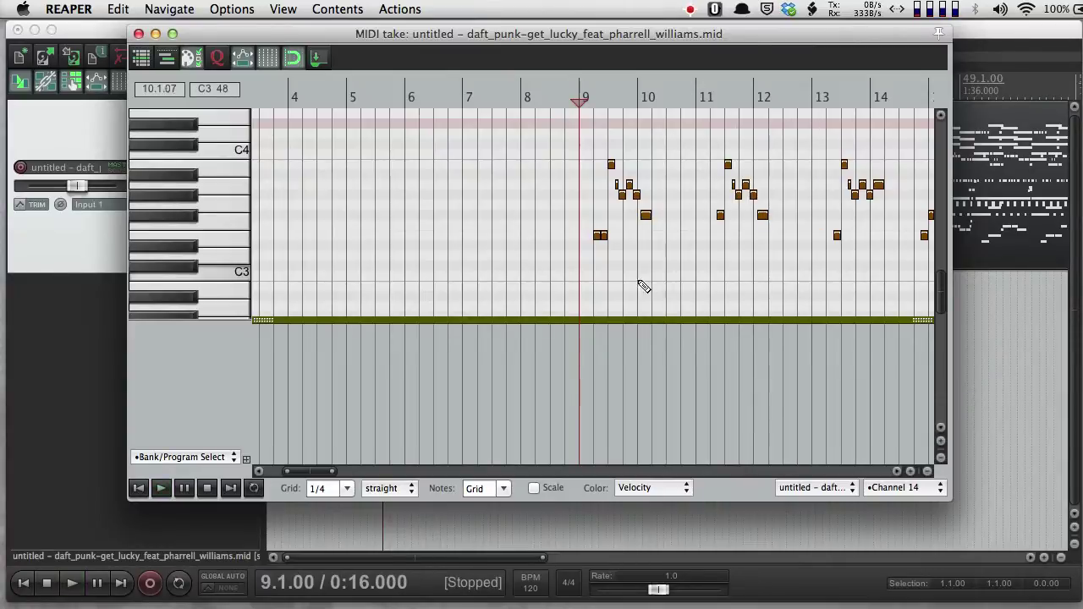
{"action": "scroll", "coordinate": [346, 398], "scroll_direction": "left", "scroll_amount": 5}
{"action": "scroll", "coordinate": [346, 399], "scroll_direction": "down", "scroll_amount": 1}
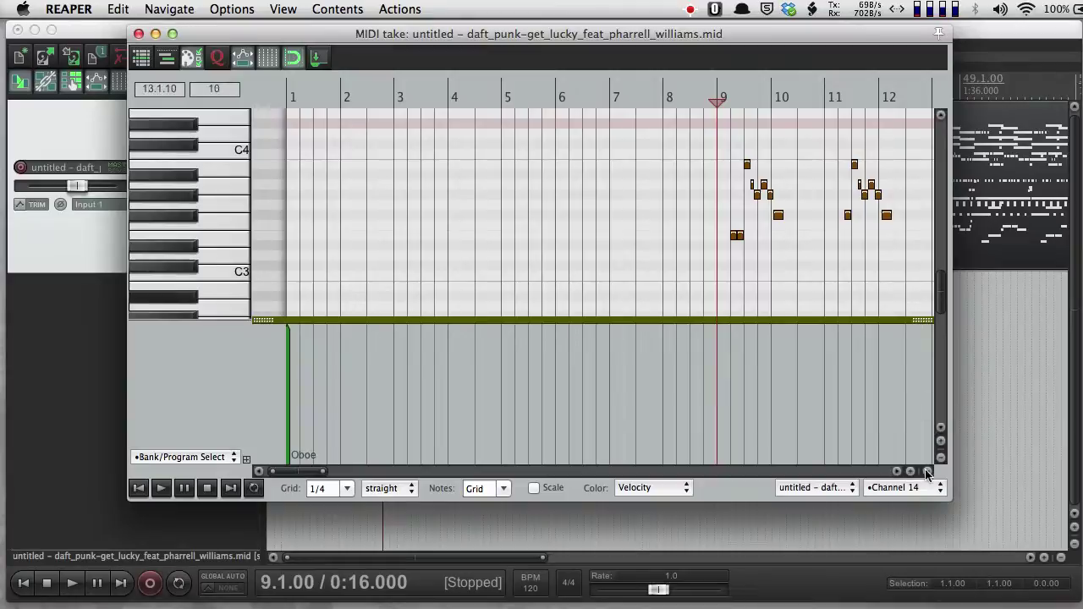
Show only the channel 13 Fretless Bass notes in the MIDI editor, zoomed out.
{"action": "left_click", "coordinate": [911, 495]}
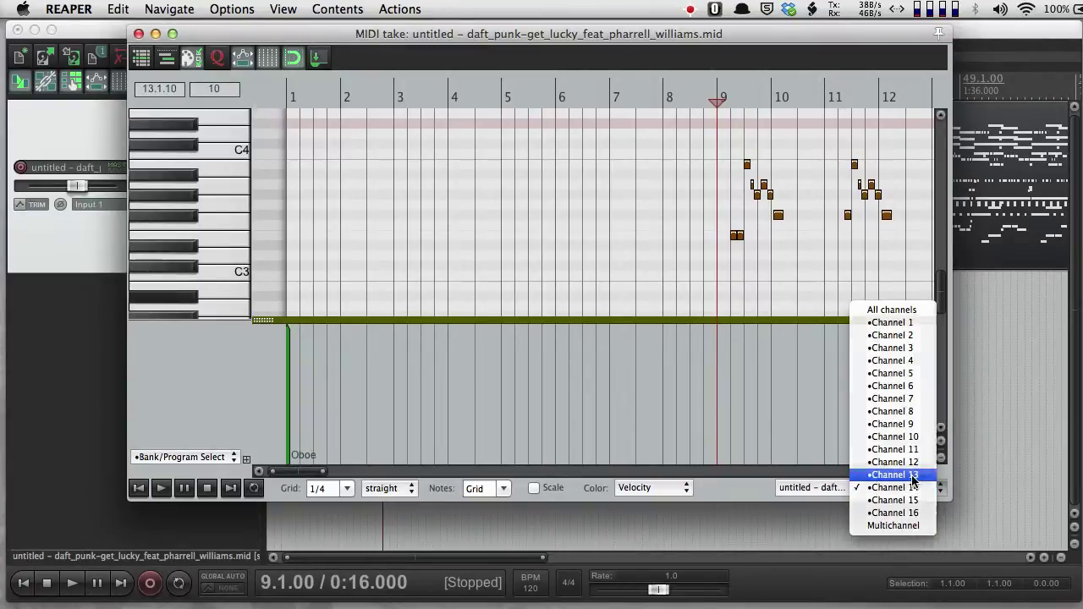
{"action": "left_click", "coordinate": [912, 479]}
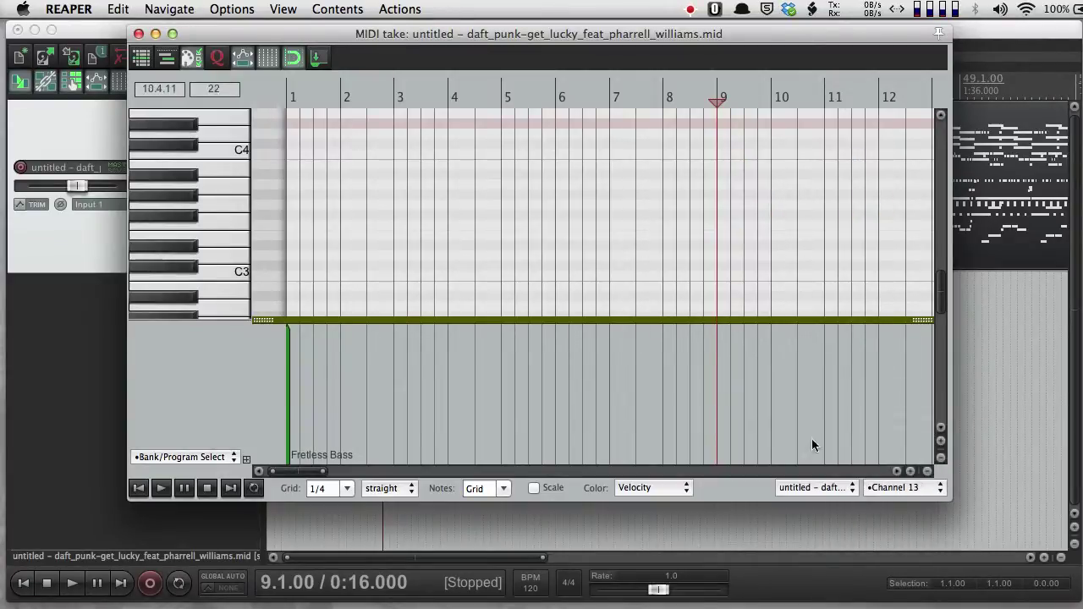
{"action": "scroll", "coordinate": [570, 215], "scroll_direction": "down", "scroll_amount": 3}
{"action": "scroll", "coordinate": [208, 243], "scroll_direction": "down", "scroll_amount": 4}
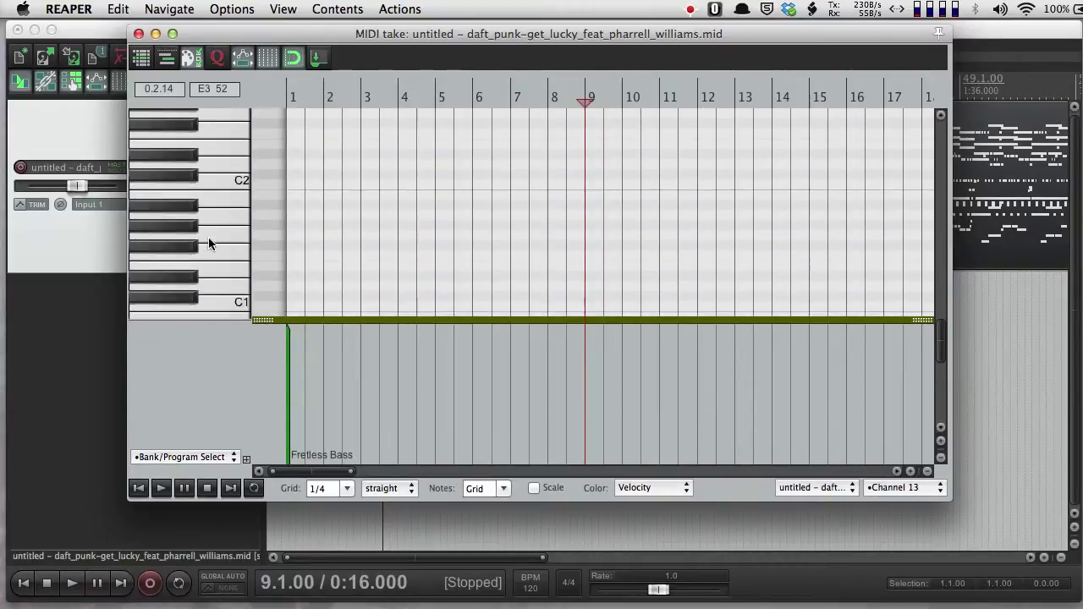
{"action": "scroll", "coordinate": [208, 240], "scroll_direction": "up", "scroll_amount": 3}
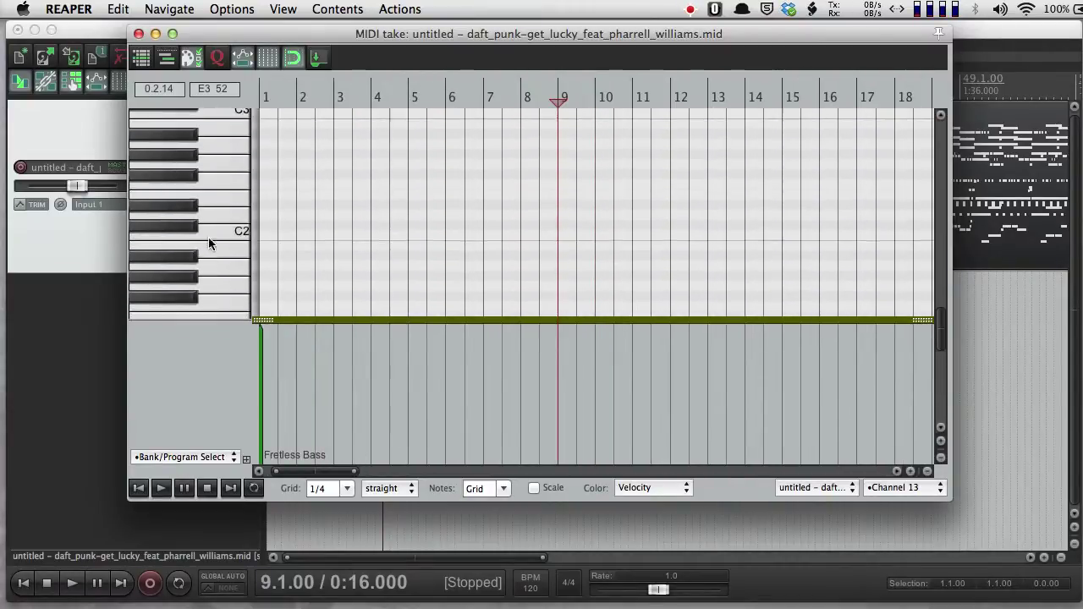
{"action": "scroll", "coordinate": [212, 242], "scroll_direction": "up", "scroll_amount": 2}
{"action": "scroll", "coordinate": [382, 256], "scroll_direction": "down", "scroll_amount": 10}
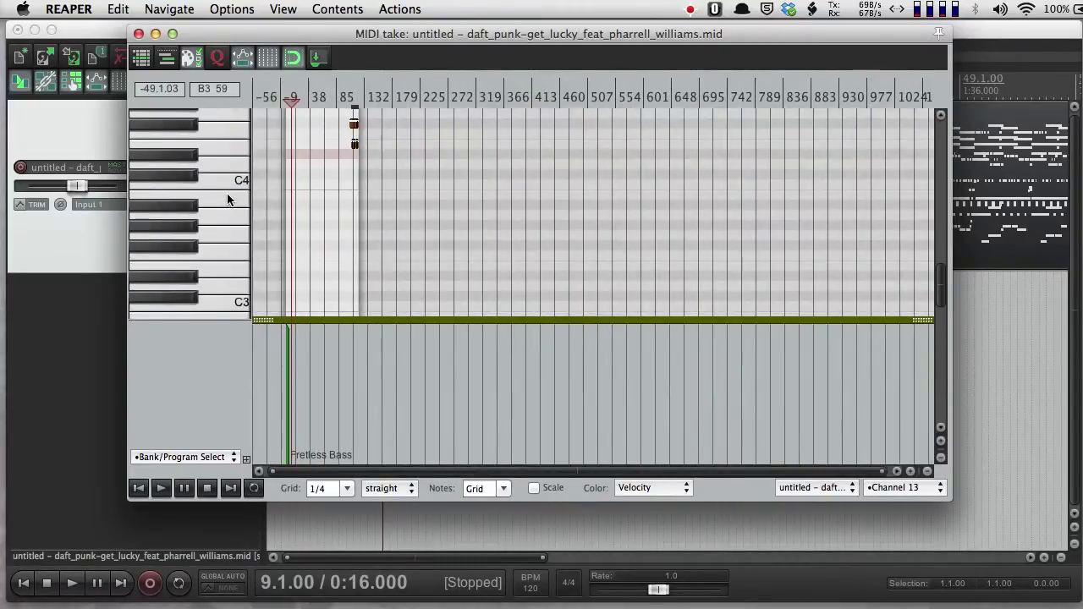
{"action": "scroll", "coordinate": [227, 196], "scroll_direction": "up", "scroll_amount": 3}
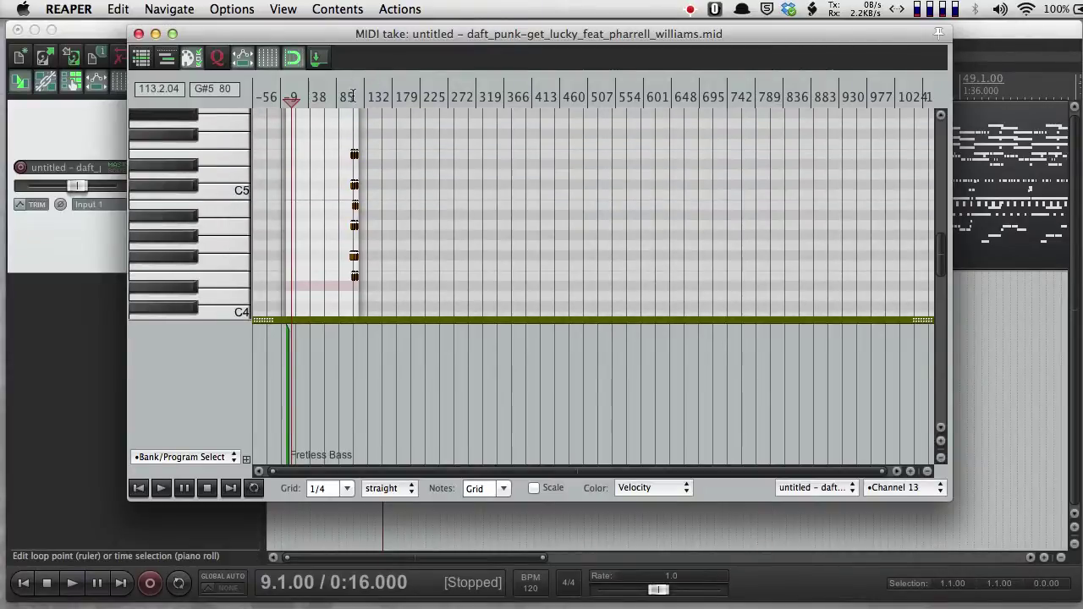
Move the edit position to bar 113 and look over the bass notes there.
{"action": "left_click", "coordinate": [352, 96]}
{"action": "scroll", "coordinate": [352, 95], "scroll_direction": "up", "scroll_amount": 8}
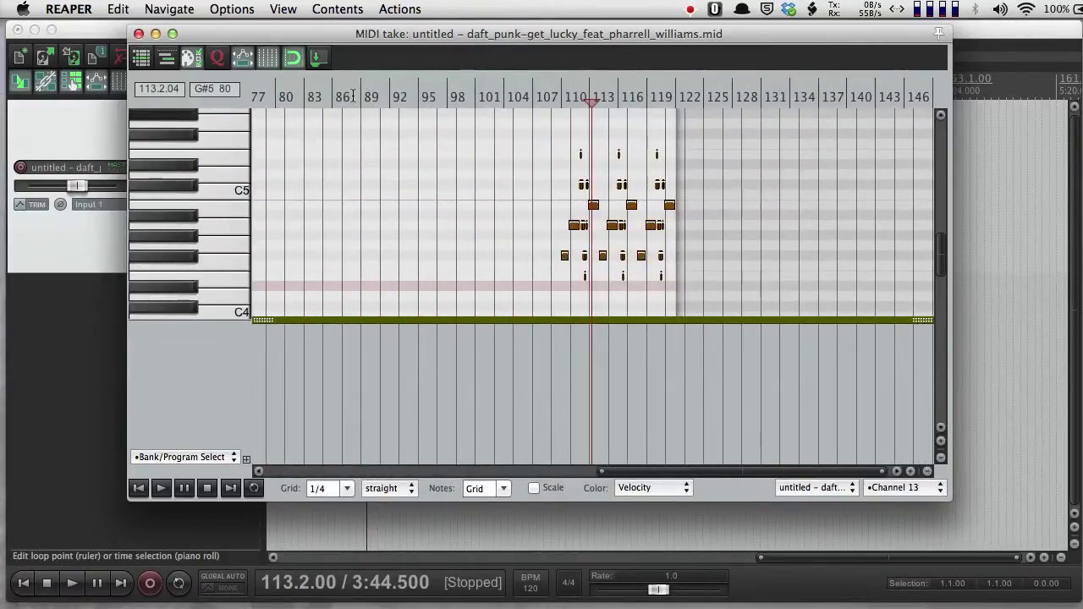
{"action": "scroll", "coordinate": [352, 95], "scroll_direction": "up", "scroll_amount": 5}
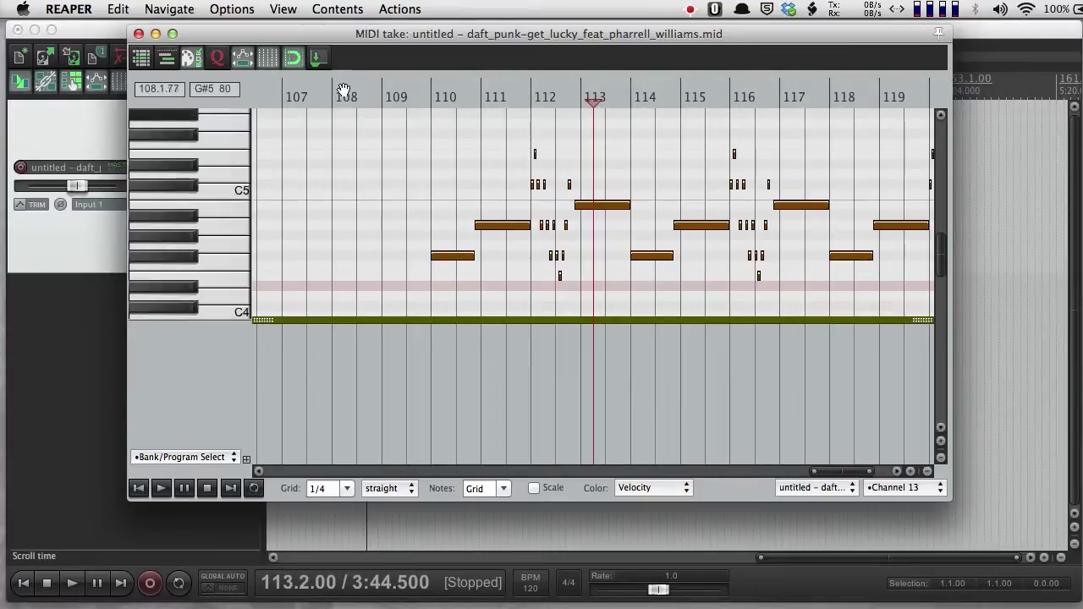
{"action": "scroll", "coordinate": [344, 91], "scroll_direction": "down", "scroll_amount": 8}
{"action": "scroll", "coordinate": [203, 259], "scroll_direction": "down", "scroll_amount": 2}
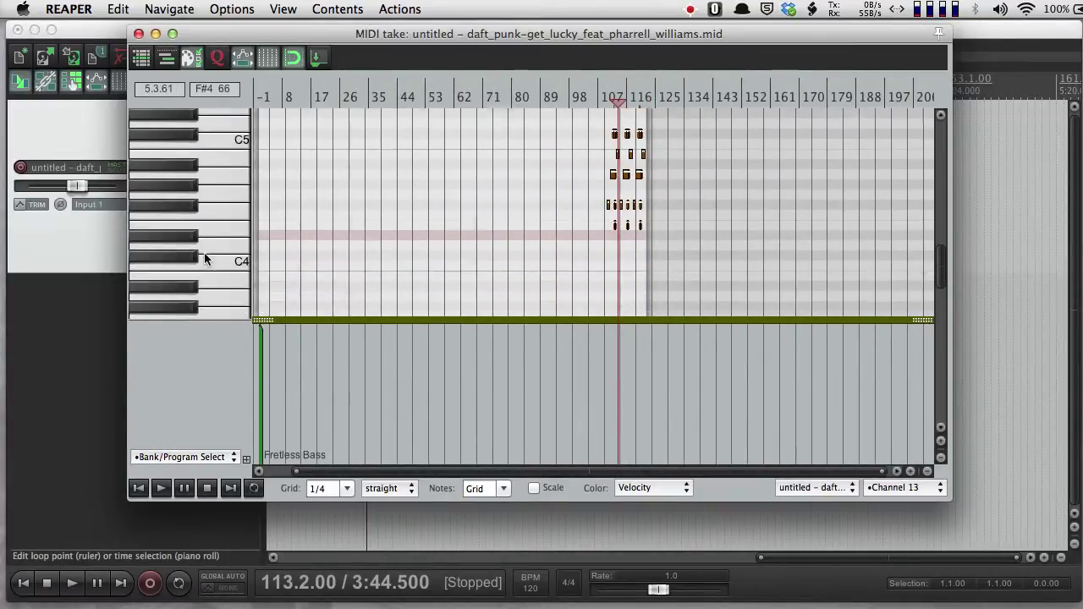
{"action": "scroll", "coordinate": [203, 259], "scroll_direction": "down", "scroll_amount": 3}
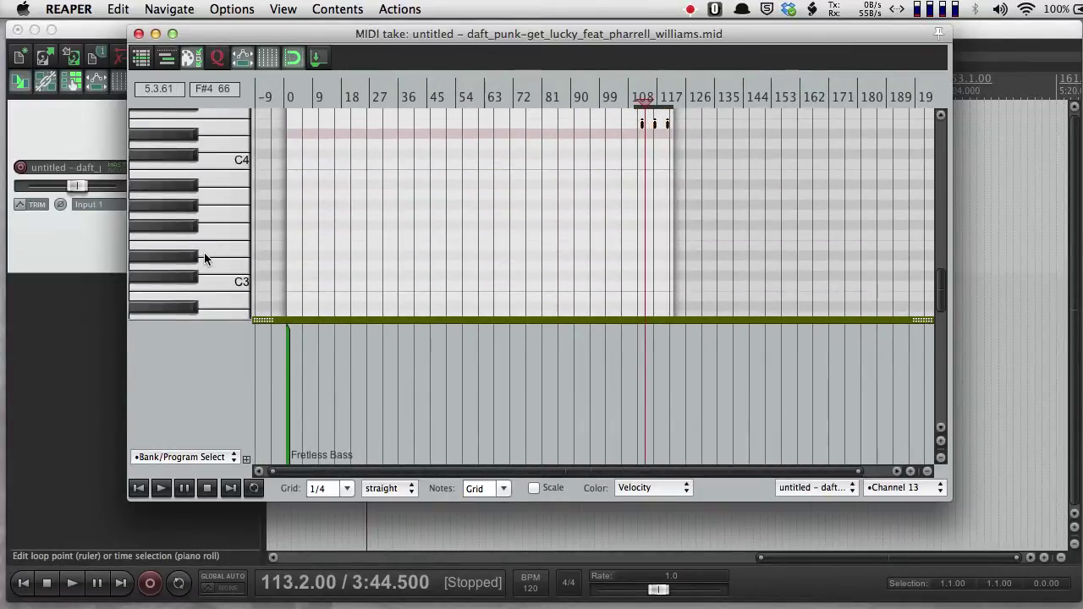
{"action": "left_click", "coordinate": [925, 489]}
Show only the channel 2 notes with the edit position at the song start.
{"action": "left_click", "coordinate": [921, 346]}
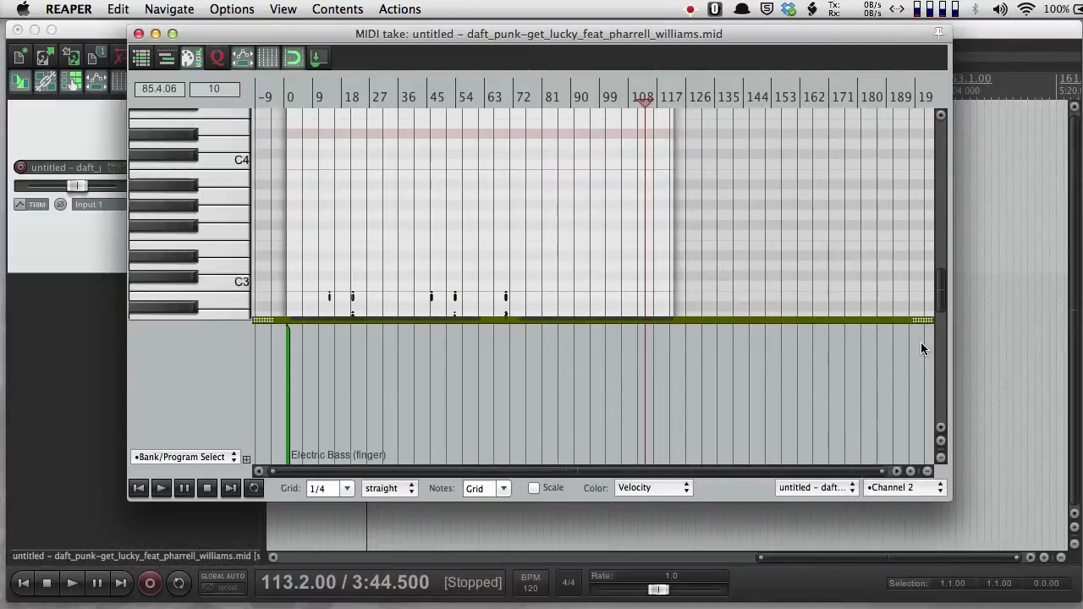
{"action": "scroll", "coordinate": [215, 202], "scroll_direction": "down", "scroll_amount": 4}
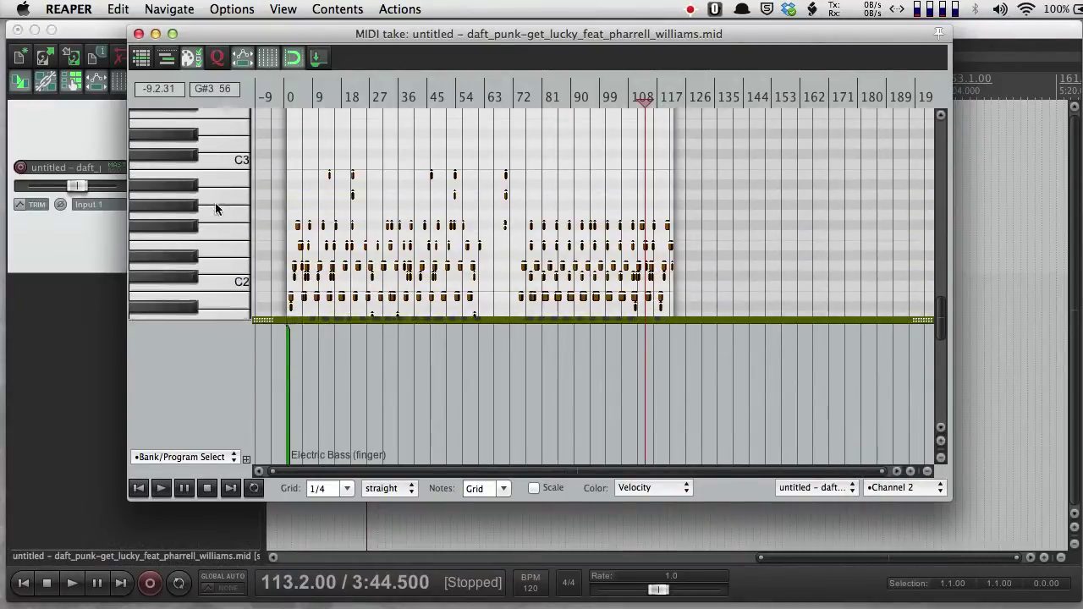
{"action": "left_click", "coordinate": [288, 90]}
{"action": "scroll", "coordinate": [287, 91], "scroll_direction": "up", "scroll_amount": 5}
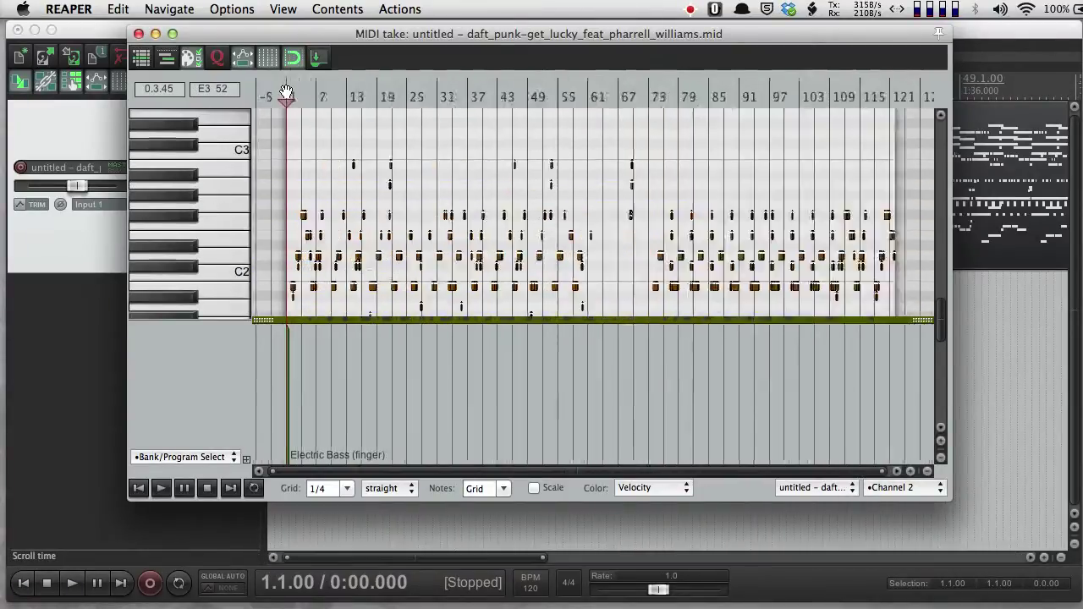
{"action": "scroll", "coordinate": [287, 91], "scroll_direction": "up", "scroll_amount": 3}
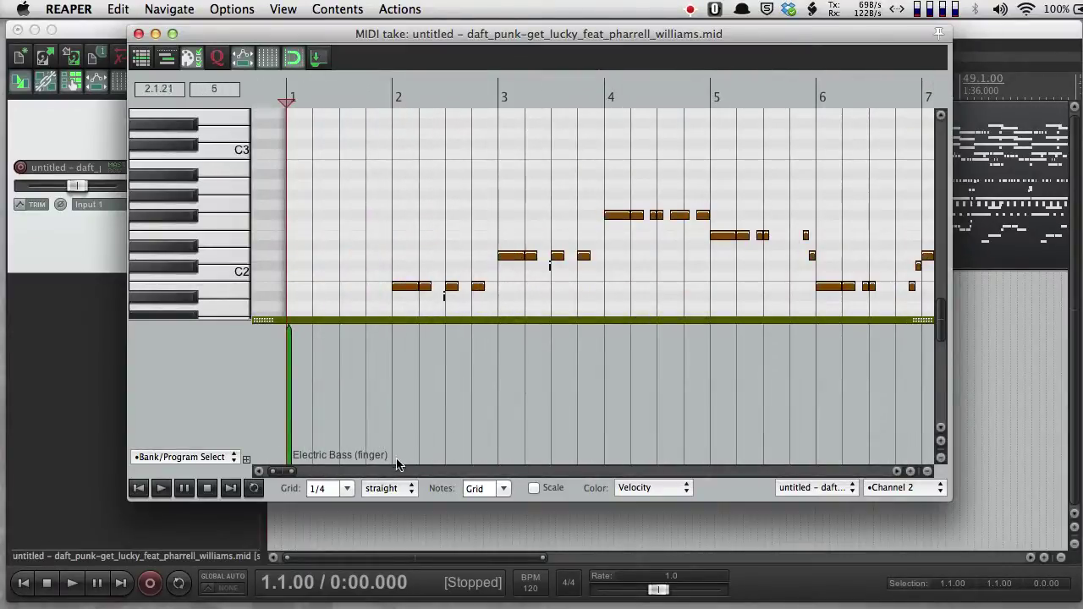
Play the Electric Bass (finger) opening bars, then open its program change event.
{"action": "key", "text": "space"}
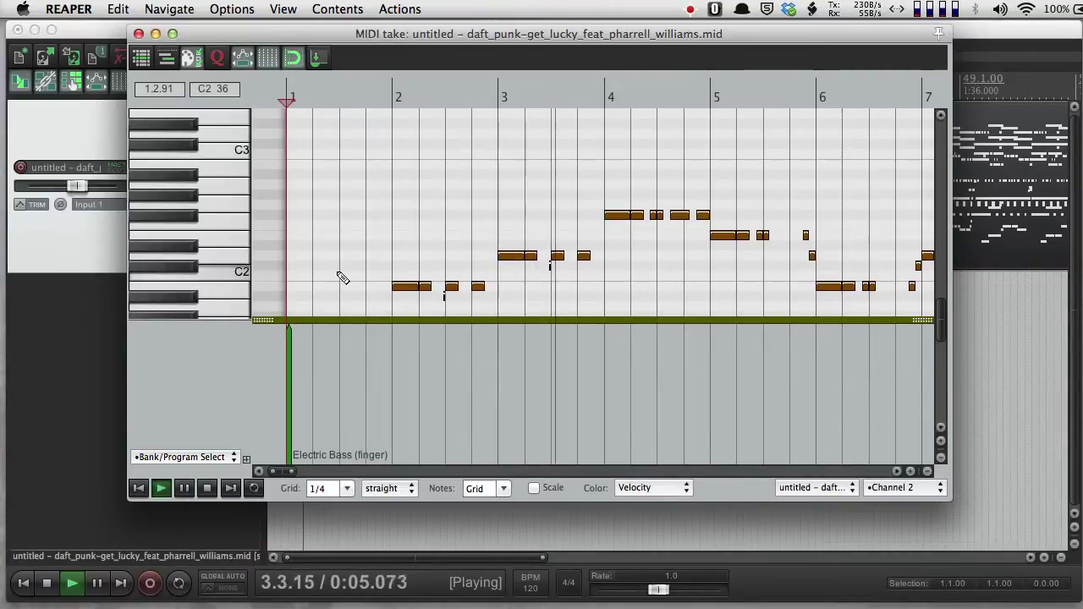
{"action": "key", "text": "space"}
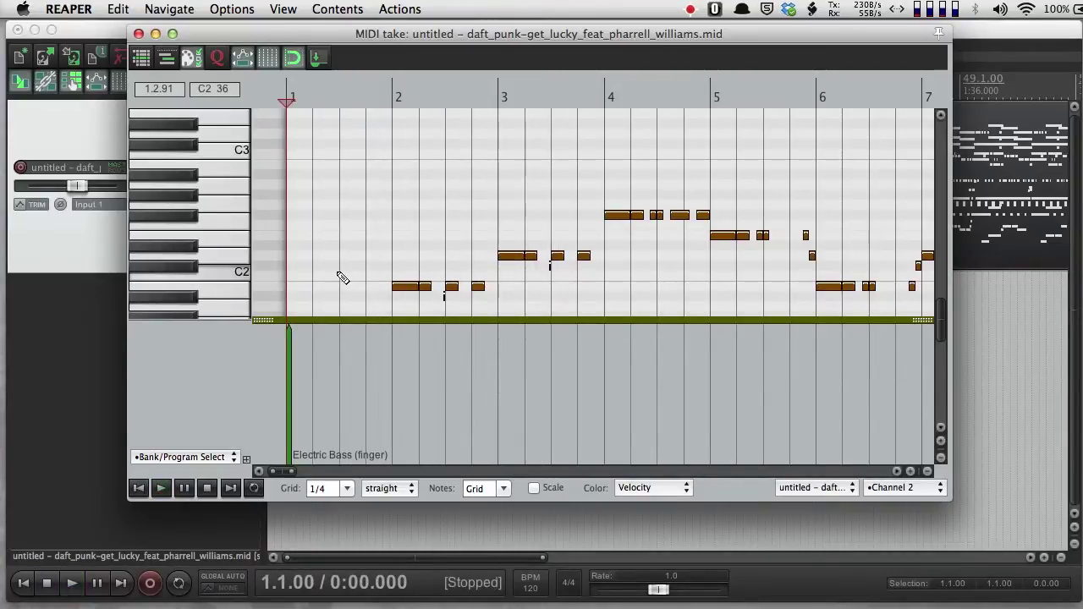
{"action": "double_click", "coordinate": [287, 388]}
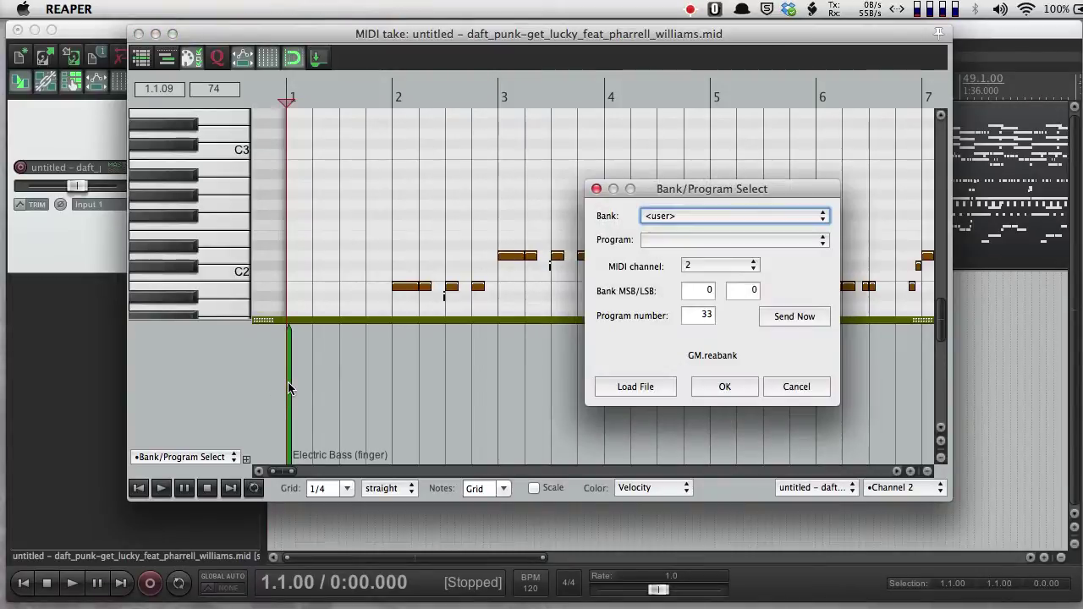
Set the bar 1 program change to the General MIDI bank with Church Organ.
{"action": "left_click", "coordinate": [699, 217]}
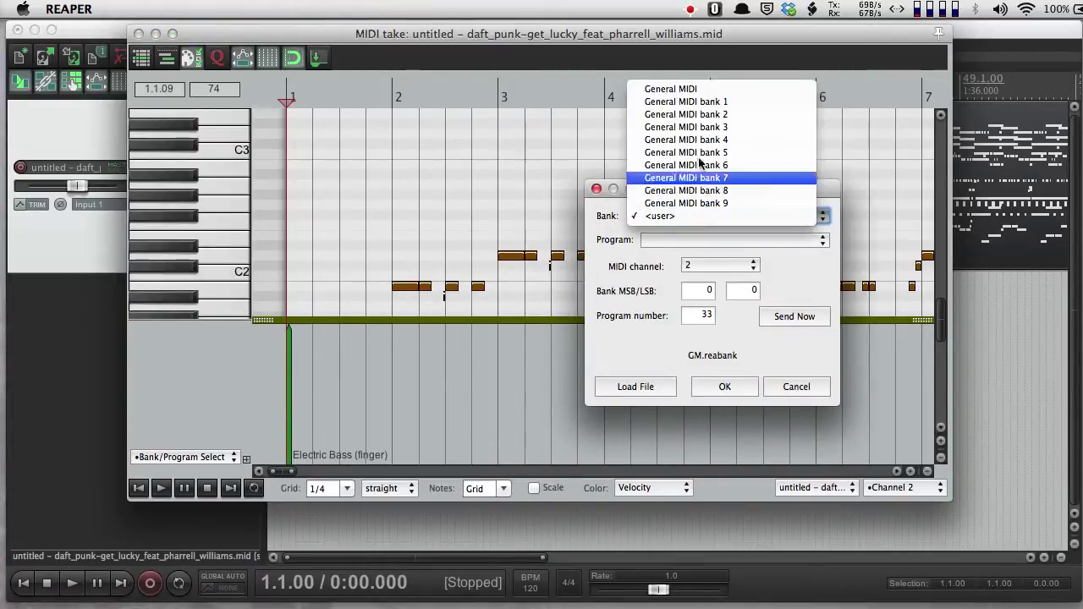
{"action": "left_click", "coordinate": [694, 89]}
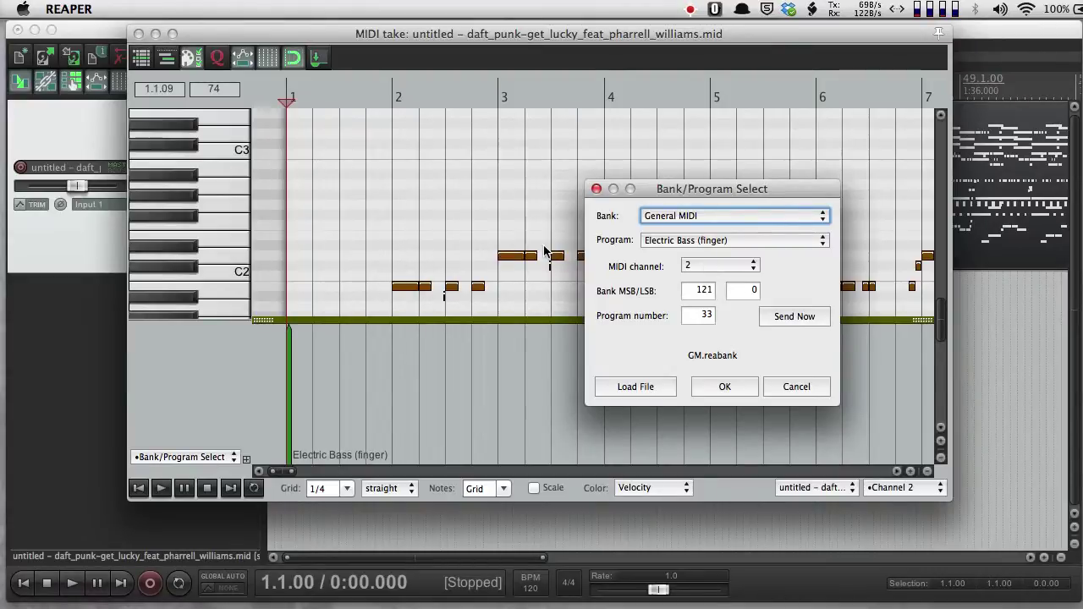
{"action": "left_click", "coordinate": [716, 244]}
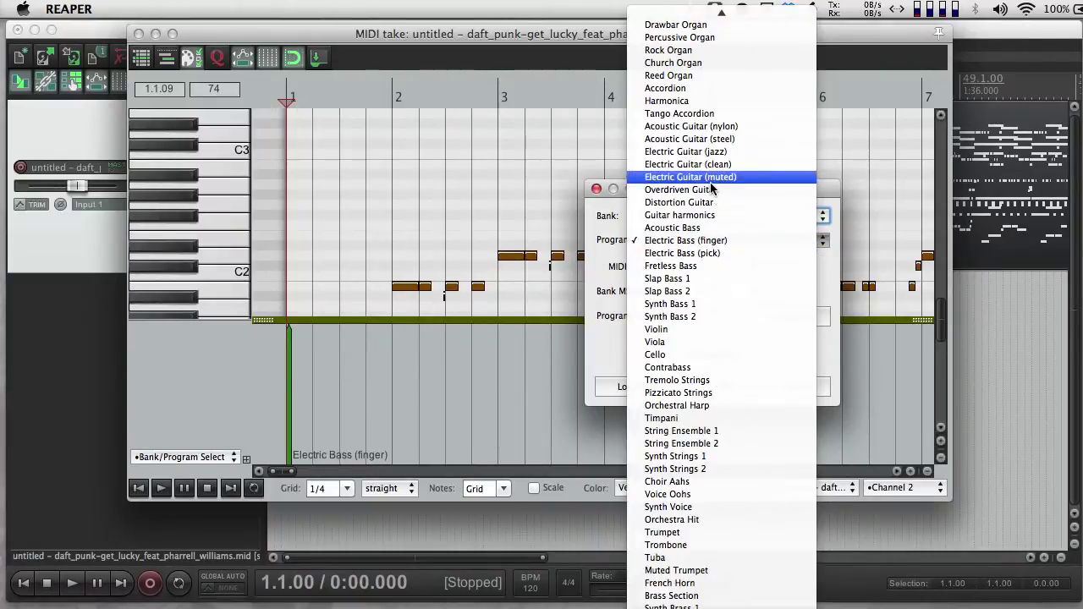
{"action": "left_click", "coordinate": [703, 63]}
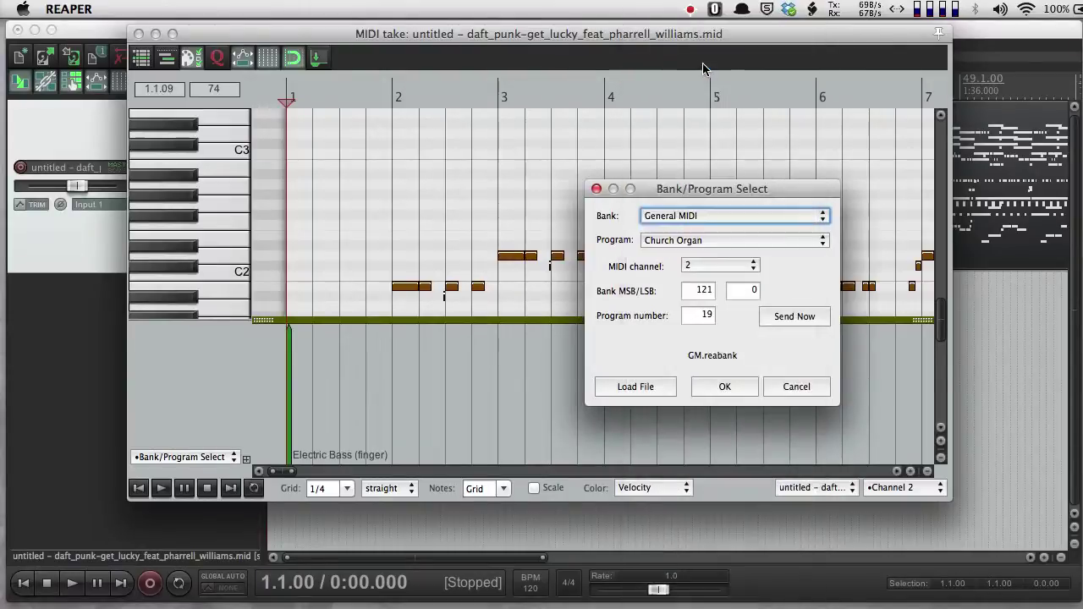
{"action": "left_click", "coordinate": [716, 388]}
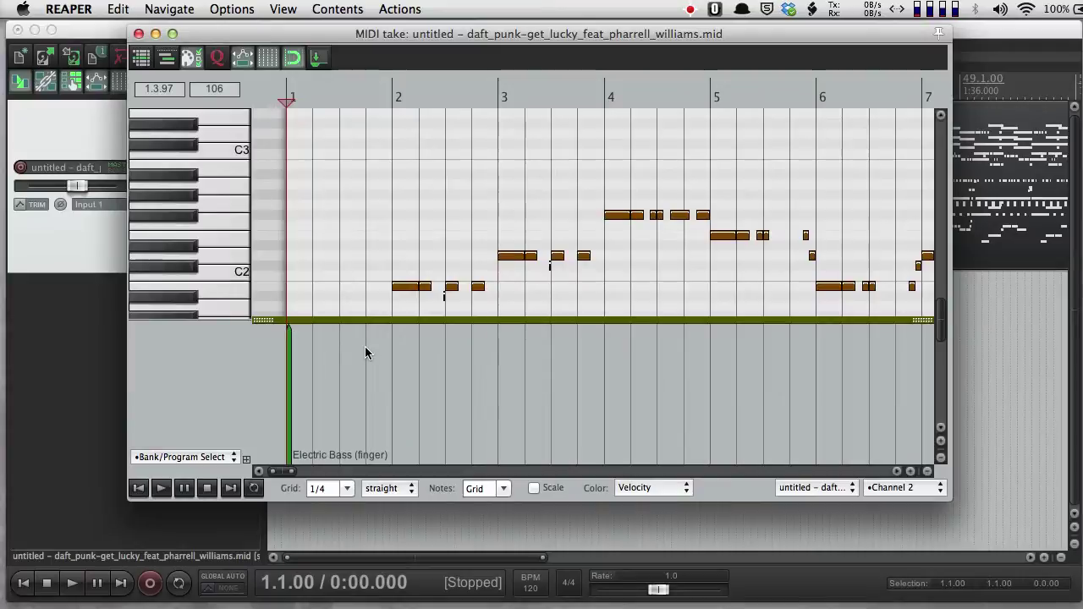
Reopen the bar 1 program change and confirm Church Organ (program 19) again.
{"action": "left_click", "coordinate": [289, 390]}
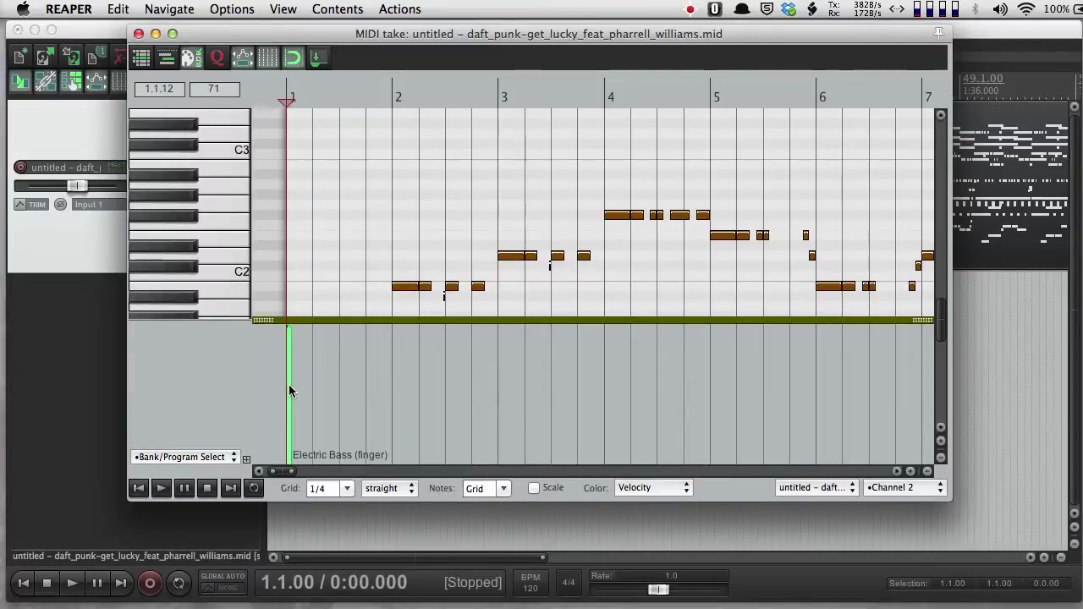
{"action": "double_click", "coordinate": [288, 390]}
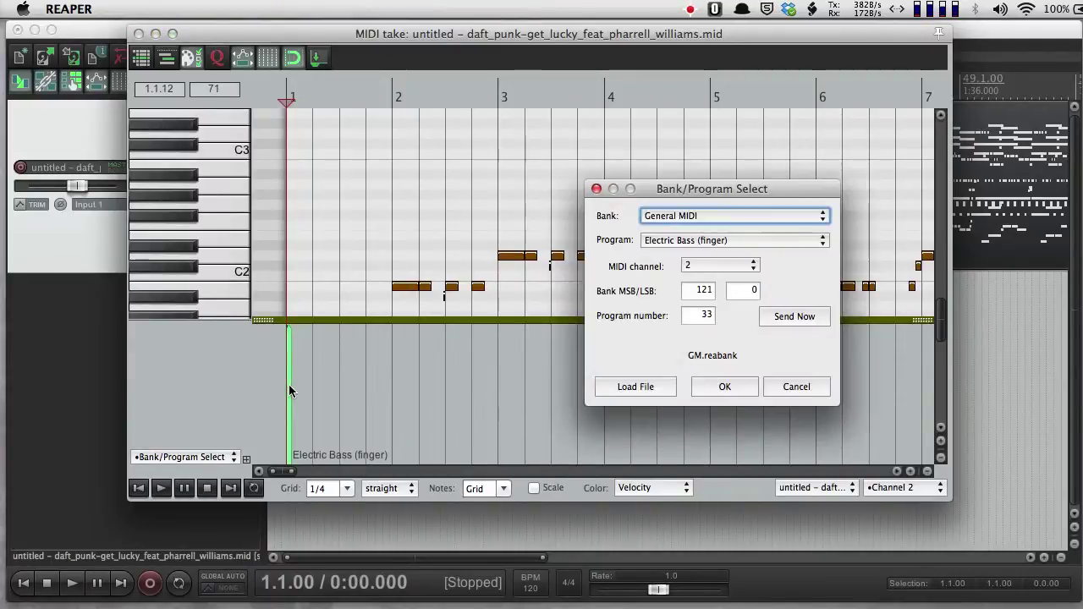
{"action": "left_click", "coordinate": [699, 240]}
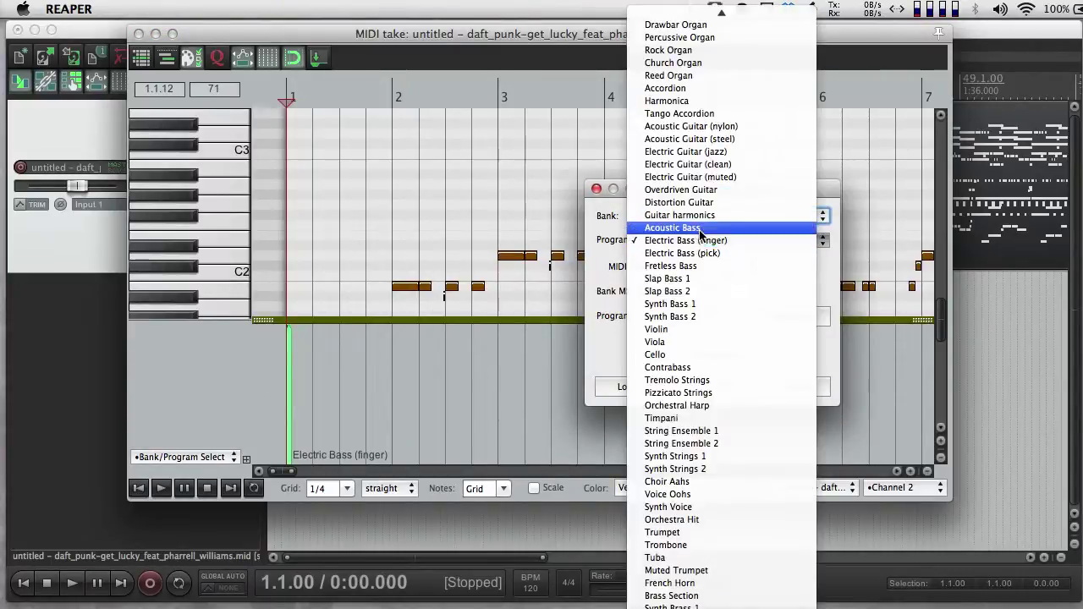
{"action": "left_click", "coordinate": [708, 68]}
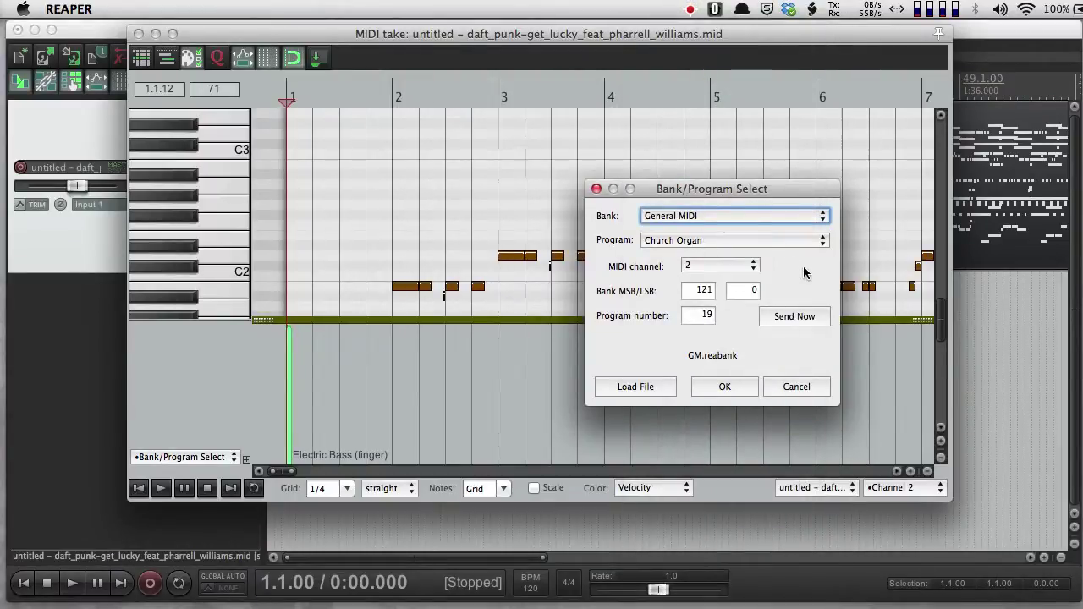
{"action": "left_click", "coordinate": [725, 387]}
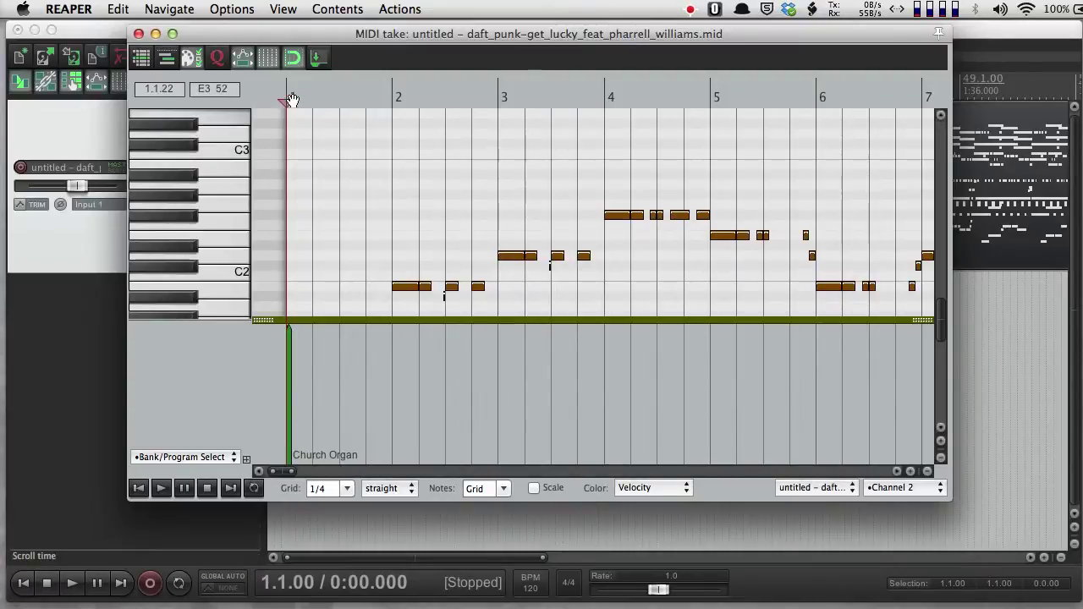
Play back the Church Organ part, then switch the editor to channel 3 and close it.
{"action": "key", "text": "space"}
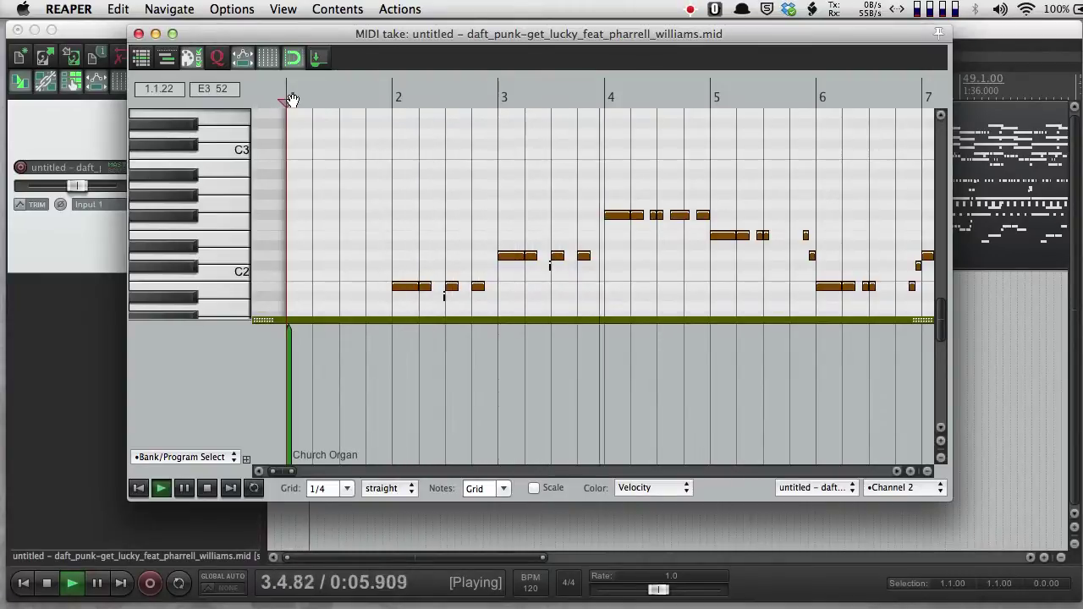
{"action": "key", "text": "space"}
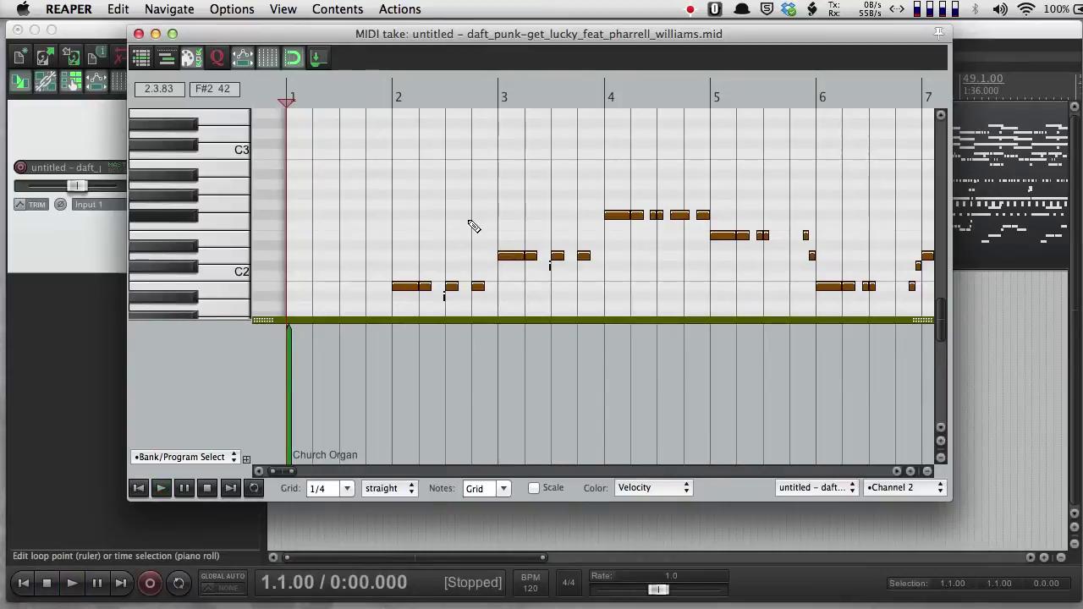
{"action": "left_click", "coordinate": [908, 488]}
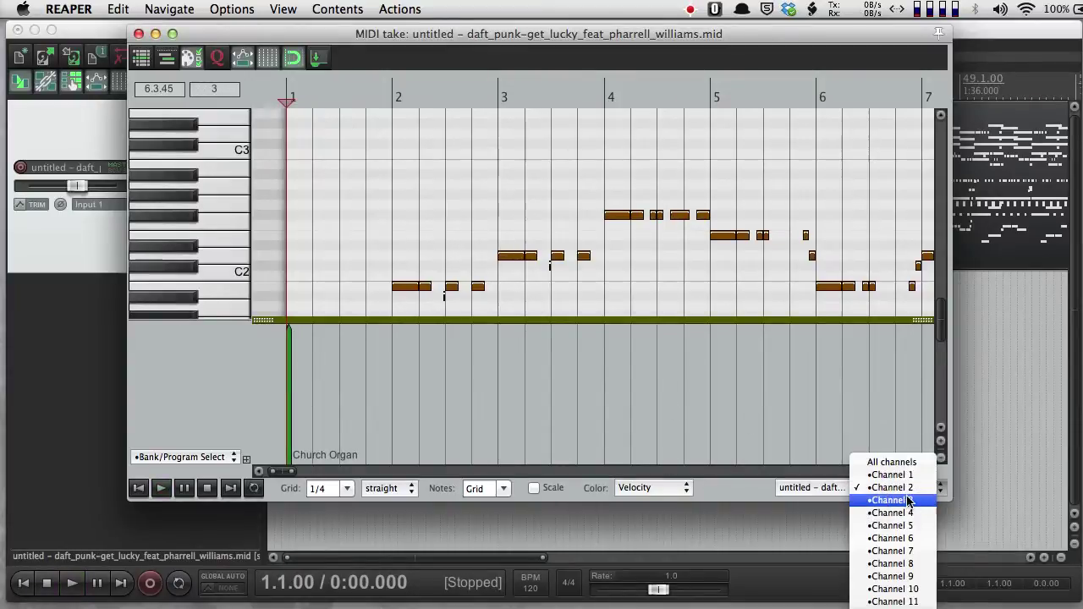
{"action": "left_click", "coordinate": [909, 500]}
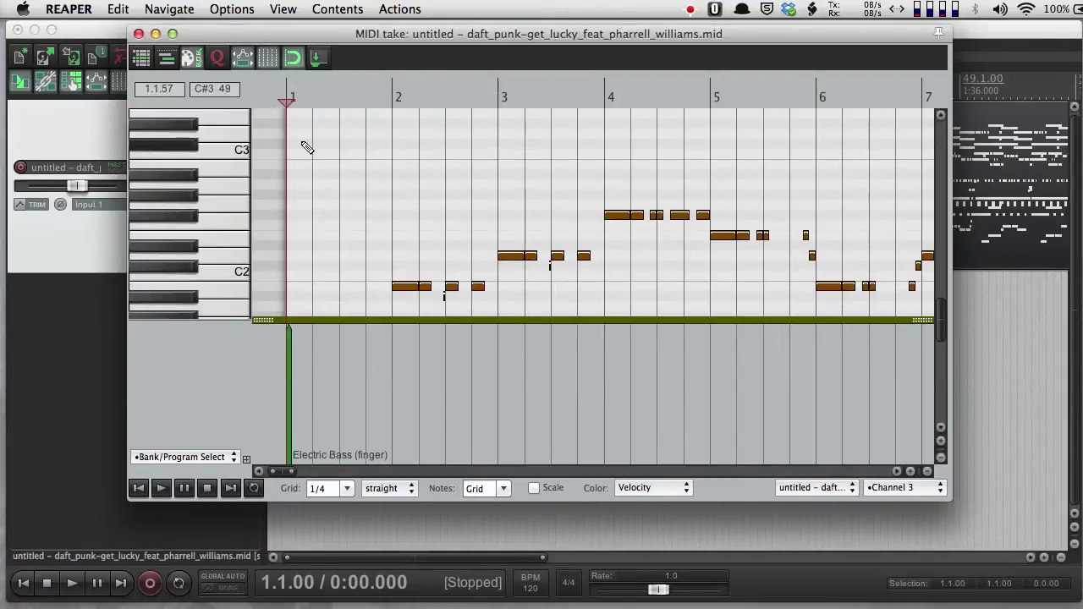
{"action": "left_click", "coordinate": [139, 35]}
Reopen the MIDI item, collapse the velocity lane, and delete all channel 3 notes.
{"action": "double_click", "coordinate": [314, 253]}
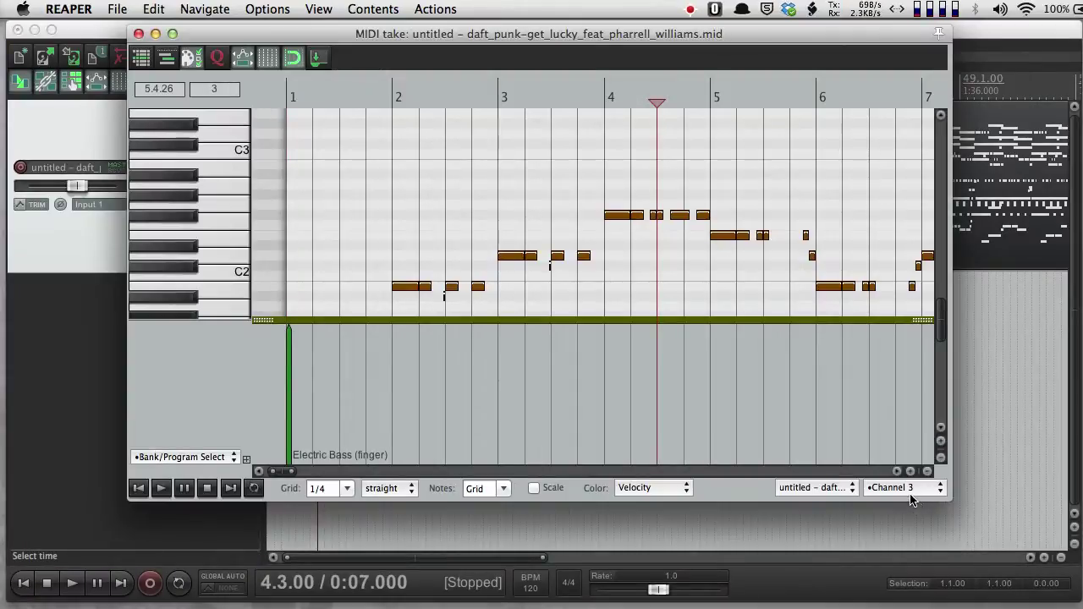
{"action": "scroll", "coordinate": [212, 260], "scroll_direction": "down", "scroll_amount": 3}
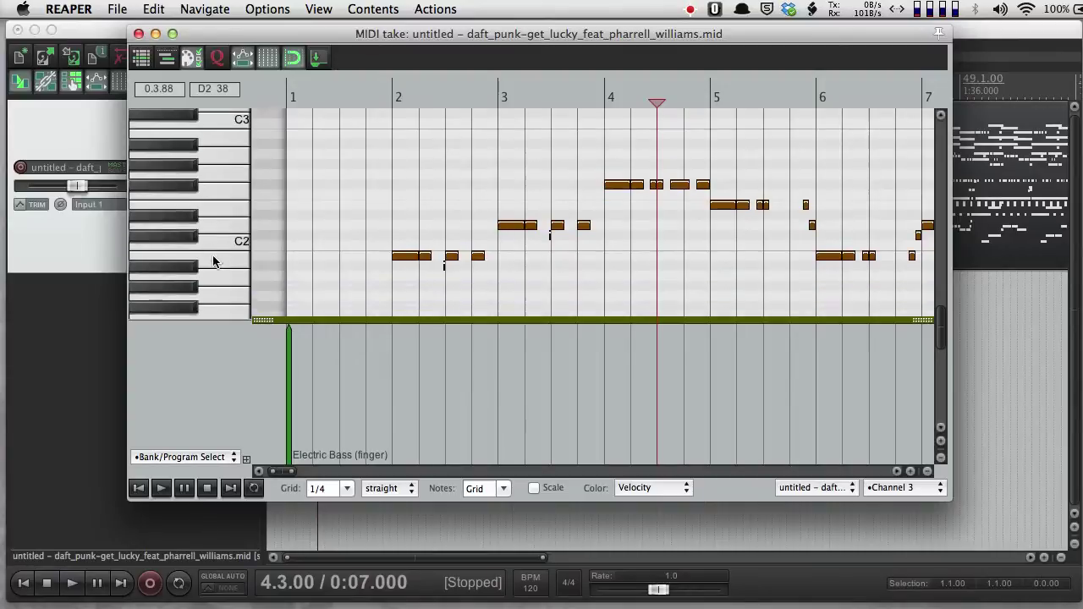
{"action": "scroll", "coordinate": [413, 286], "scroll_direction": "down", "scroll_amount": 10}
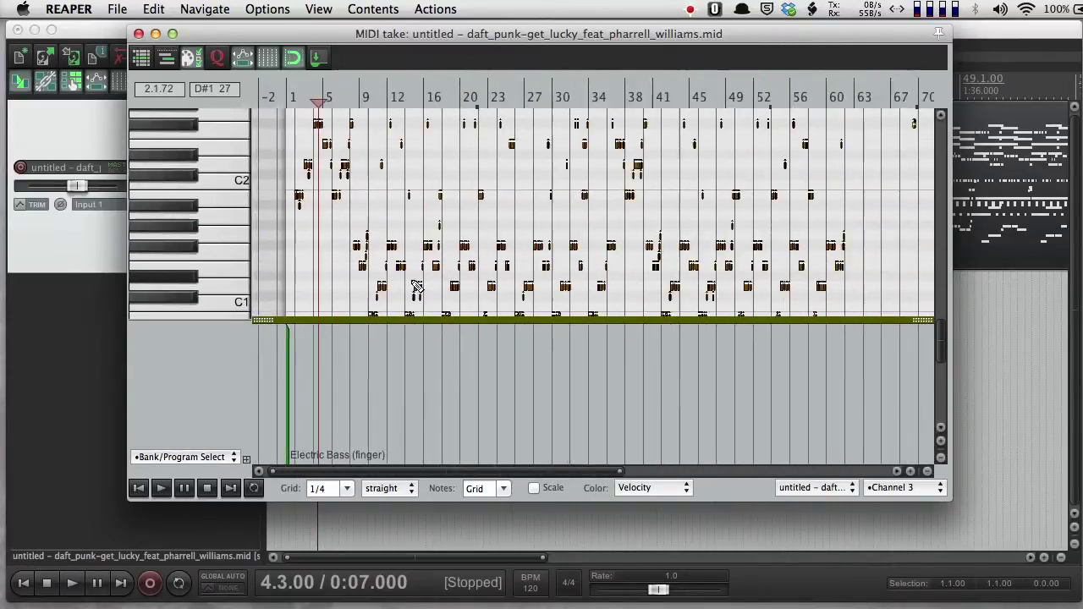
{"action": "scroll", "coordinate": [169, 249], "scroll_direction": "down", "scroll_amount": 3}
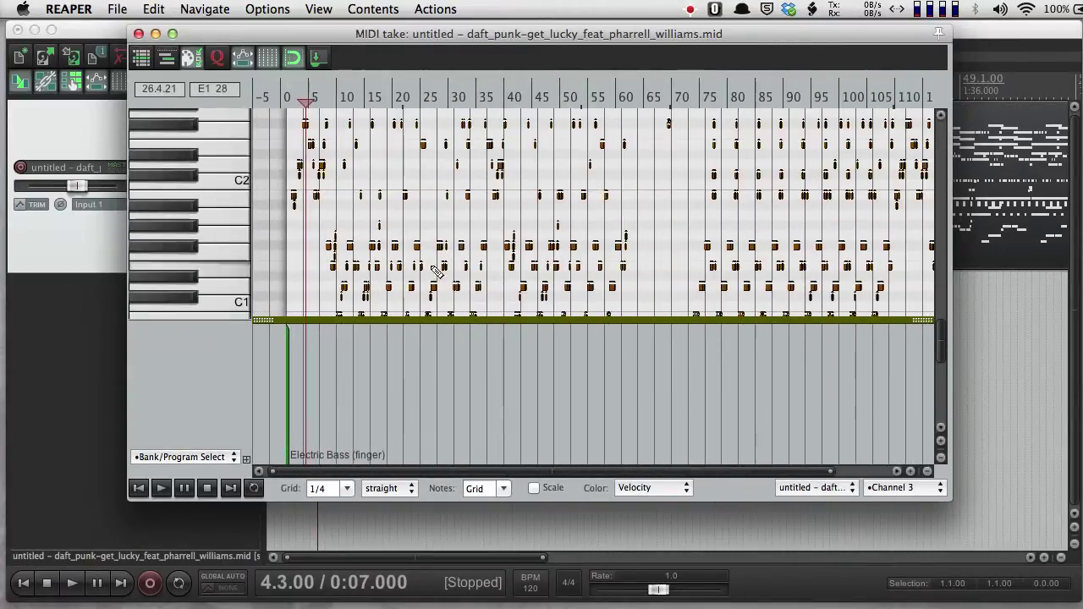
{"action": "left_click_drag", "start_coordinate": [262, 322], "coordinate": [274, 484]}
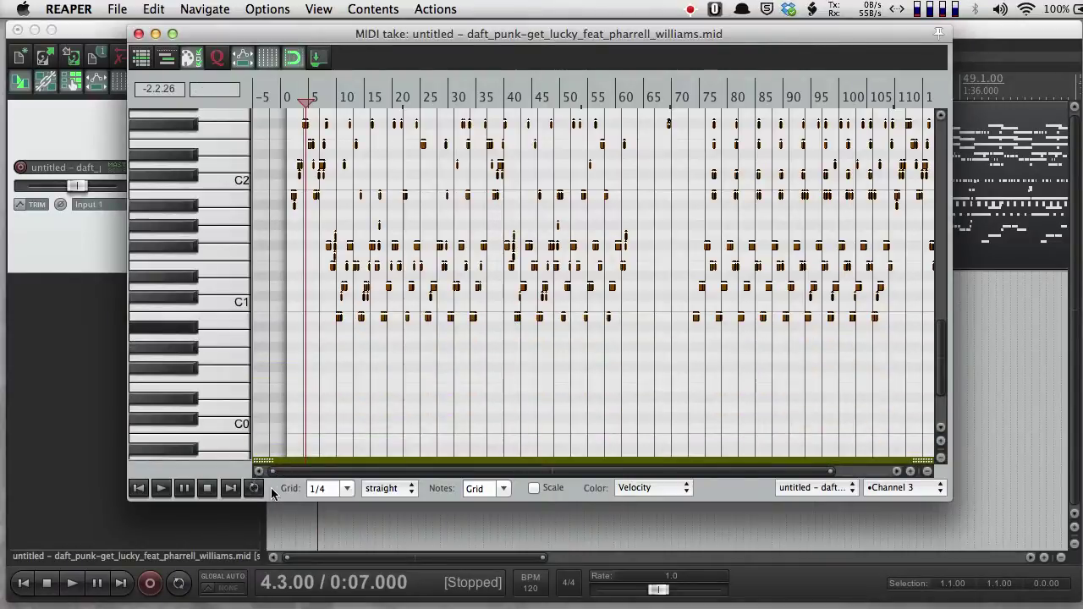
{"action": "scroll", "coordinate": [383, 381], "scroll_direction": "down", "scroll_amount": 3}
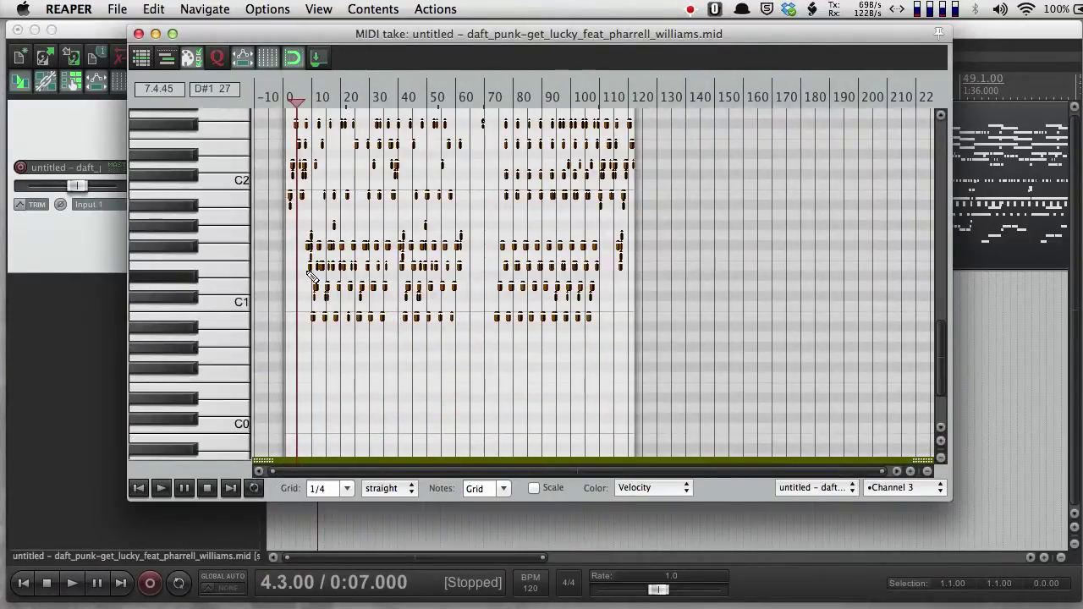
{"action": "left_click", "coordinate": [674, 419]}
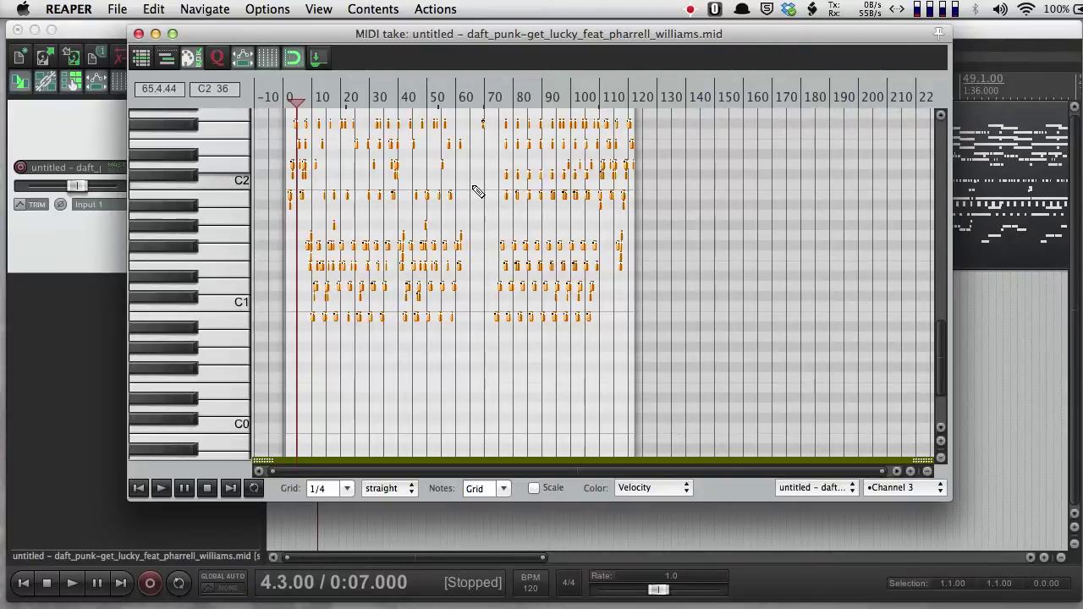
{"action": "key", "text": "Delete"}
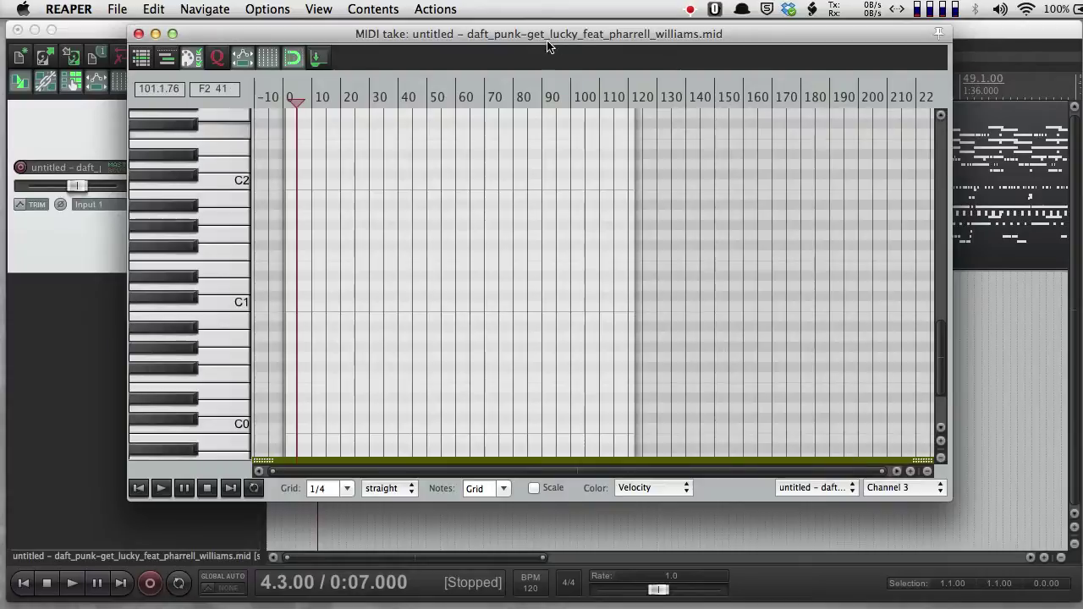
{"action": "left_click_drag", "start_coordinate": [544, 41], "coordinate": [1036, 309]}
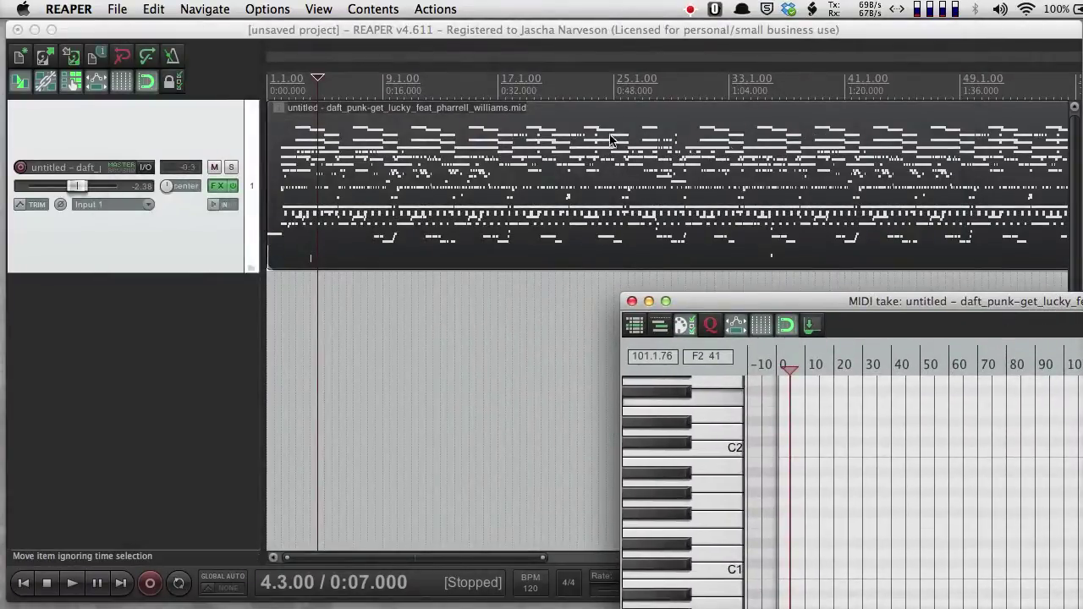
Play the channel 2 notes from the song start, then close the MIDI editor.
{"action": "left_click_drag", "start_coordinate": [890, 301], "coordinate": [359, 38]}
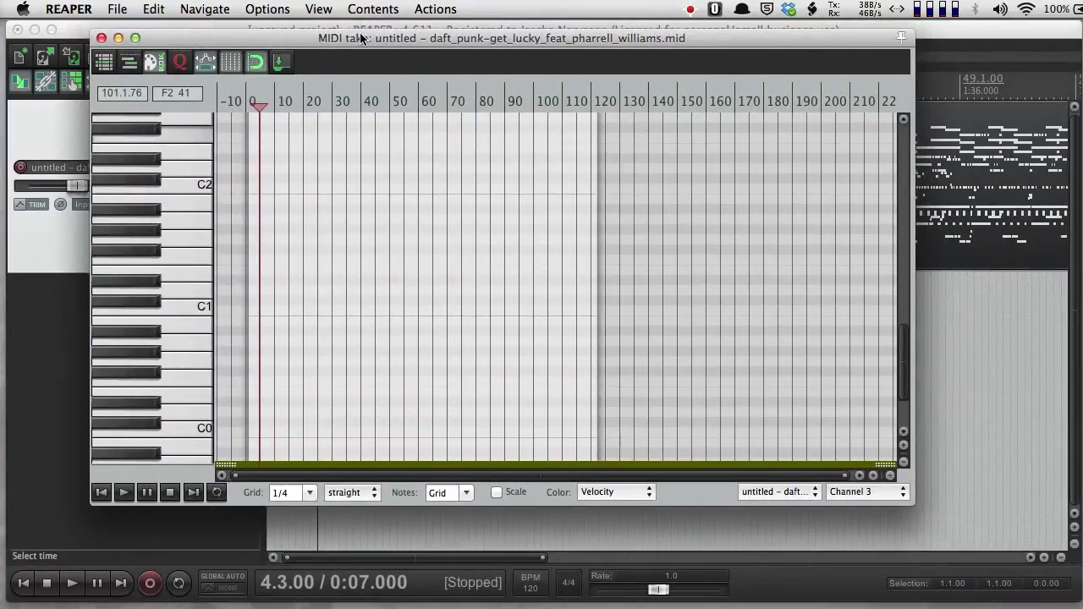
{"action": "left_click", "coordinate": [101, 492]}
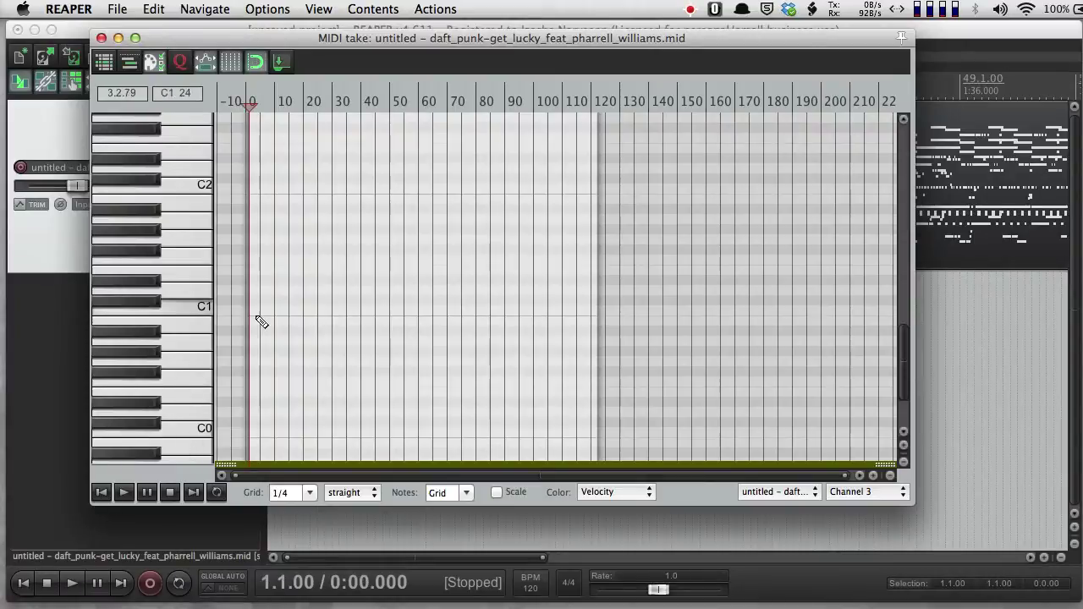
{"action": "key", "text": "space"}
{"action": "left_click", "coordinate": [854, 492]}
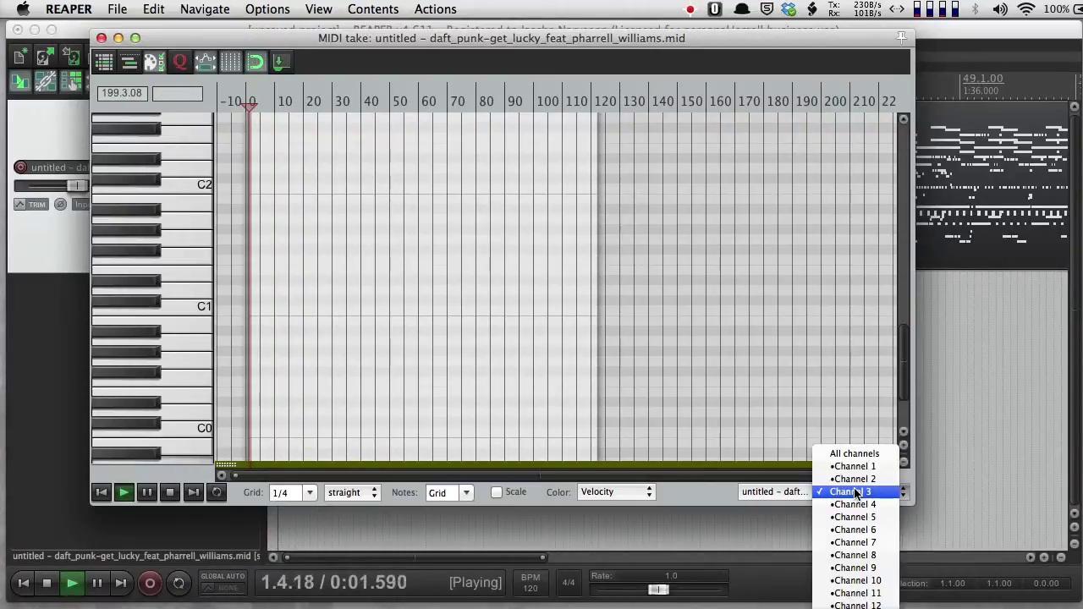
{"action": "left_click", "coordinate": [855, 480]}
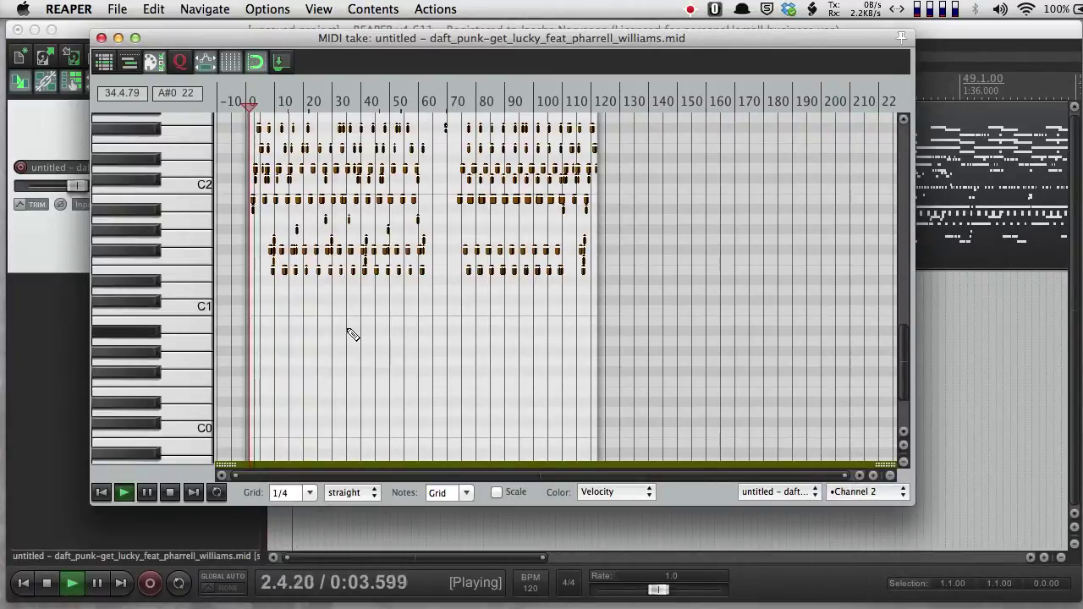
{"action": "scroll", "coordinate": [280, 267], "scroll_direction": "up", "scroll_amount": 6}
{"action": "scroll", "coordinate": [280, 267], "scroll_direction": "up", "scroll_amount": 2}
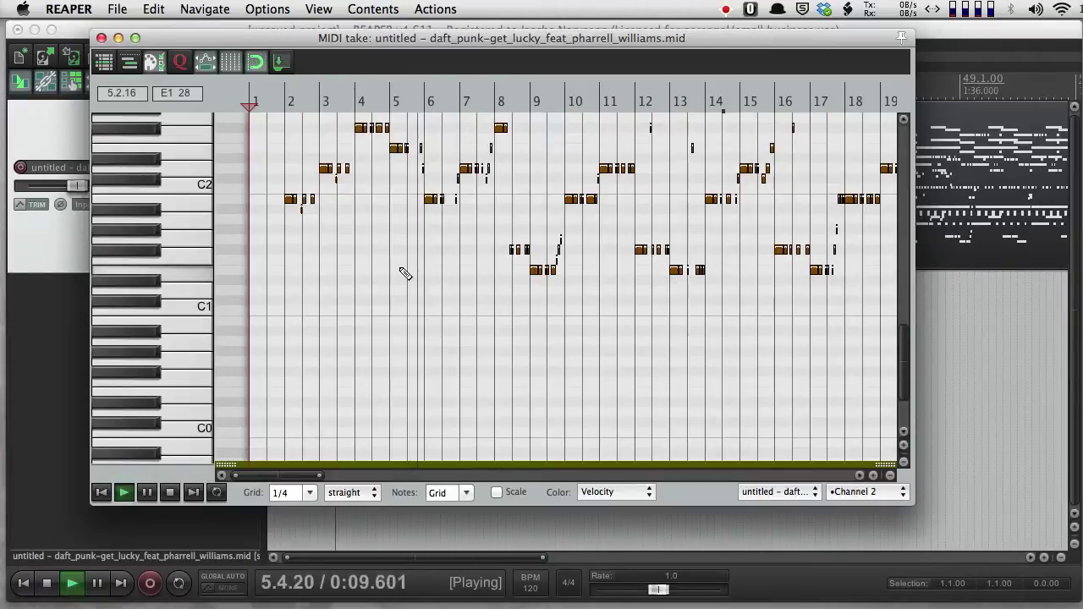
{"action": "key", "text": "space"}
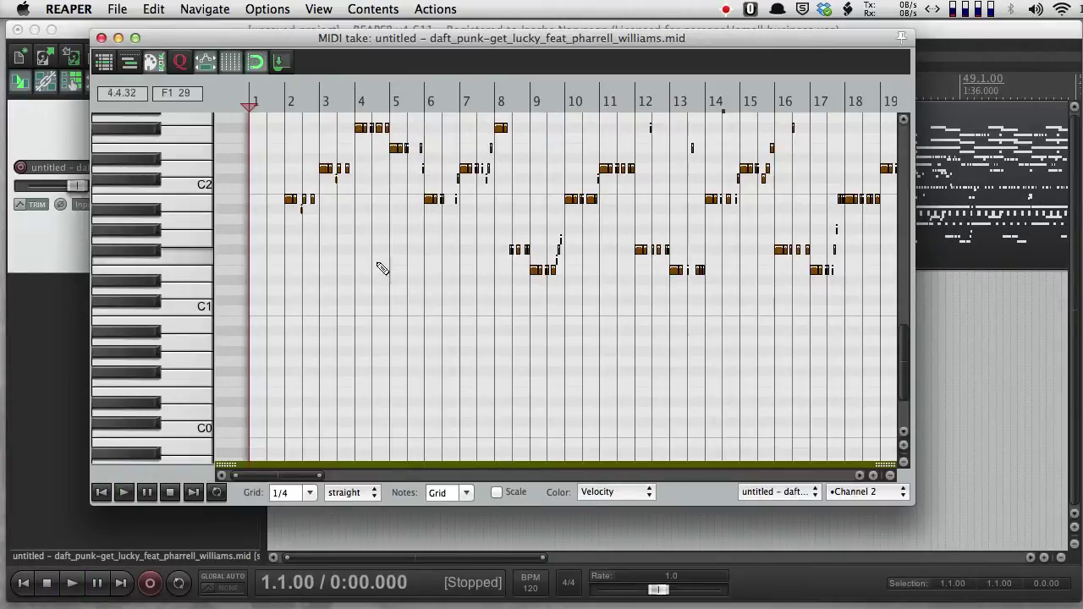
{"action": "left_click", "coordinate": [101, 38]}
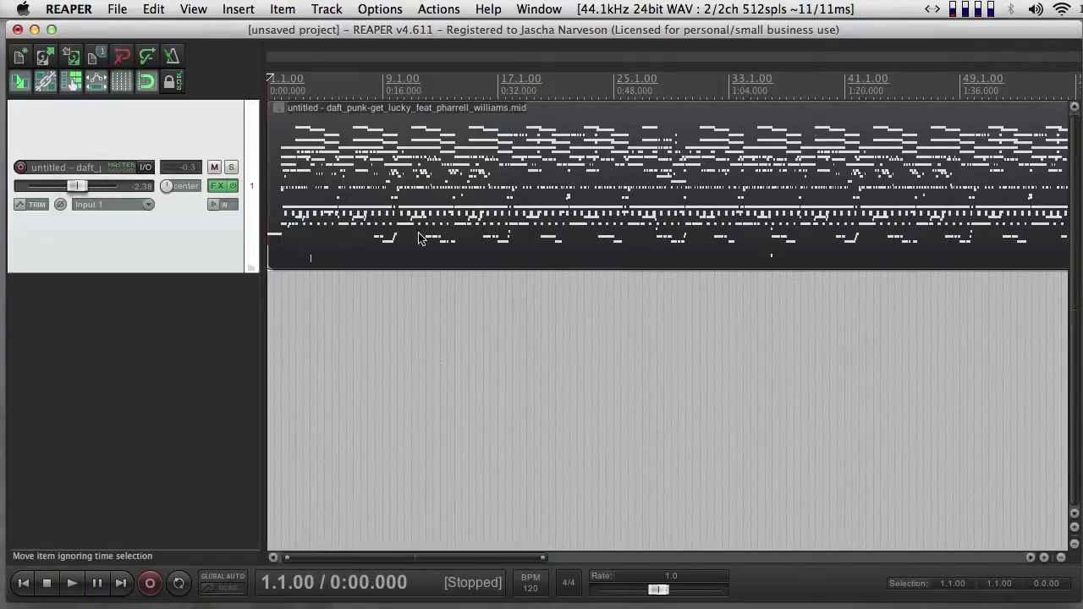
Replace the old item with a new empty MIDI item spanning bars 1 to 13.
{"action": "left_click", "coordinate": [449, 212]}
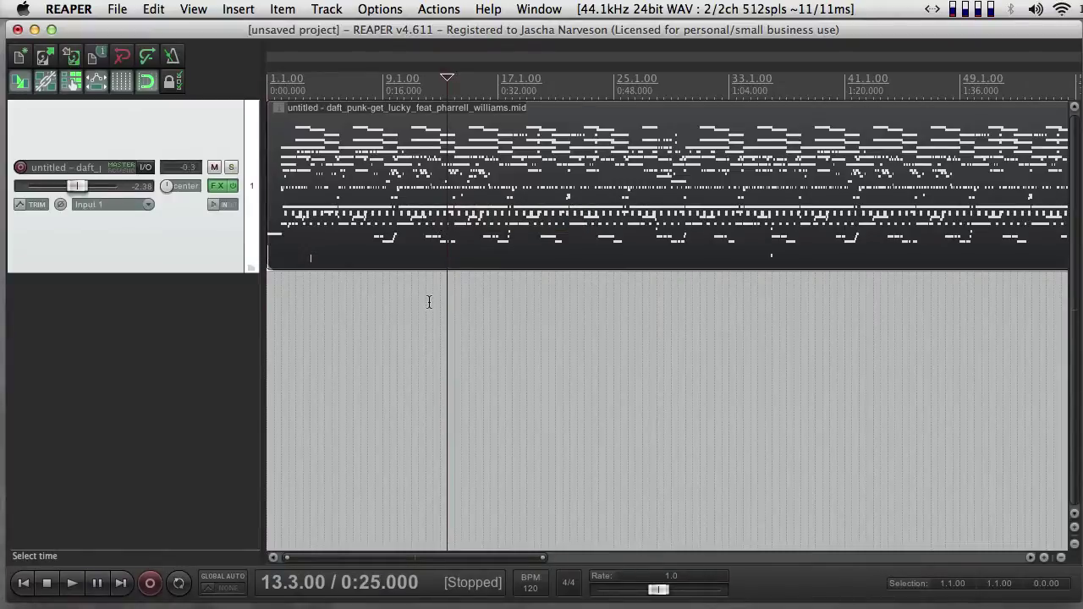
{"action": "key", "text": "Delete"}
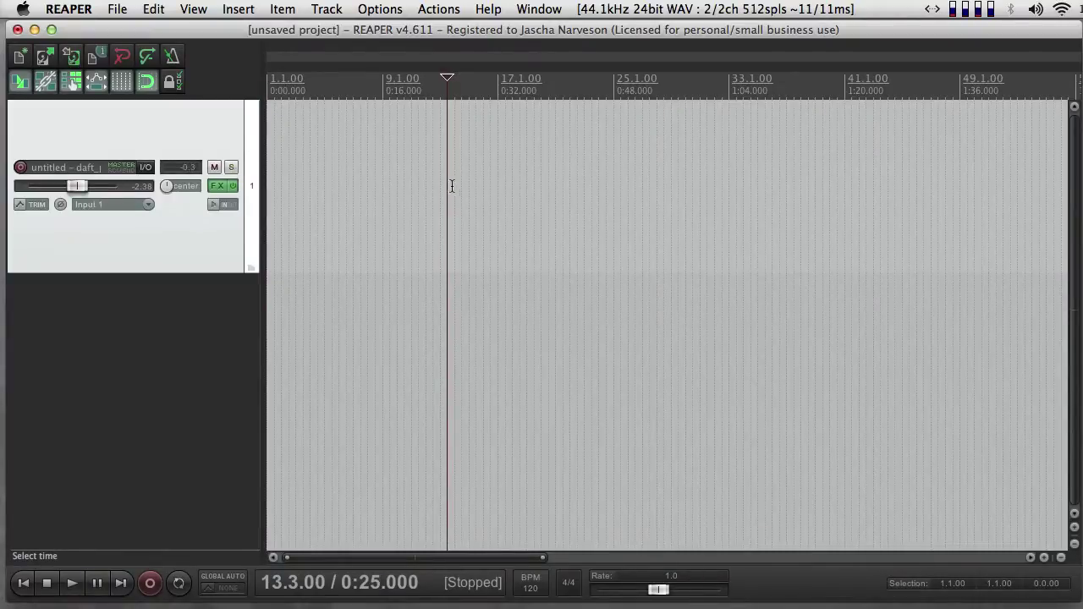
{"action": "left_click_drag", "start_coordinate": [442, 185], "coordinate": [261, 164]}
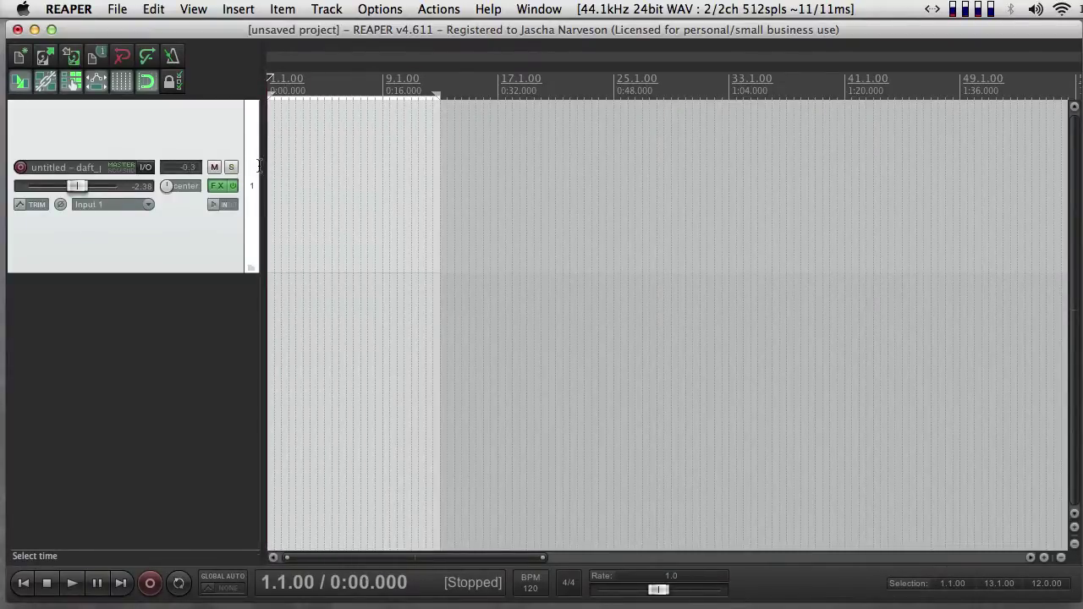
{"action": "left_click", "coordinate": [238, 11]}
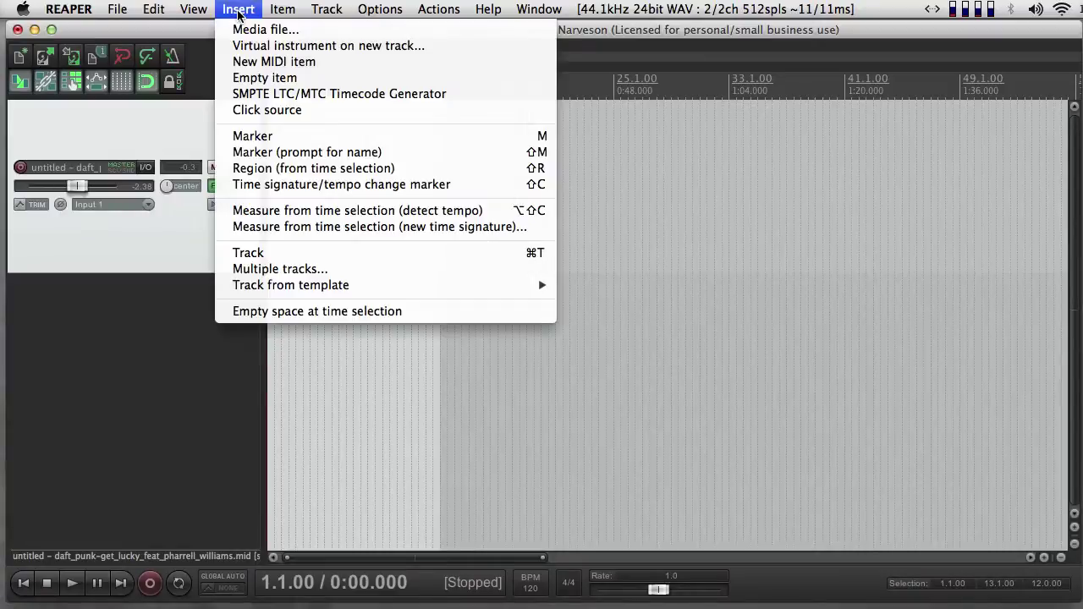
{"action": "left_click", "coordinate": [260, 62]}
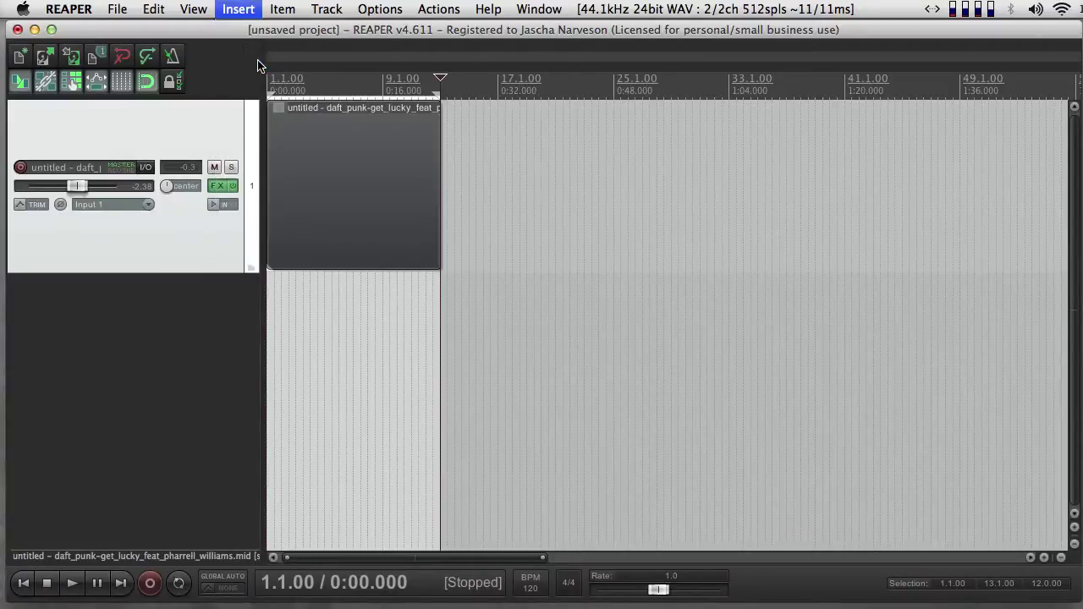
Open the new MIDI item in the editor and close it, twice, checking its context menu between.
{"action": "double_click", "coordinate": [308, 212]}
{"action": "left_click_drag", "start_coordinate": [271, 40], "coordinate": [389, 41]}
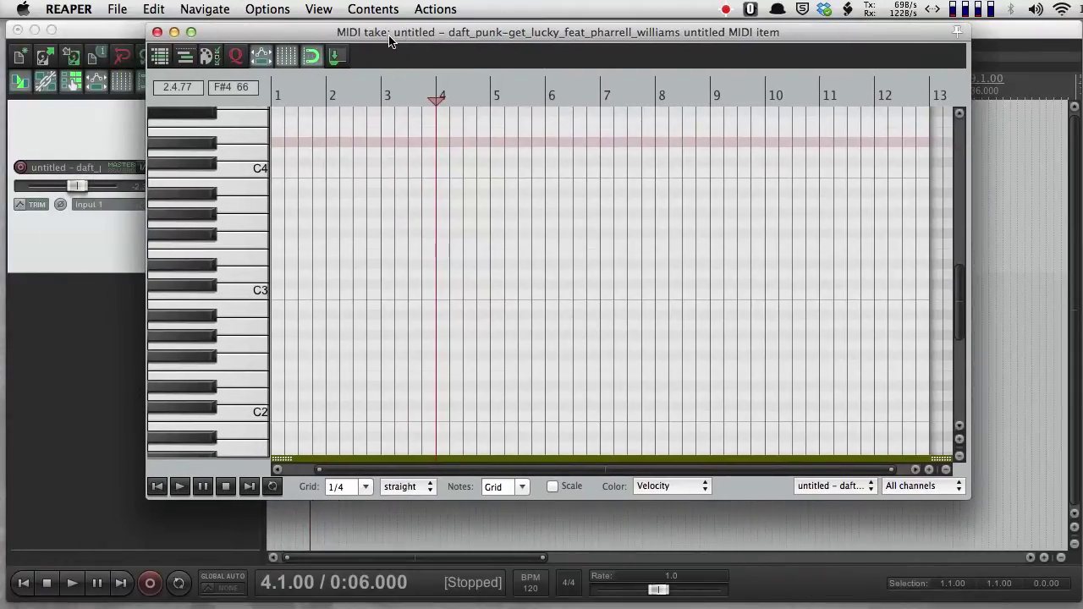
{"action": "left_click", "coordinate": [157, 32]}
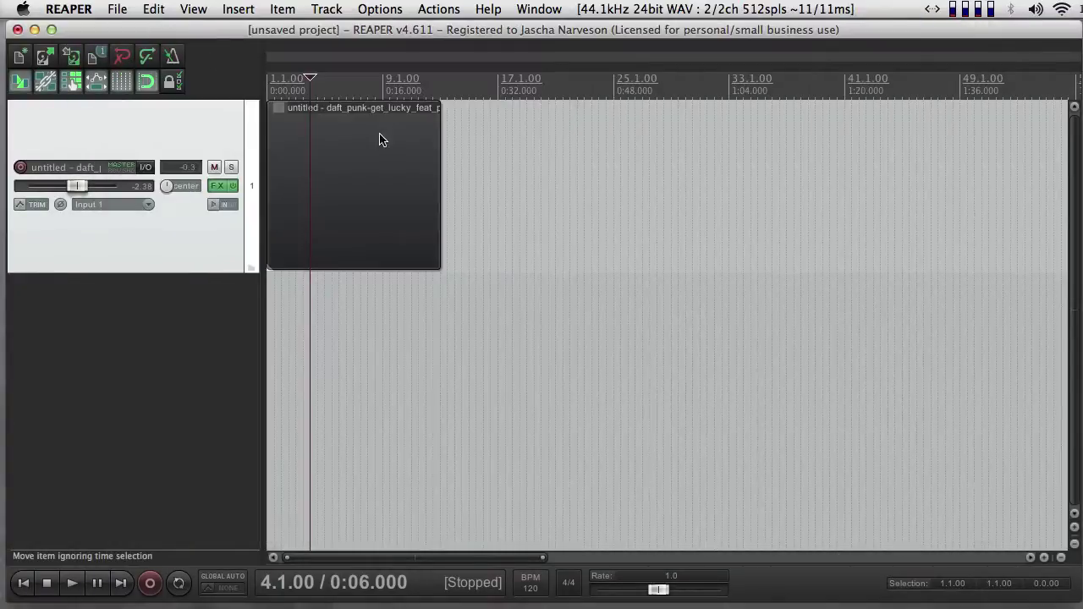
{"action": "right_click", "coordinate": [300, 138]}
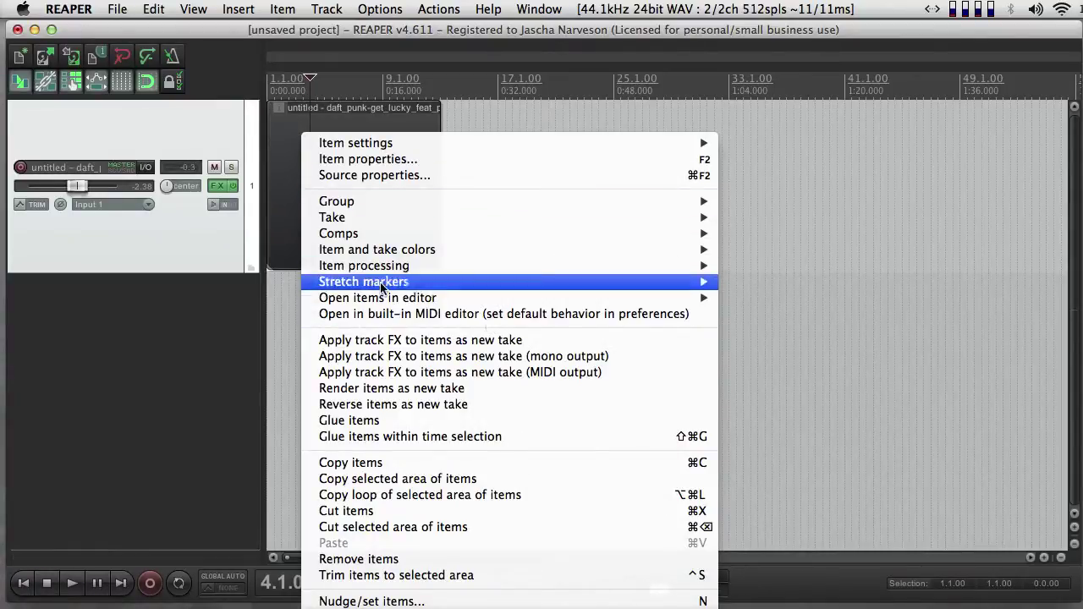
{"action": "left_click", "coordinate": [282, 218]}
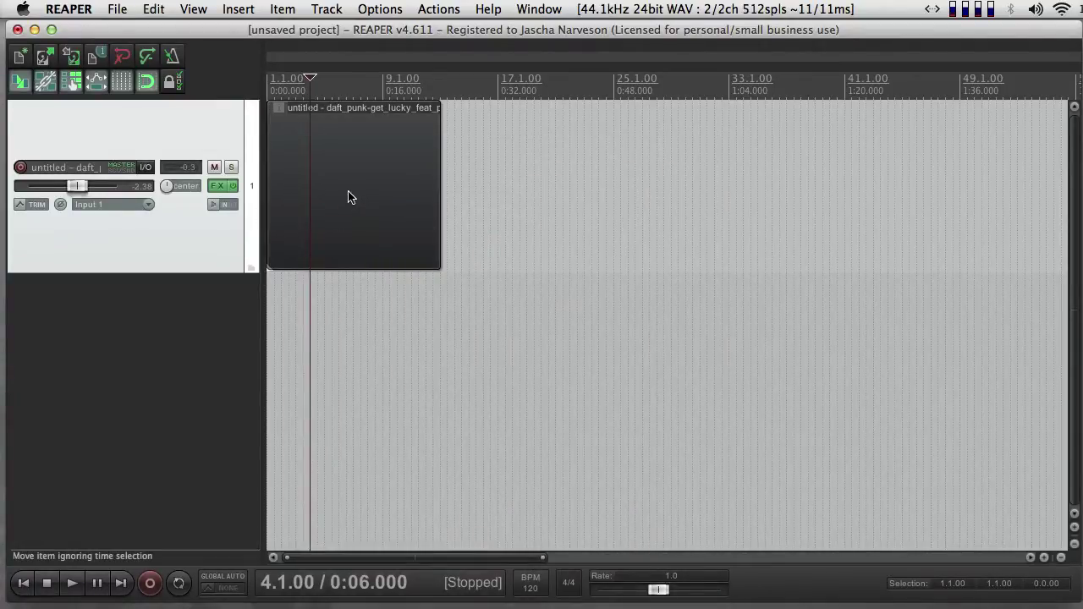
{"action": "double_click", "coordinate": [349, 196]}
{"action": "left_click", "coordinate": [157, 32]}
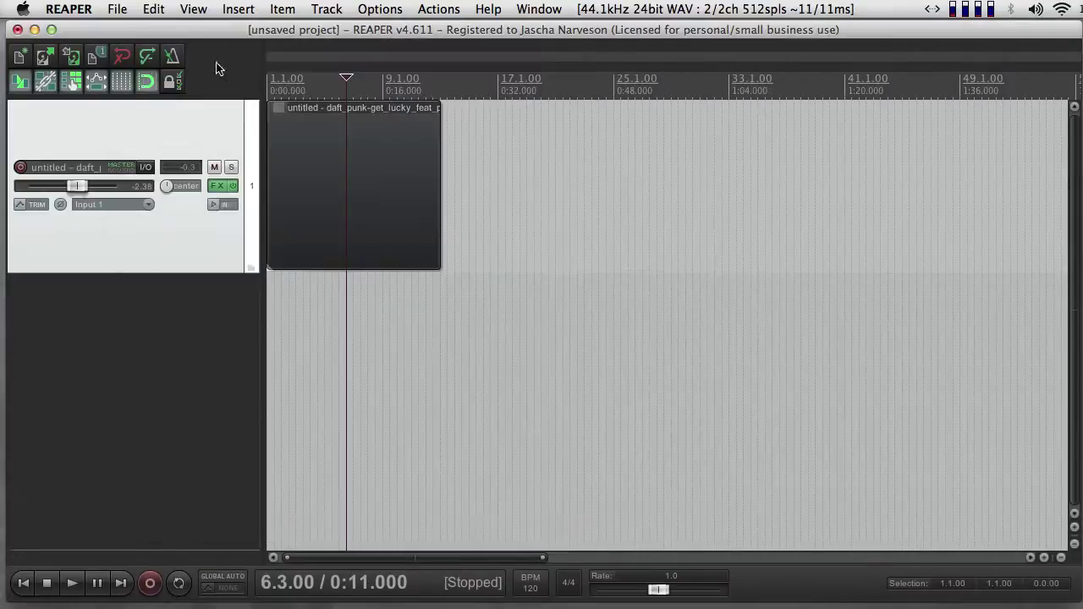
Go to the Media item double click settings under Preferences > Mouse Modifiers.
{"action": "left_click", "coordinate": [49, 8]}
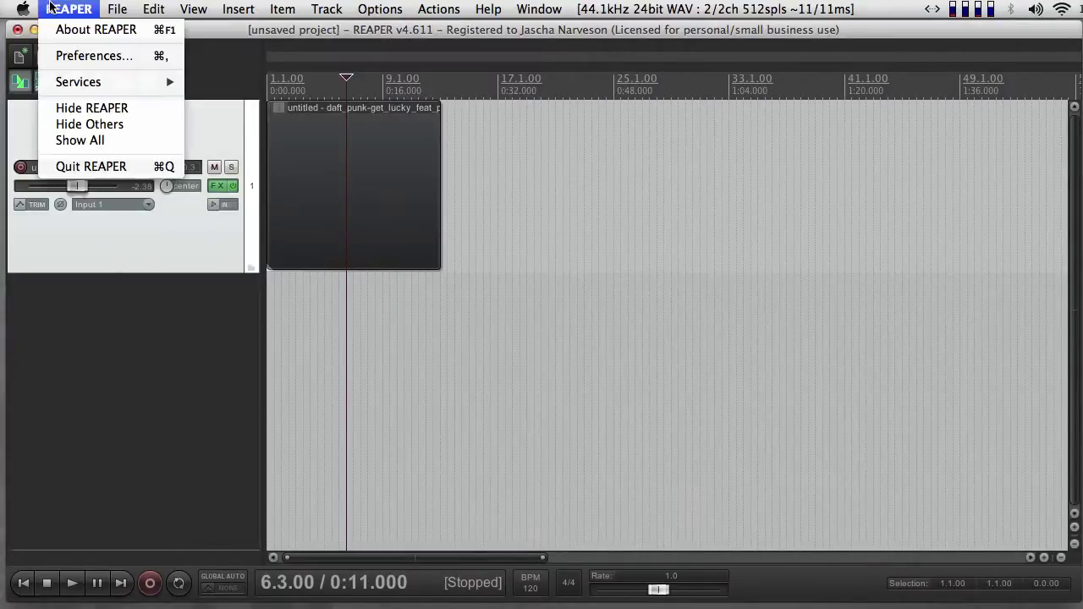
{"action": "left_click", "coordinate": [64, 55]}
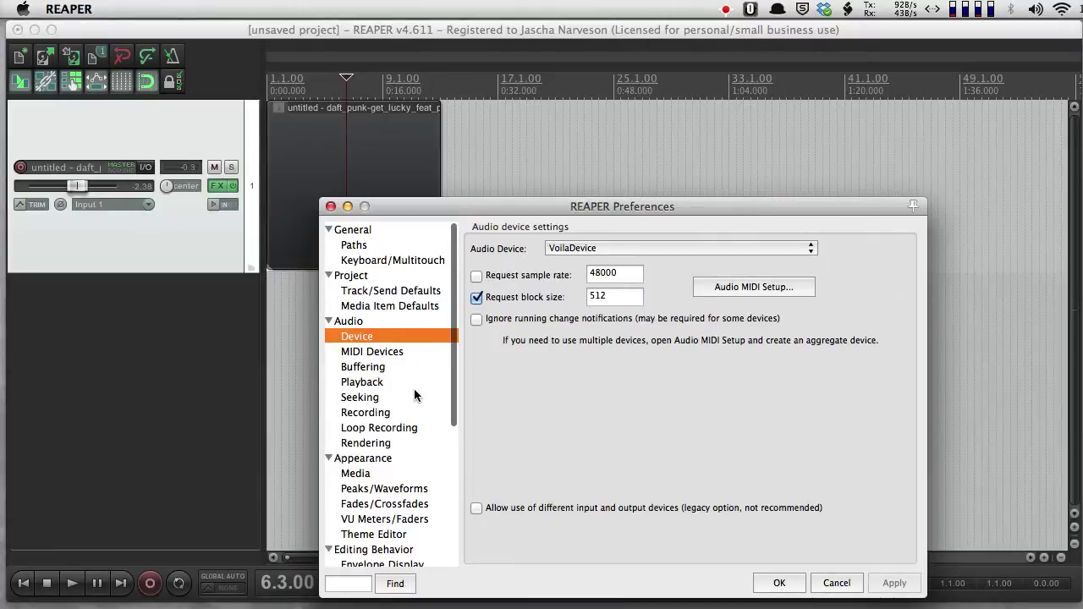
{"action": "scroll", "coordinate": [414, 395], "scroll_direction": "down", "scroll_amount": 5}
{"action": "left_click", "coordinate": [392, 382]}
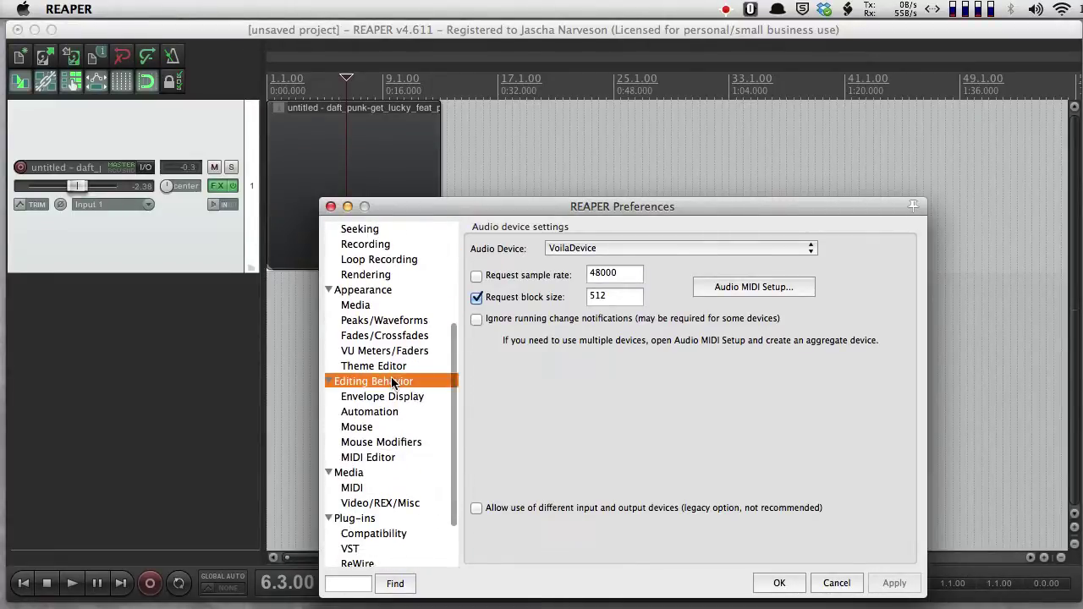
{"action": "left_click", "coordinate": [363, 445]}
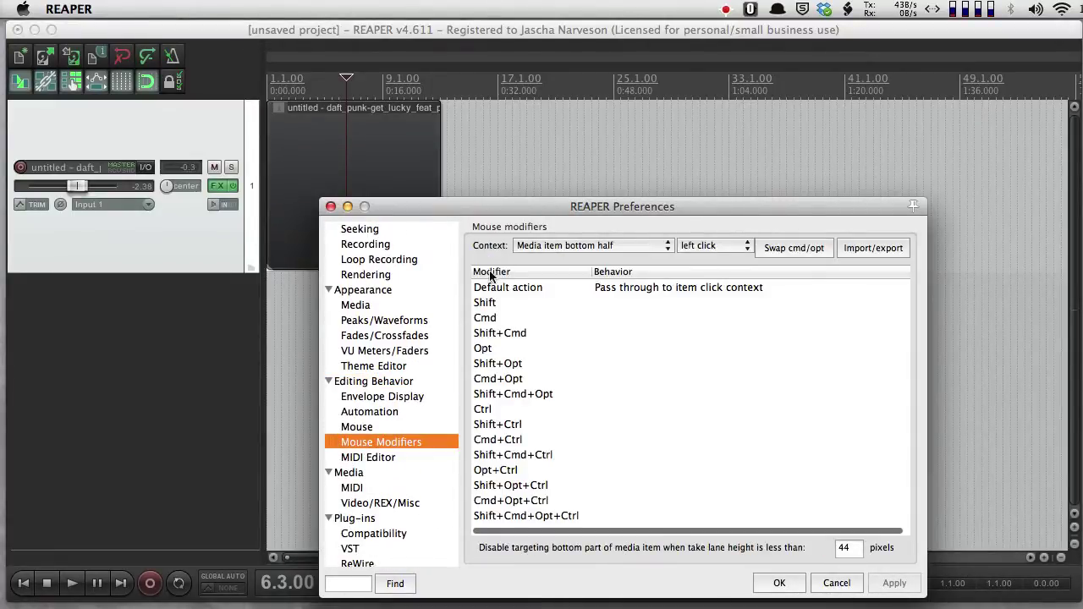
{"action": "left_click", "coordinate": [579, 247]}
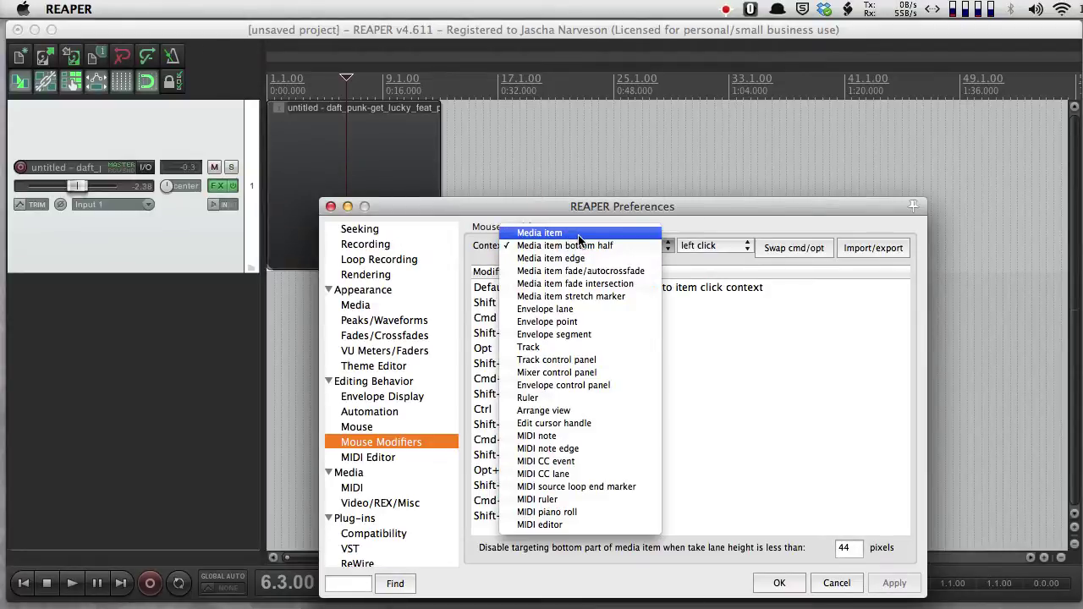
{"action": "left_click", "coordinate": [579, 233]}
{"action": "left_click", "coordinate": [716, 246]}
{"action": "left_click", "coordinate": [714, 273]}
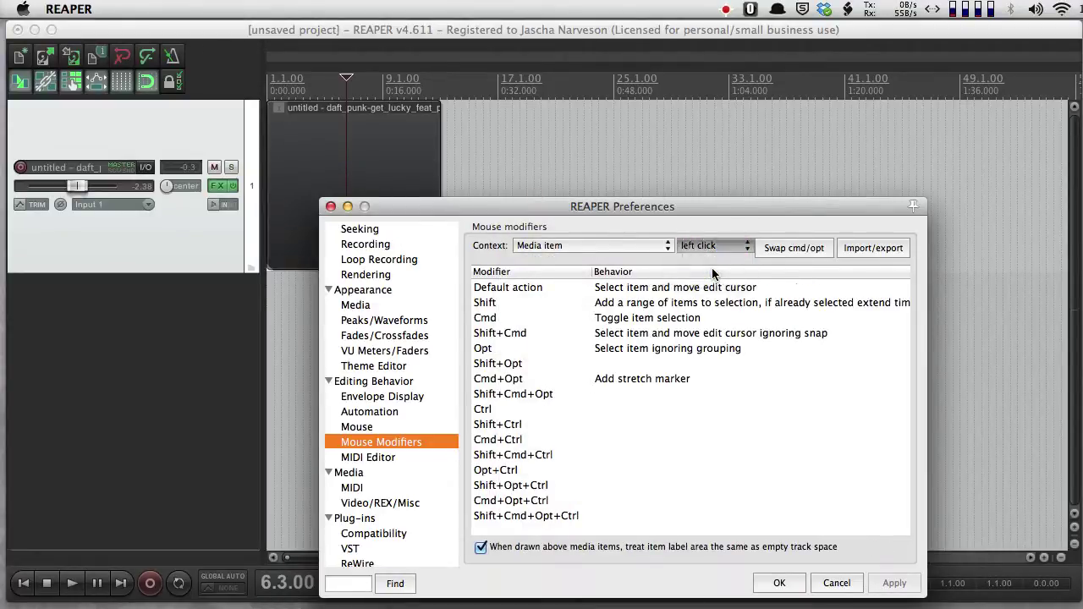
Set the default double-click action to Set time selection, apply, and test it on the item.
{"action": "left_click", "coordinate": [522, 288]}
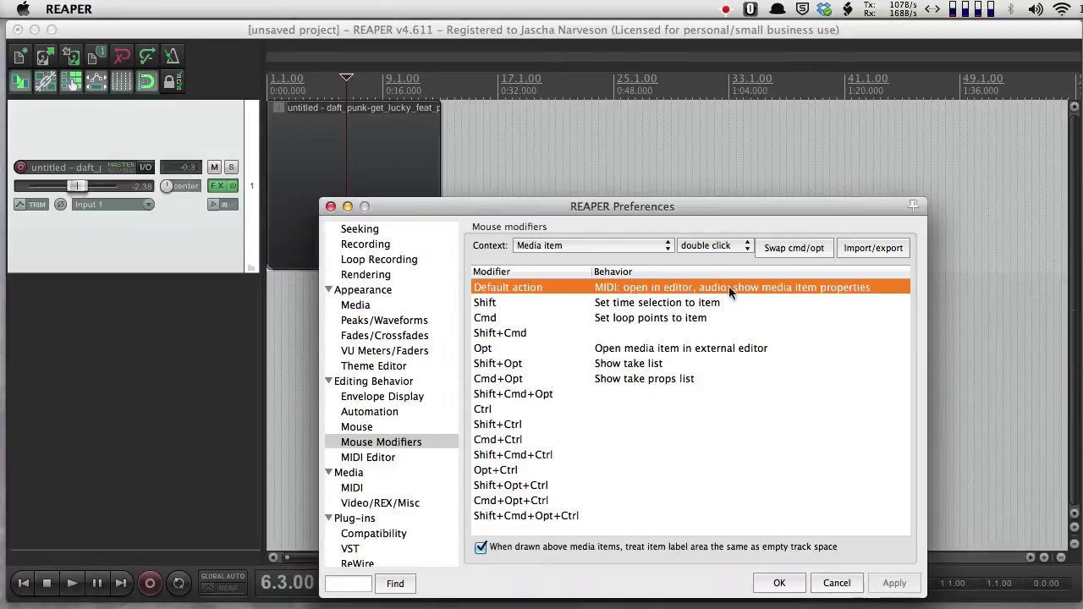
{"action": "left_click", "coordinate": [684, 287]}
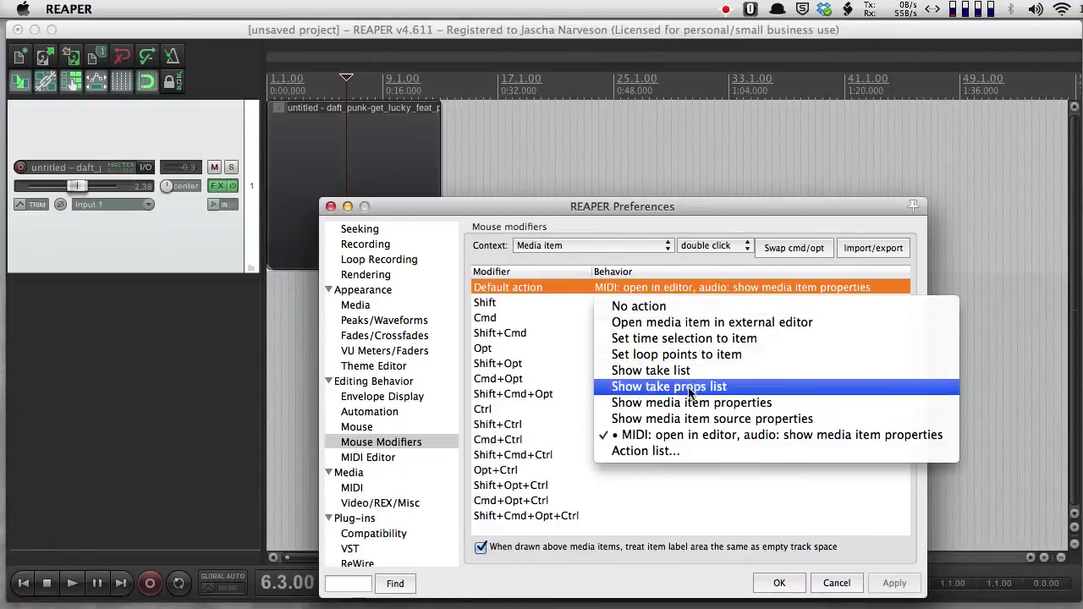
{"action": "left_click", "coordinate": [702, 341]}
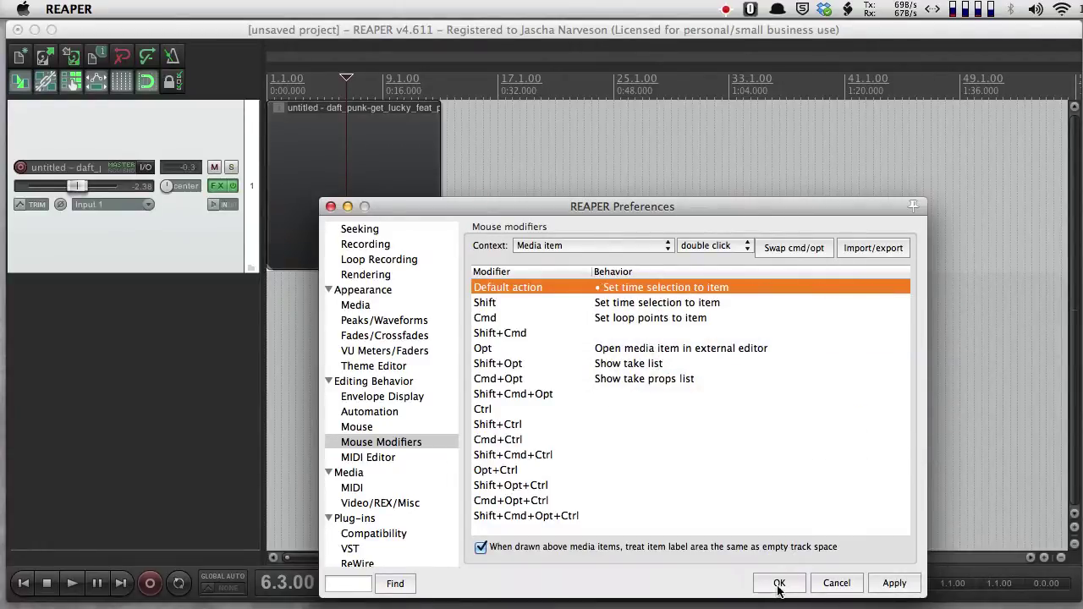
{"action": "left_click", "coordinate": [880, 583]}
{"action": "left_click", "coordinate": [799, 585]}
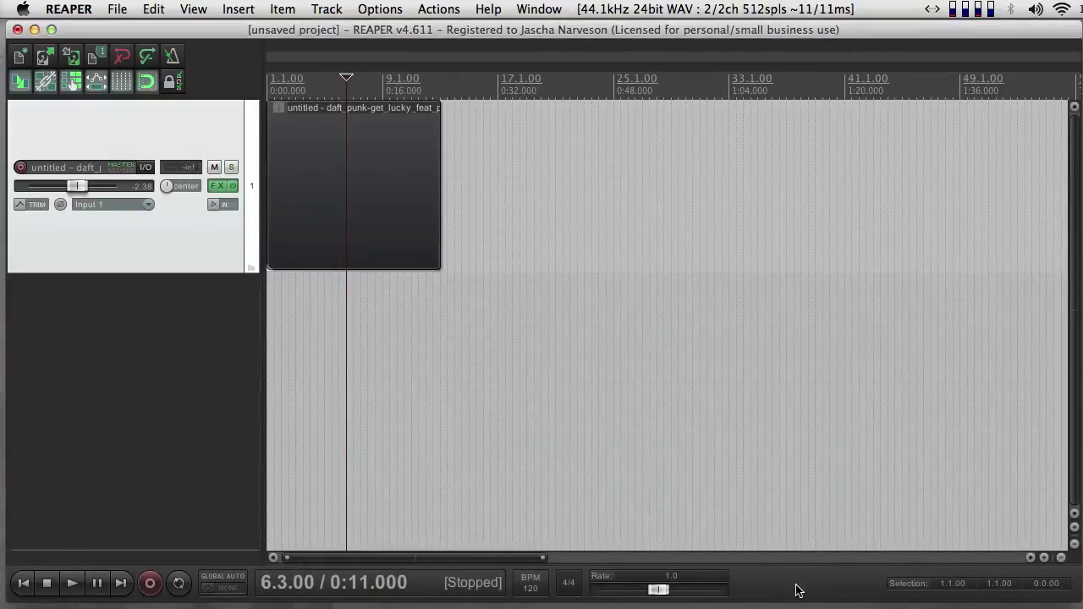
{"action": "double_click", "coordinate": [346, 177]}
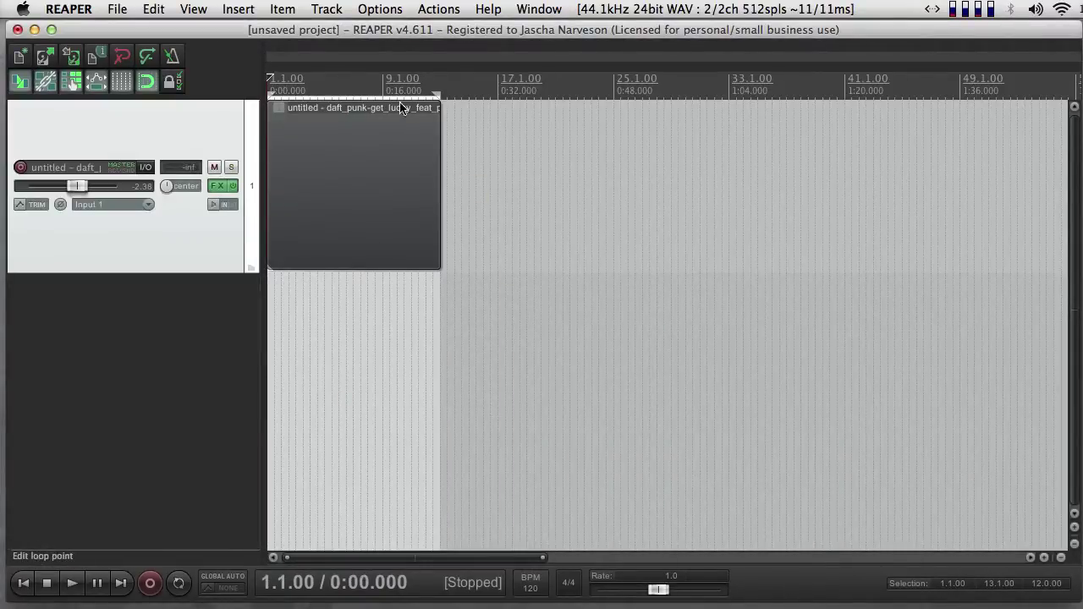
Restore the Media item double-click default to MIDI: open in editor and apply.
{"action": "left_click", "coordinate": [82, 8]}
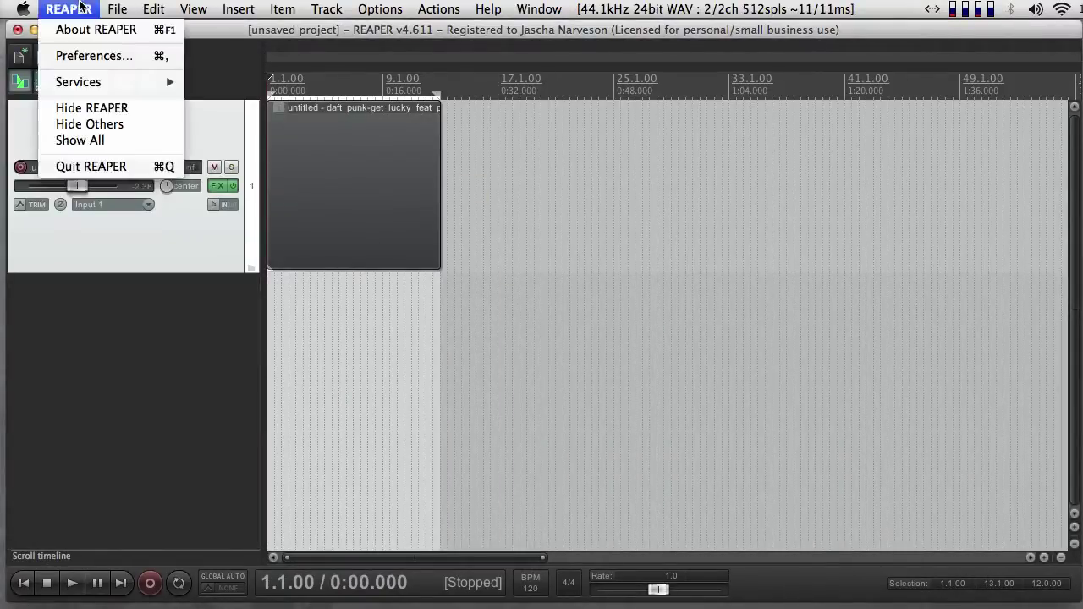
{"action": "left_click", "coordinate": [89, 57]}
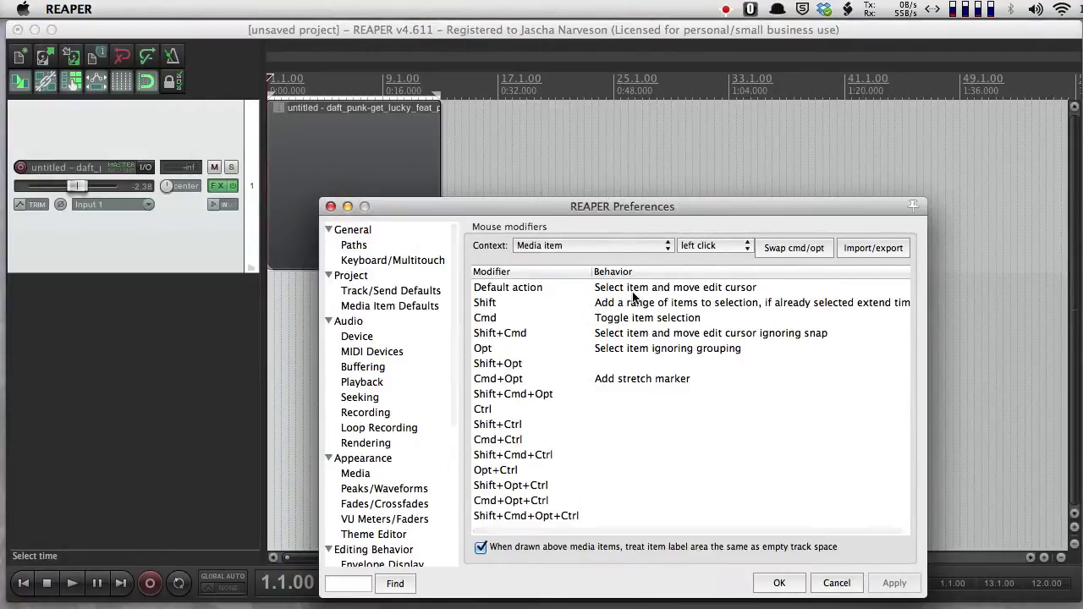
{"action": "left_click", "coordinate": [641, 291]}
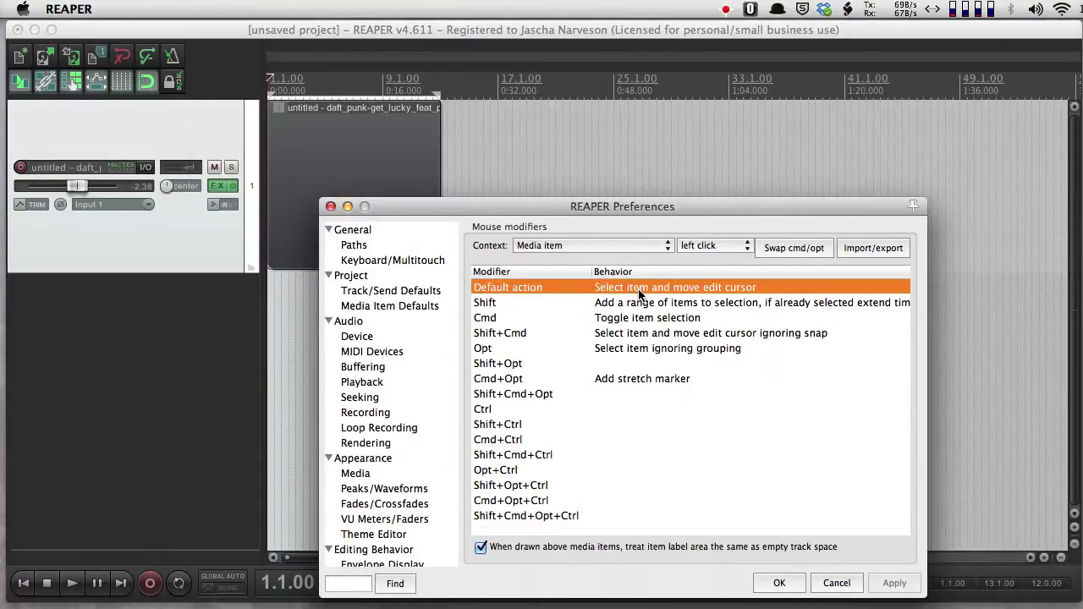
{"action": "left_click", "coordinate": [641, 291]}
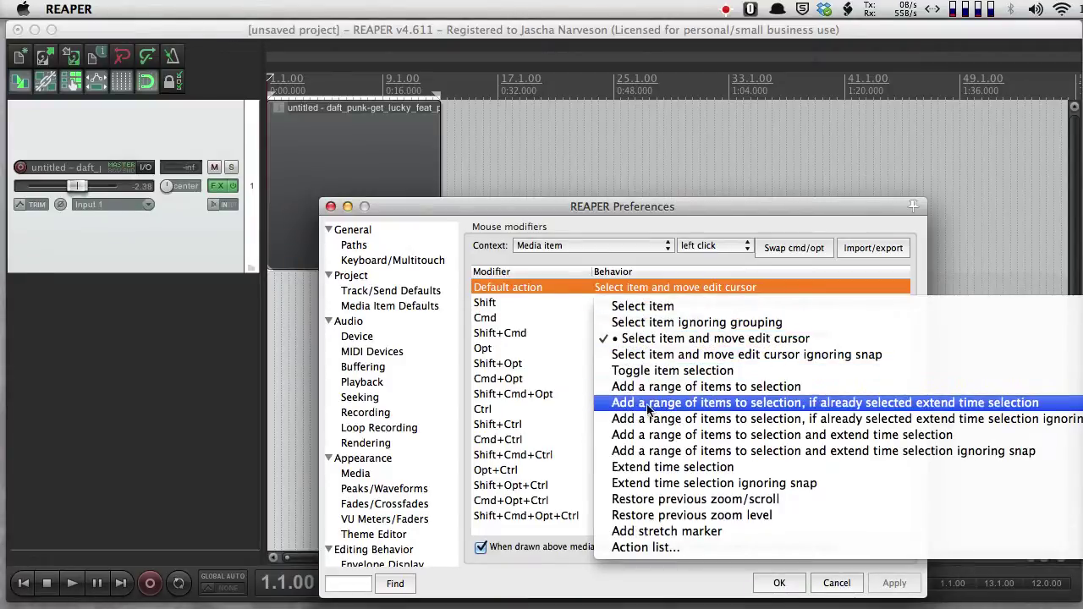
{"action": "left_click", "coordinate": [580, 267]}
{"action": "left_click", "coordinate": [687, 246]}
{"action": "left_click", "coordinate": [692, 272]}
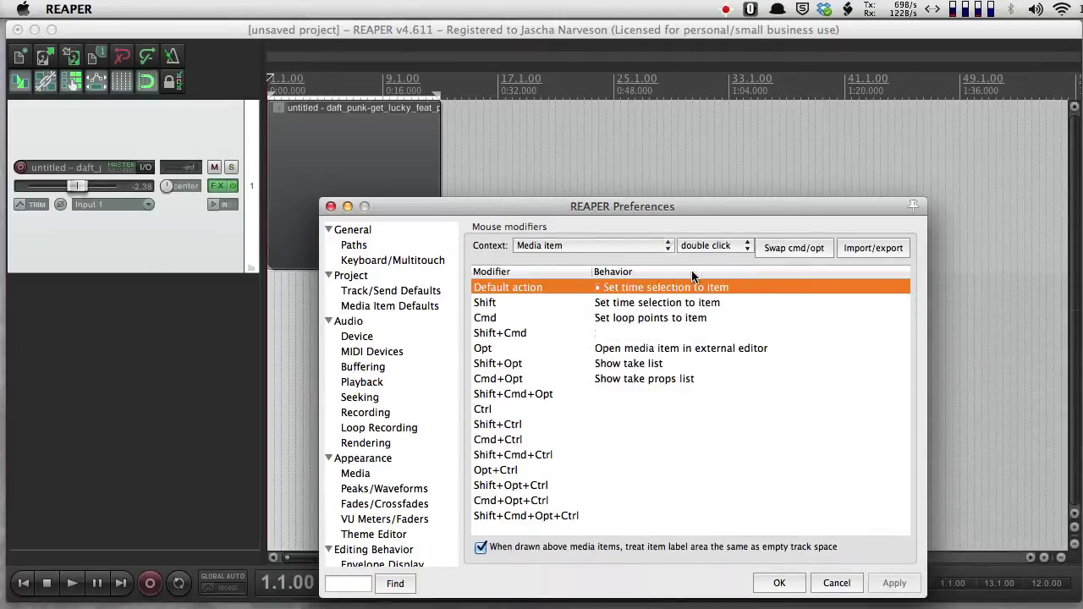
{"action": "left_click", "coordinate": [620, 291]}
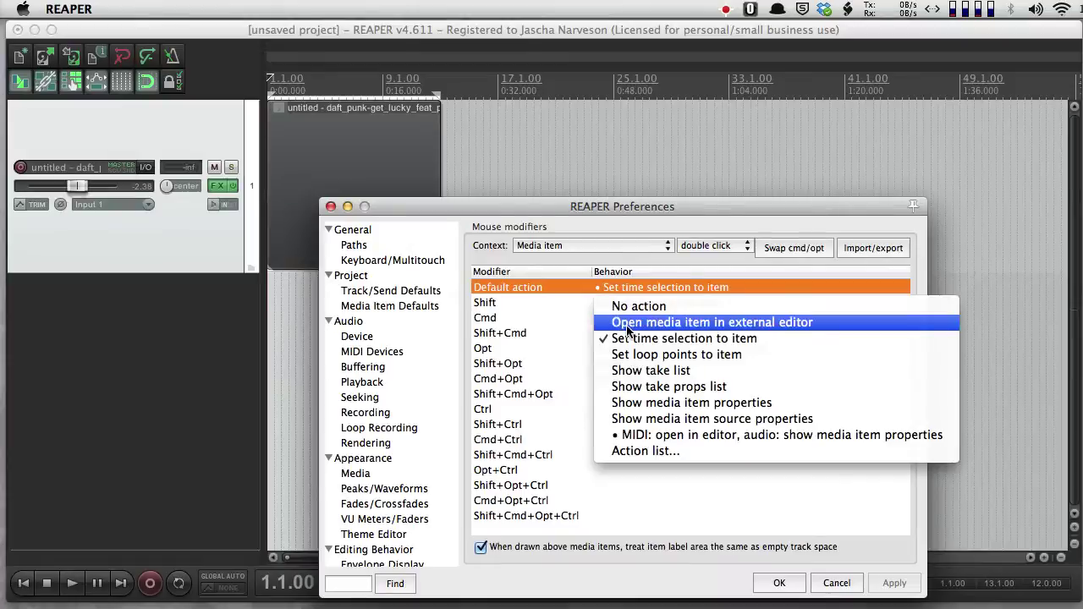
{"action": "left_click", "coordinate": [635, 435]}
{"action": "left_click", "coordinate": [888, 586]}
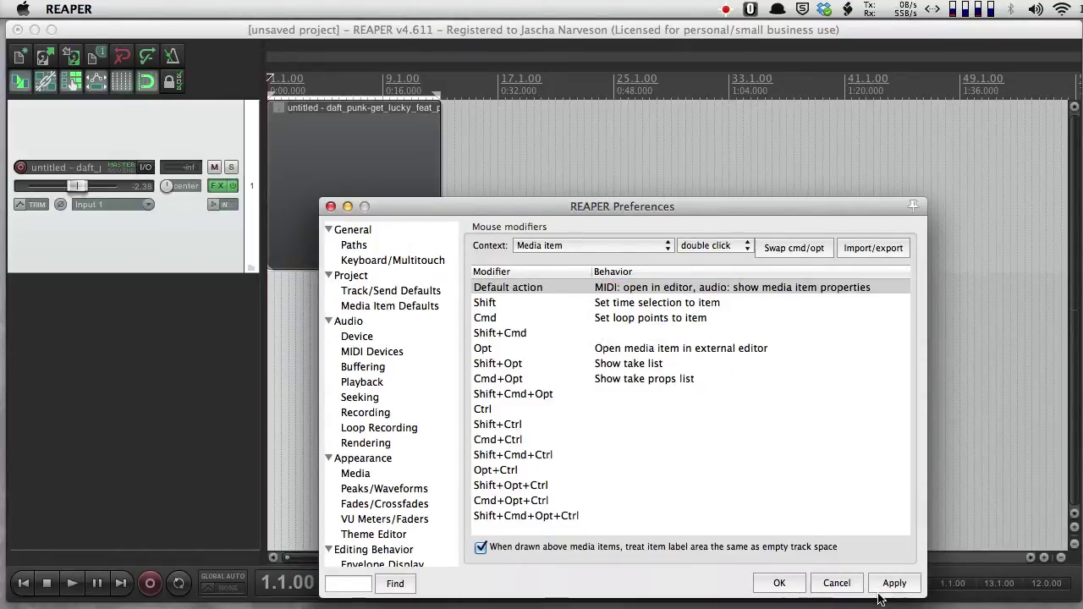
{"action": "left_click", "coordinate": [819, 588]}
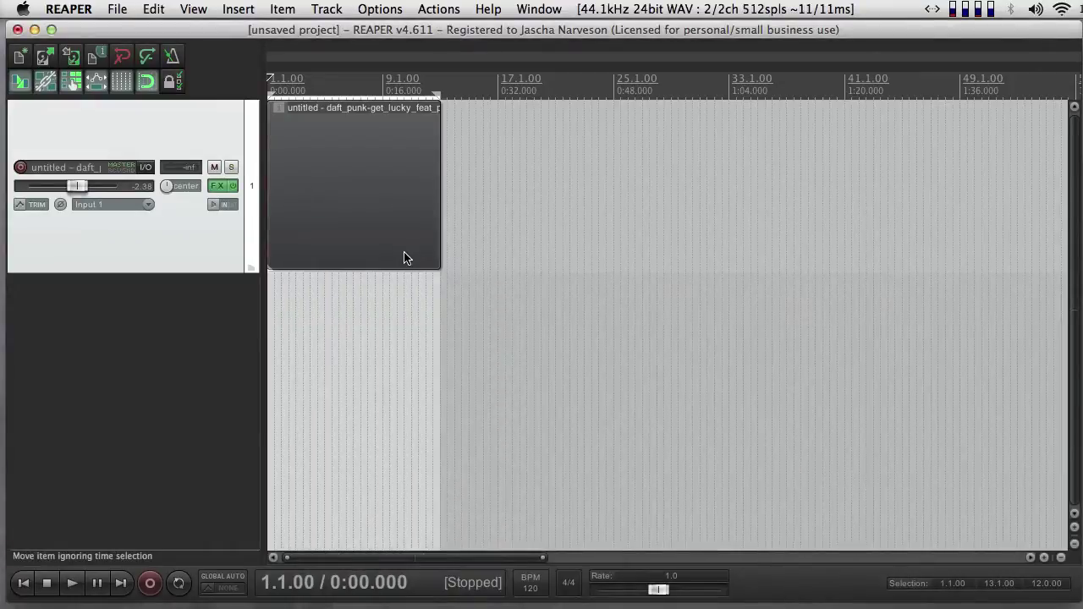
Open the MIDI item in the editor and set the grid to 1/8 notes.
{"action": "double_click", "coordinate": [348, 203]}
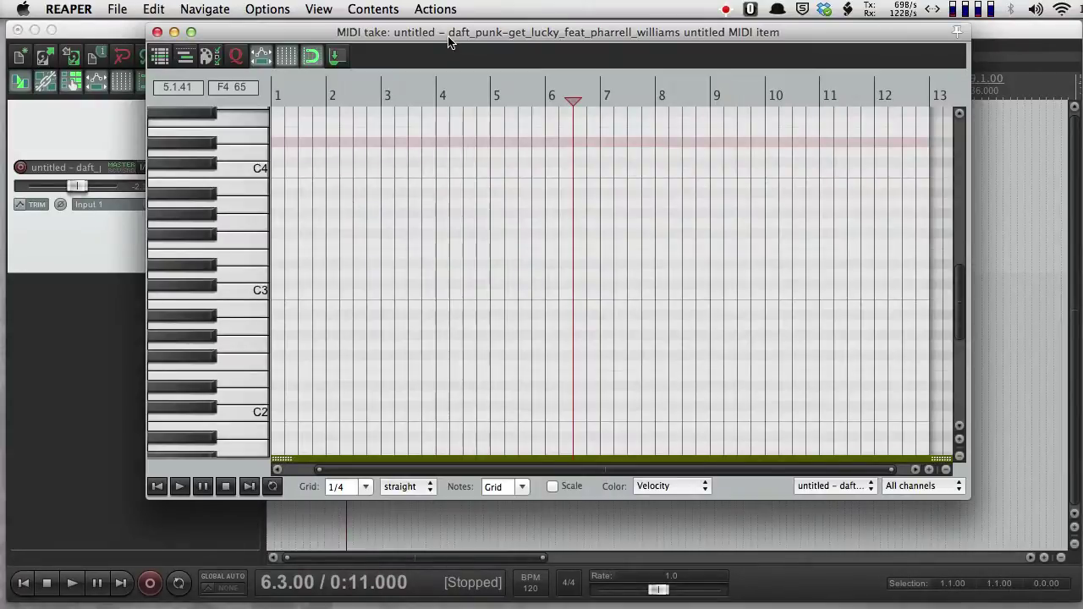
{"action": "left_click_drag", "start_coordinate": [449, 42], "coordinate": [409, 63]}
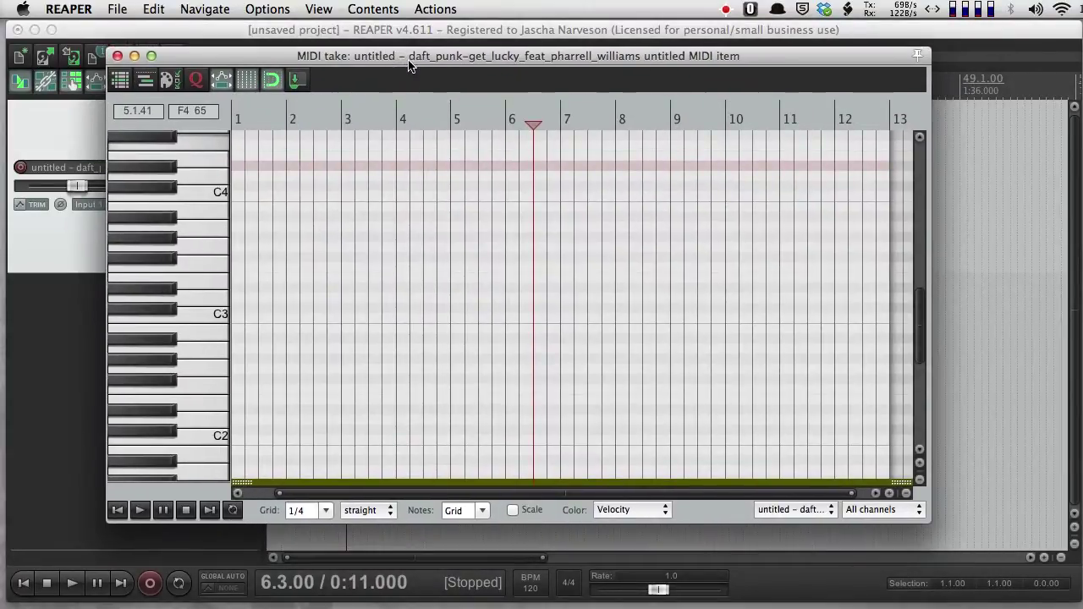
{"action": "left_click", "coordinate": [327, 513]}
{"action": "left_click", "coordinate": [301, 583]}
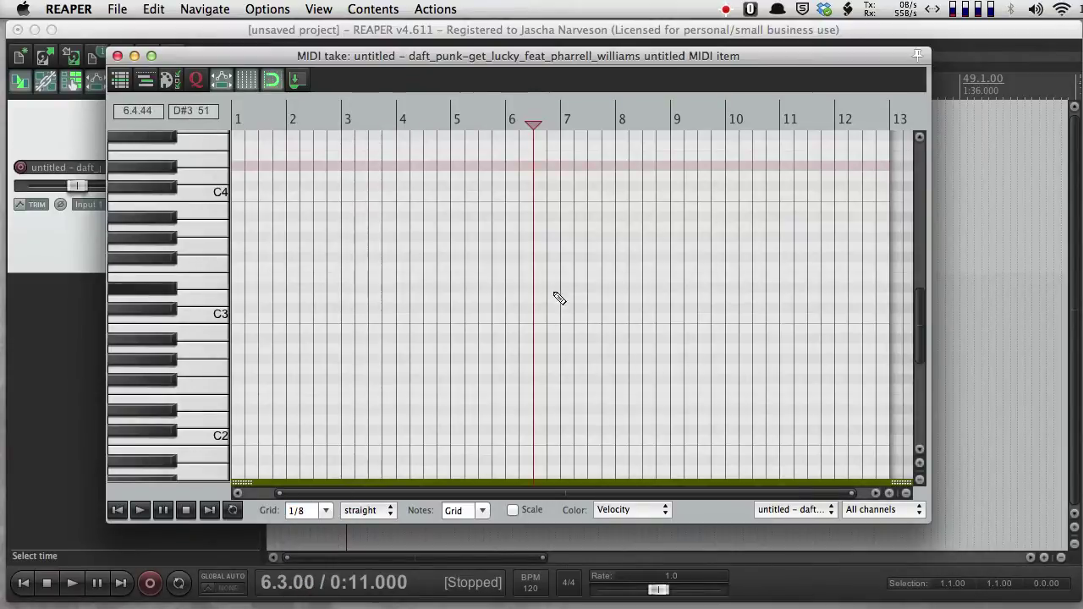
Draw the first eighth notes of the run, starting with C3 at bar 1.
{"action": "left_click", "coordinate": [240, 320]}
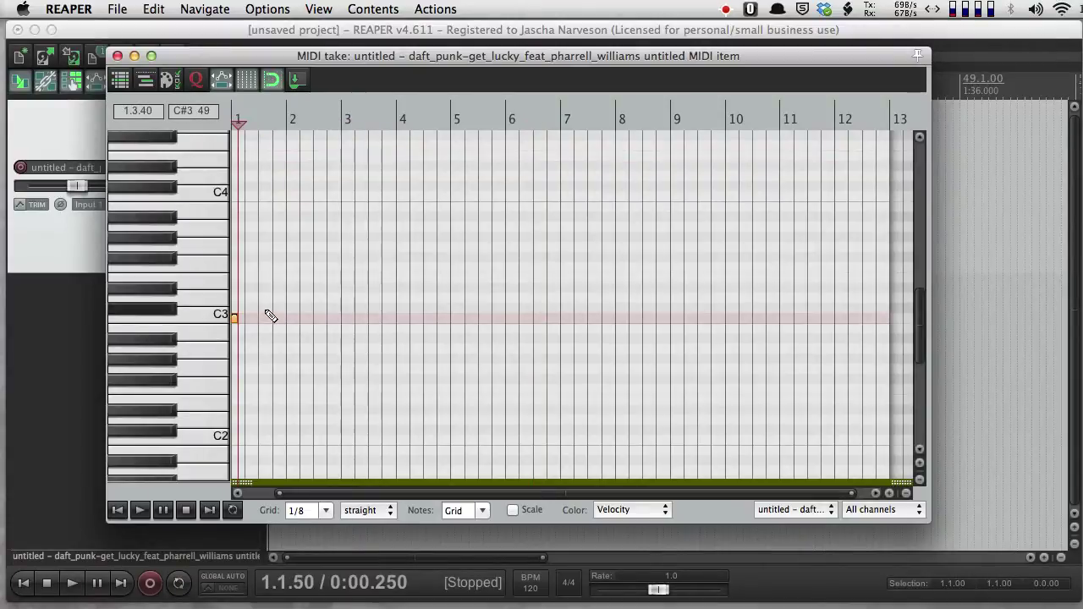
{"action": "left_click", "coordinate": [262, 308]}
{"action": "left_click", "coordinate": [295, 290]}
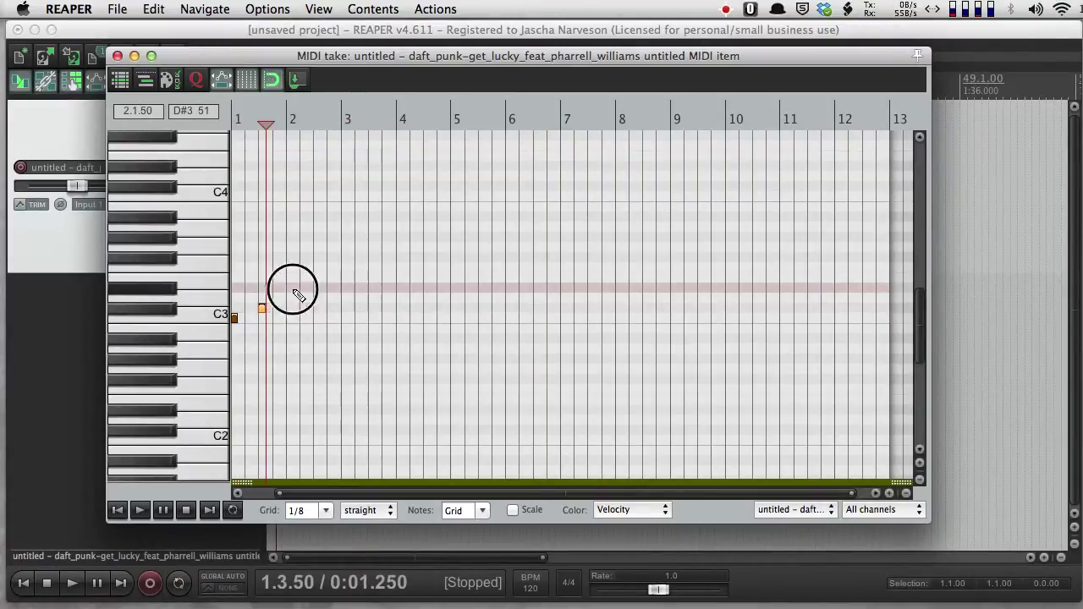
{"action": "scroll", "coordinate": [279, 237], "scroll_direction": "up", "scroll_amount": 2}
{"action": "scroll", "coordinate": [275, 235], "scroll_direction": "up", "scroll_amount": 2}
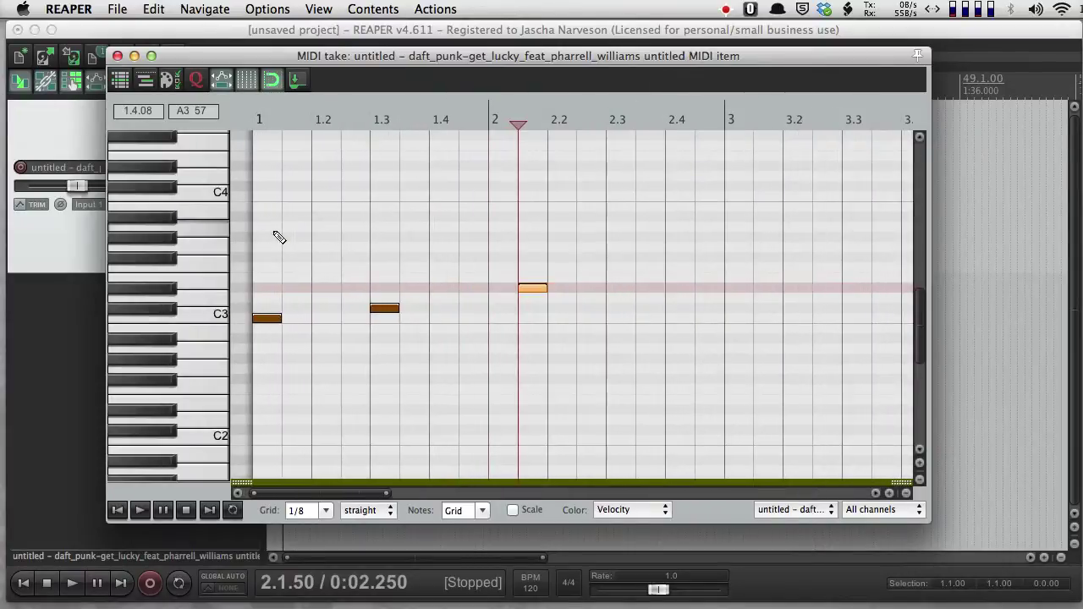
{"action": "left_click", "coordinate": [327, 301]}
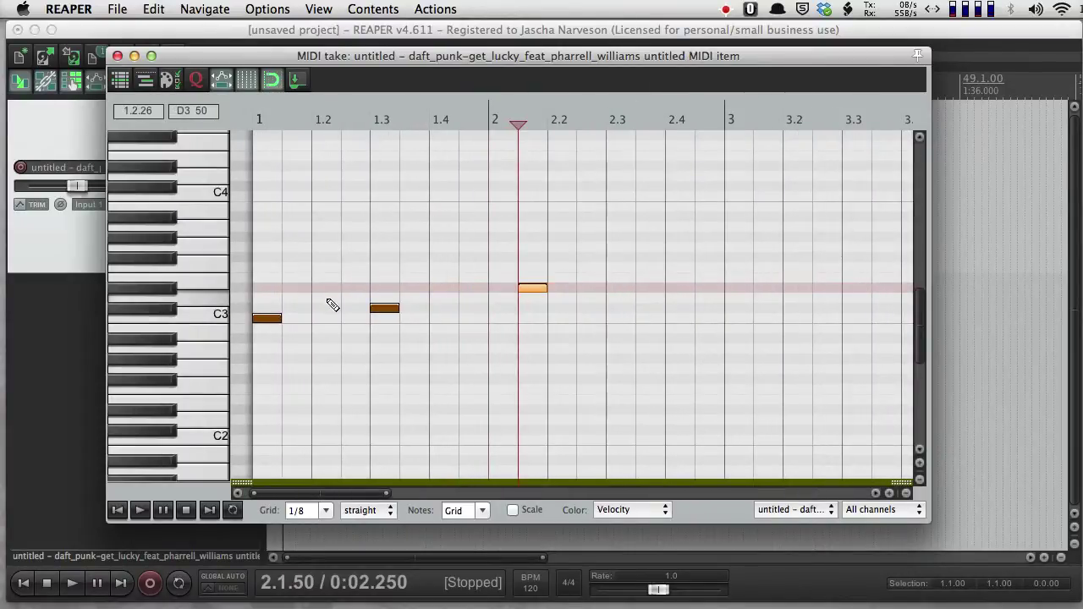
{"action": "left_click", "coordinate": [448, 279]}
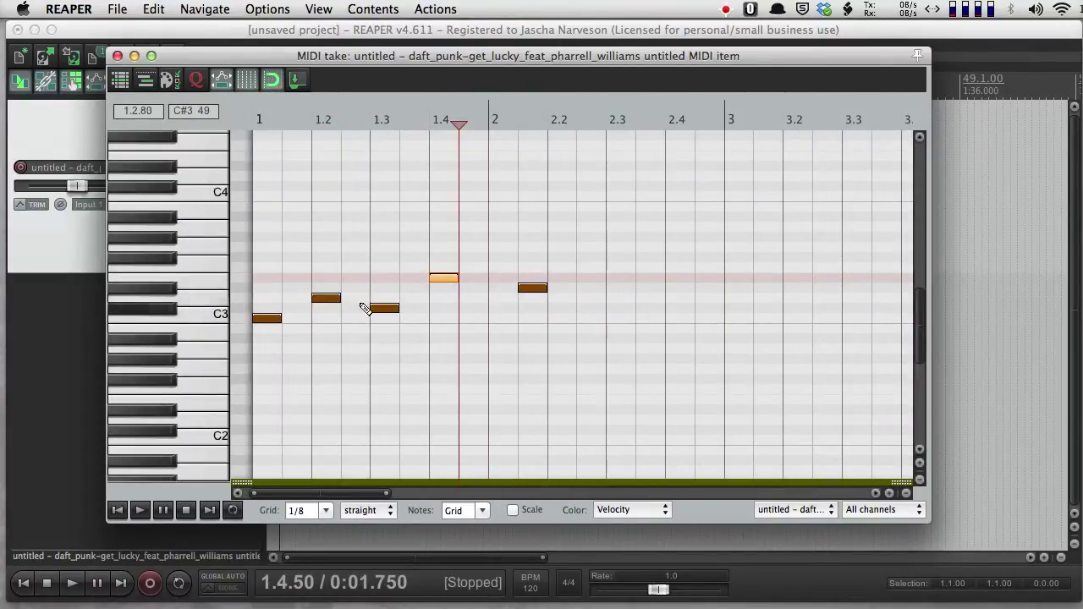
{"action": "left_click_drag", "start_coordinate": [330, 300], "coordinate": [329, 318]}
Enable C Major scale highlighting and place notes on D3, E3, G3 and B3.
{"action": "left_click", "coordinate": [513, 510]}
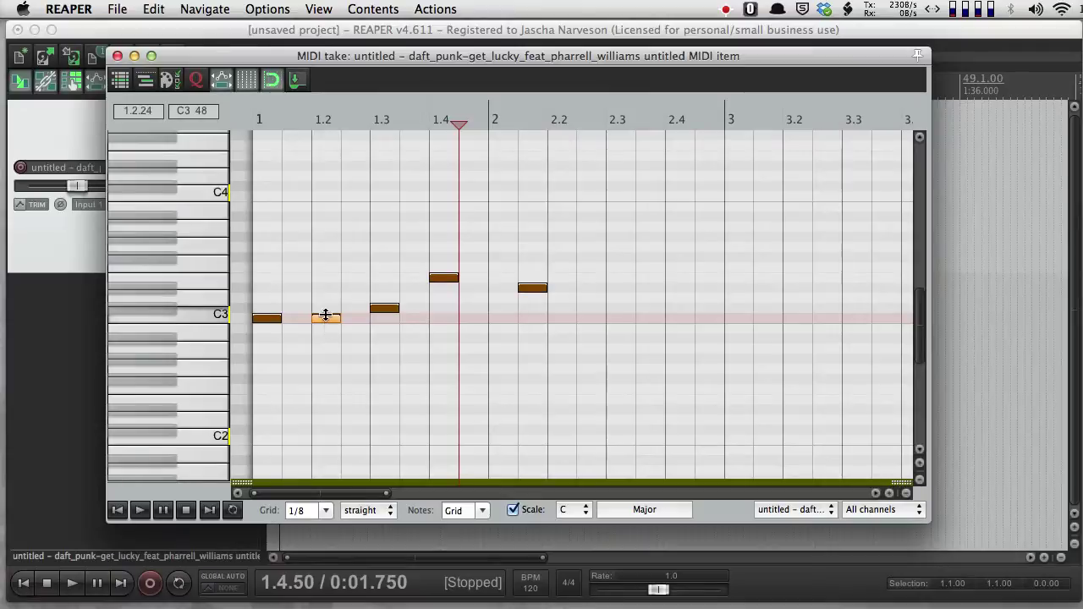
{"action": "left_click_drag", "start_coordinate": [327, 318], "coordinate": [326, 298]}
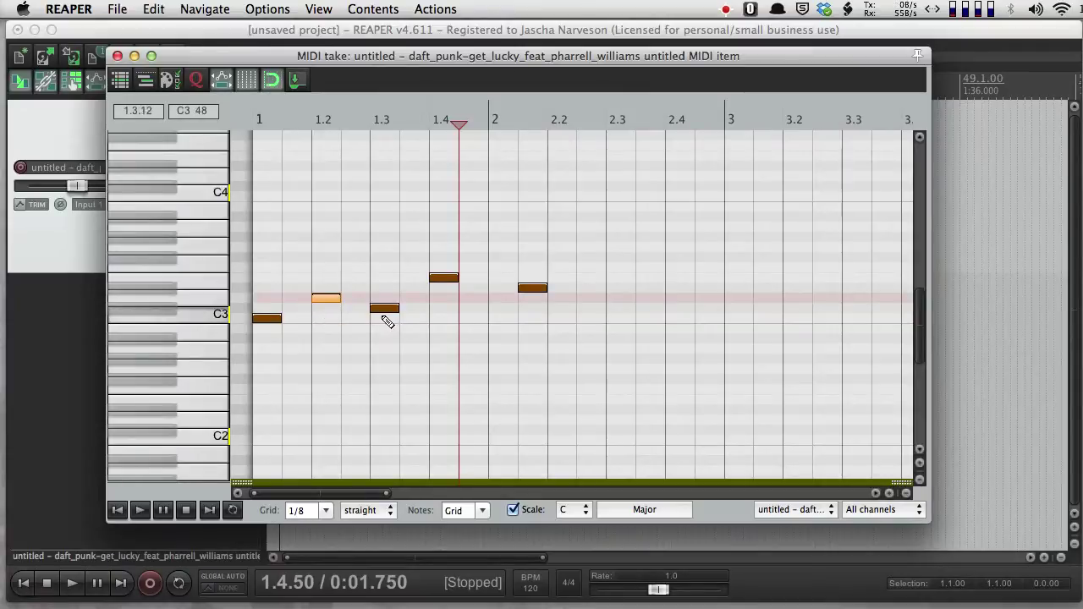
{"action": "left_click_drag", "start_coordinate": [387, 313], "coordinate": [450, 270]}
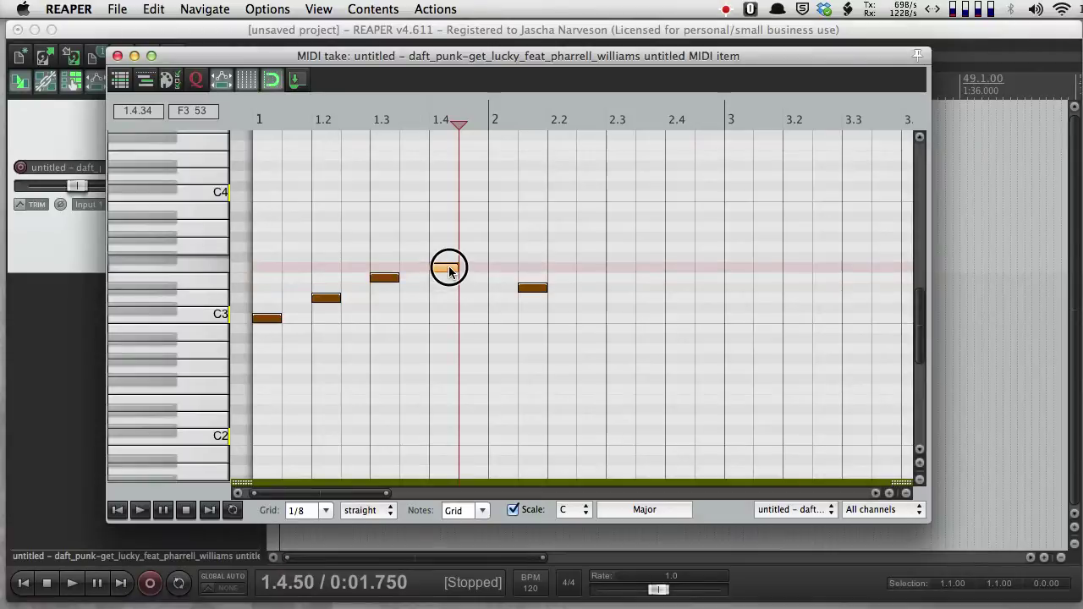
{"action": "left_click", "coordinate": [499, 248]}
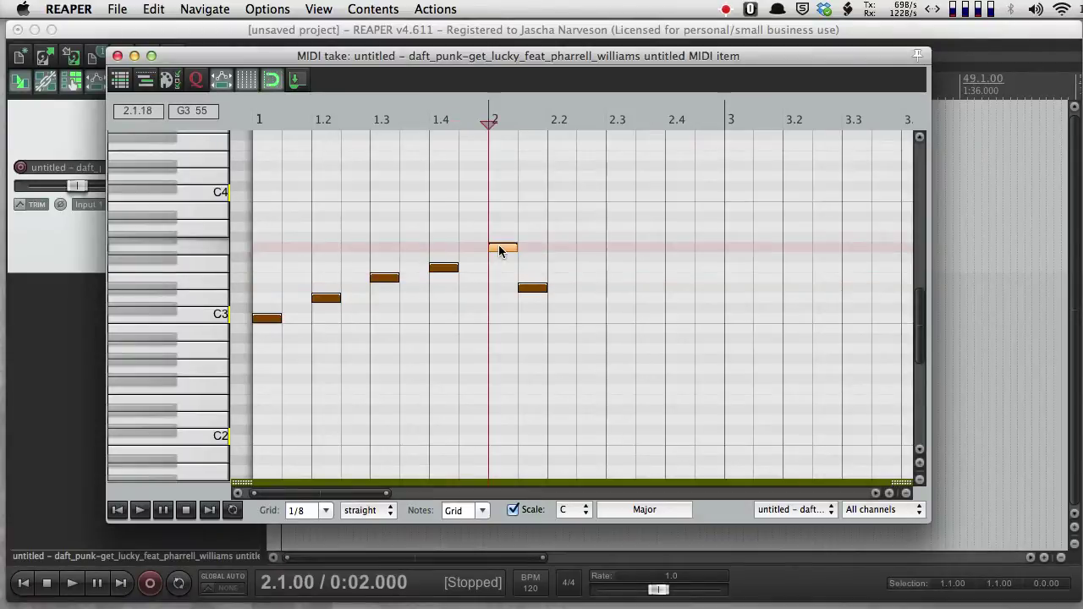
{"action": "left_click", "coordinate": [531, 288]}
{"action": "left_click_drag", "start_coordinate": [531, 288], "coordinate": [532, 227]}
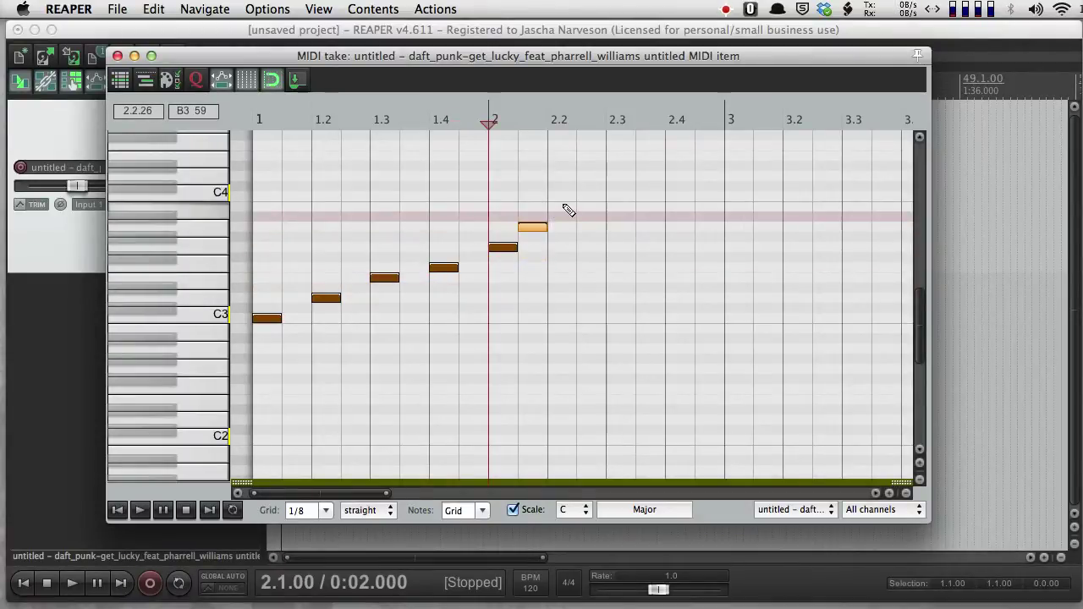
{"action": "left_click", "coordinate": [563, 206]}
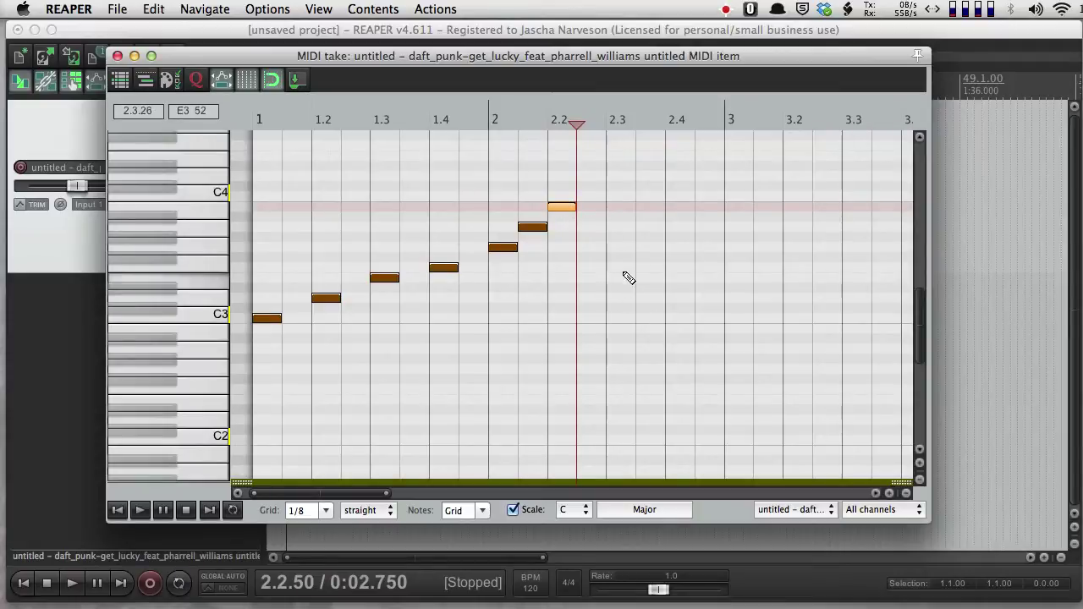
{"action": "left_click", "coordinate": [117, 56]}
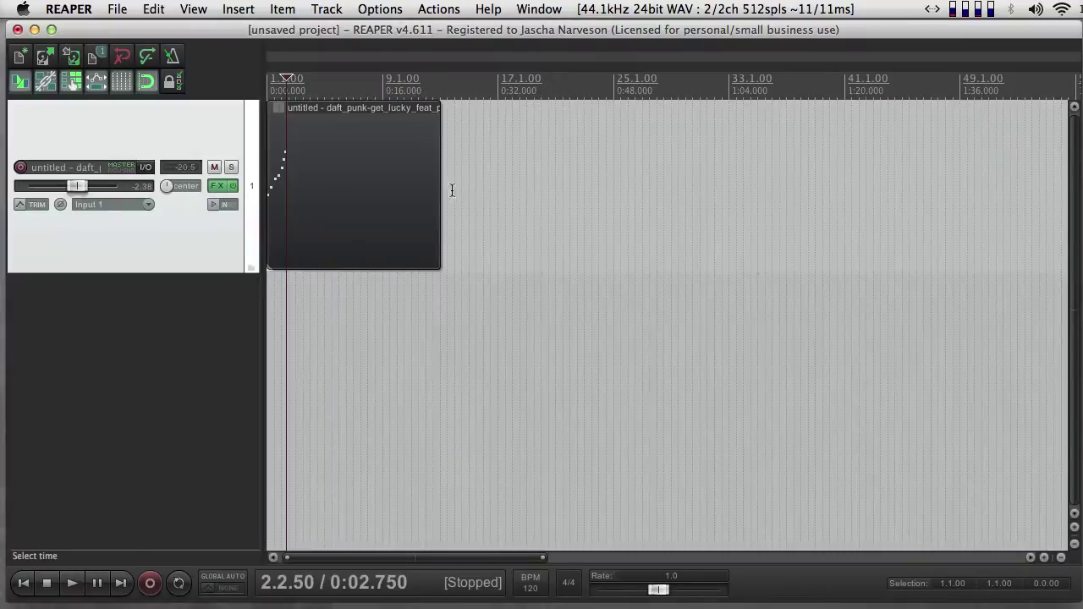
Trim the MIDI item to end after its last note, set track volume to -1.92 dB, and play it.
{"action": "left_click_drag", "start_coordinate": [423, 196], "coordinate": [286, 200]}
{"action": "scroll", "coordinate": [285, 200], "scroll_direction": "up", "scroll_amount": 3}
{"action": "scroll", "coordinate": [286, 201], "scroll_direction": "up", "scroll_amount": 5}
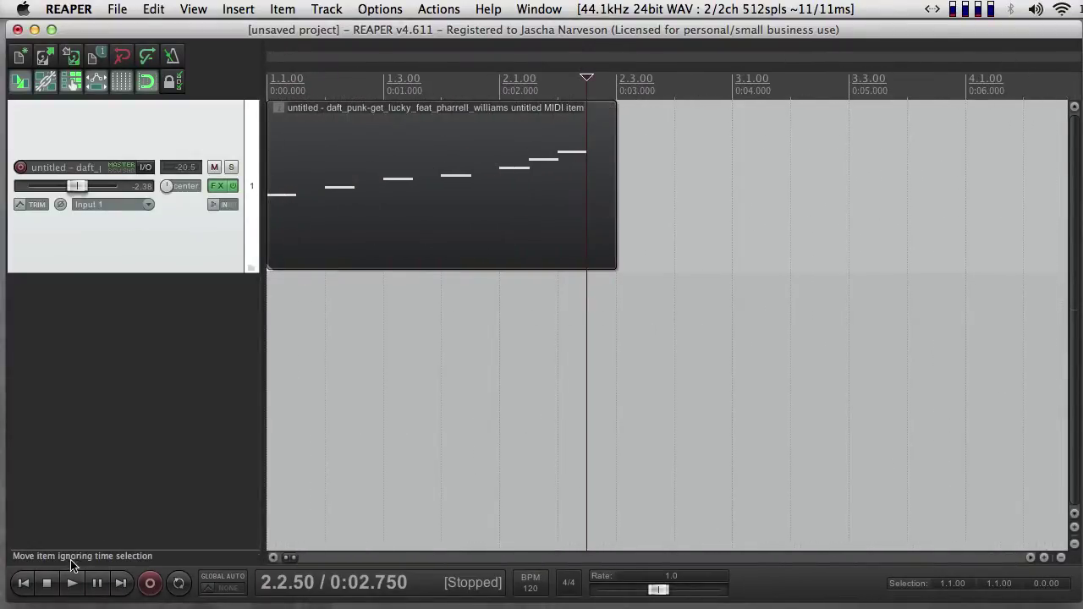
{"action": "left_click", "coordinate": [24, 583]}
{"action": "key", "text": "space"}
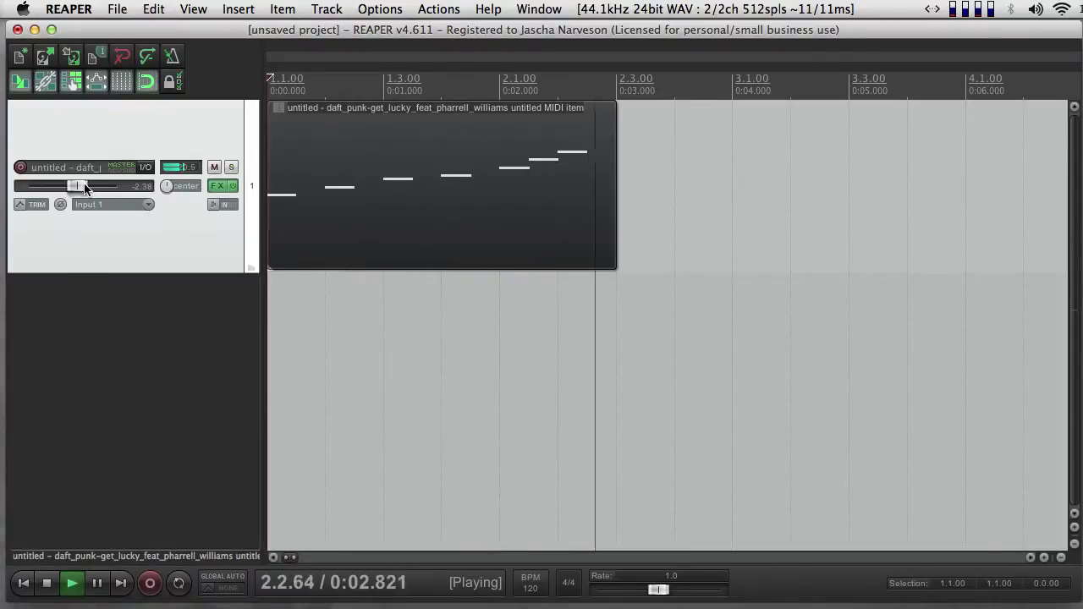
{"action": "key", "text": "space"}
{"action": "key", "text": "space"}
{"action": "key", "text": "space"}
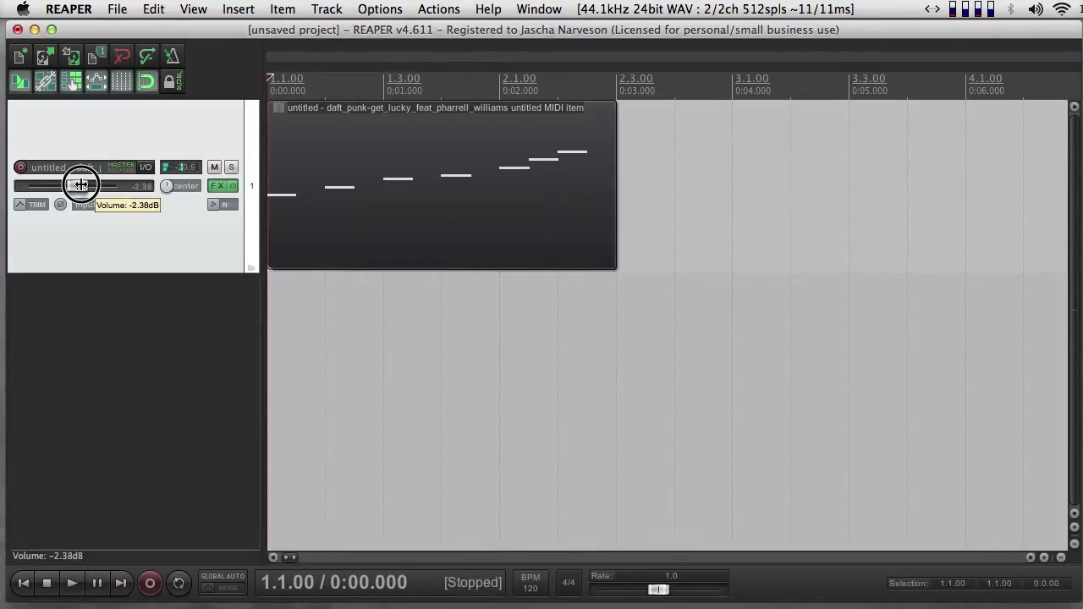
Raise the master volume to -4.53 dB in the Mixer, replay, and reopen the item's MIDI editor.
{"action": "scroll", "coordinate": [81, 188], "scroll_direction": "up", "scroll_amount": 1}
{"action": "key", "text": "super+m"}
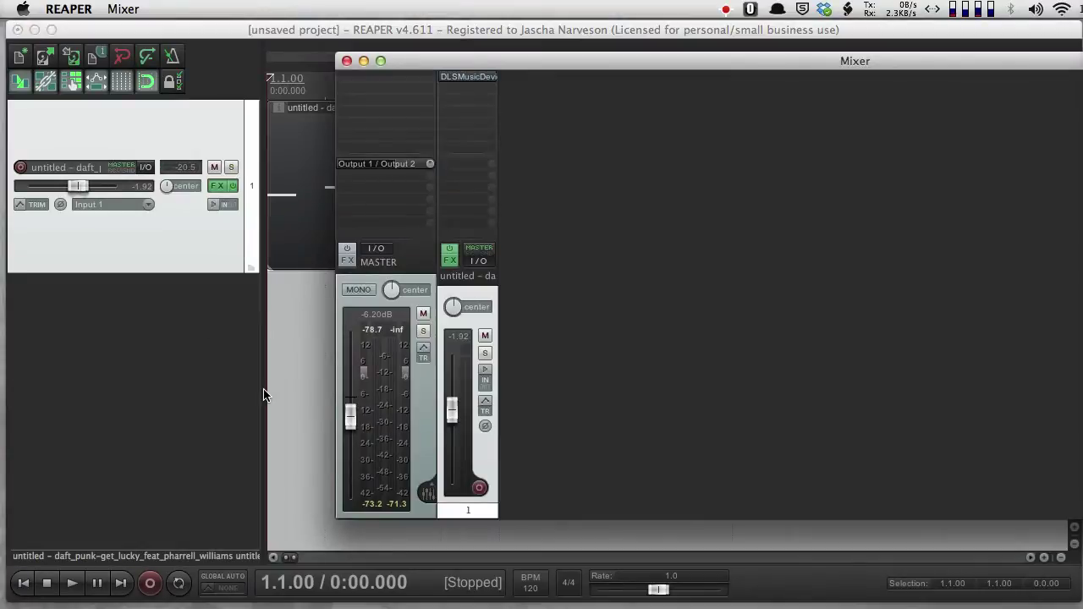
{"action": "left_click_drag", "start_coordinate": [352, 420], "coordinate": [354, 421]}
{"action": "key", "text": "super+m"}
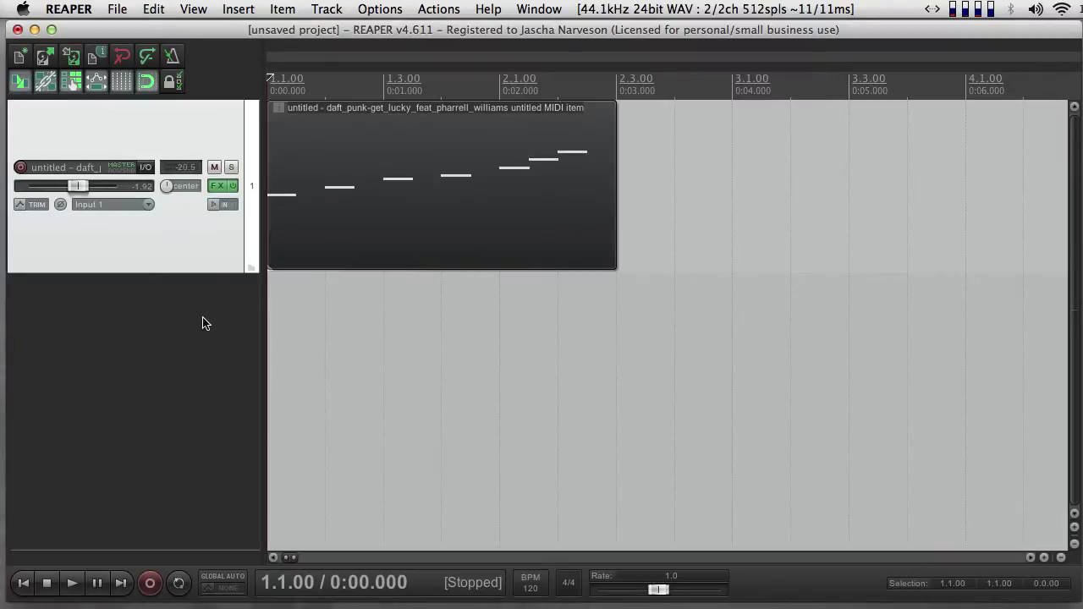
{"action": "key", "text": "space"}
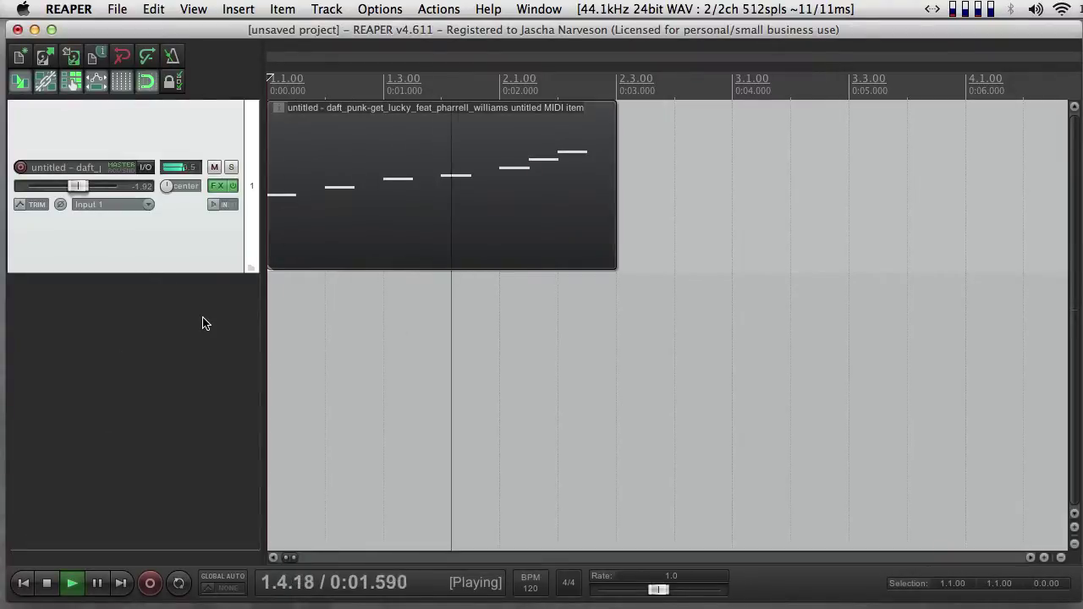
{"action": "key", "text": "space"}
{"action": "double_click", "coordinate": [335, 244]}
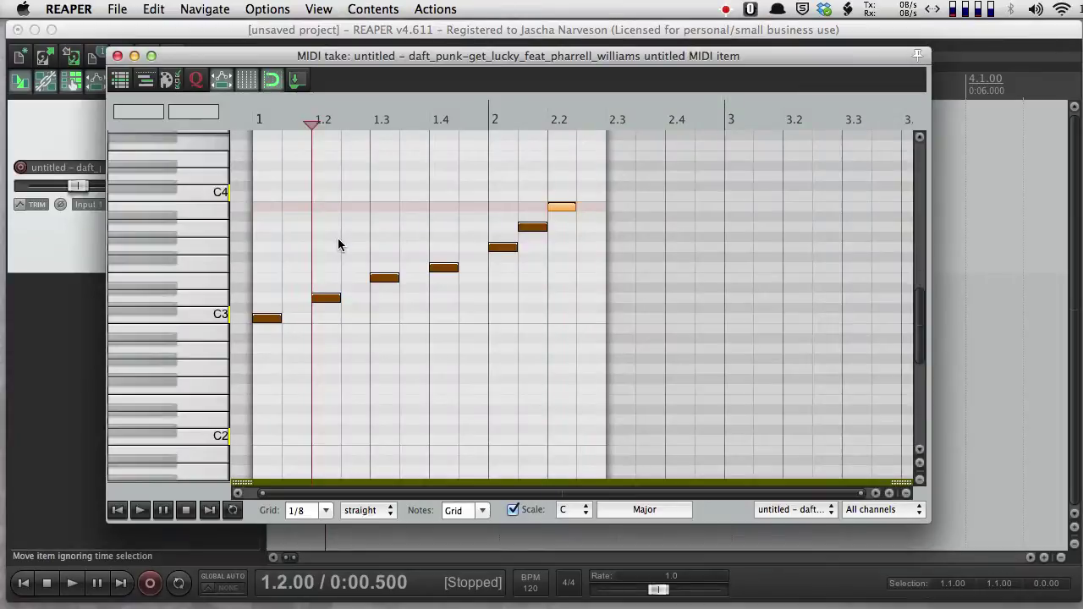
Insert a General MIDI Marimba program change at bar 1 in the Bank/Program Select lane.
{"action": "left_click_drag", "start_coordinate": [244, 482], "coordinate": [252, 324]}
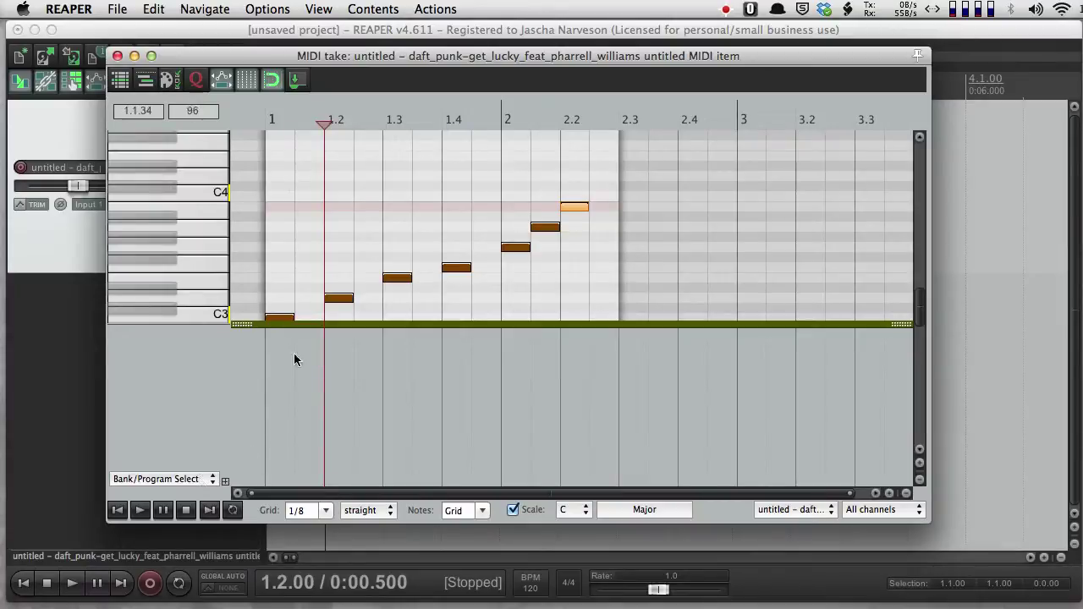
{"action": "double_click", "coordinate": [265, 354]}
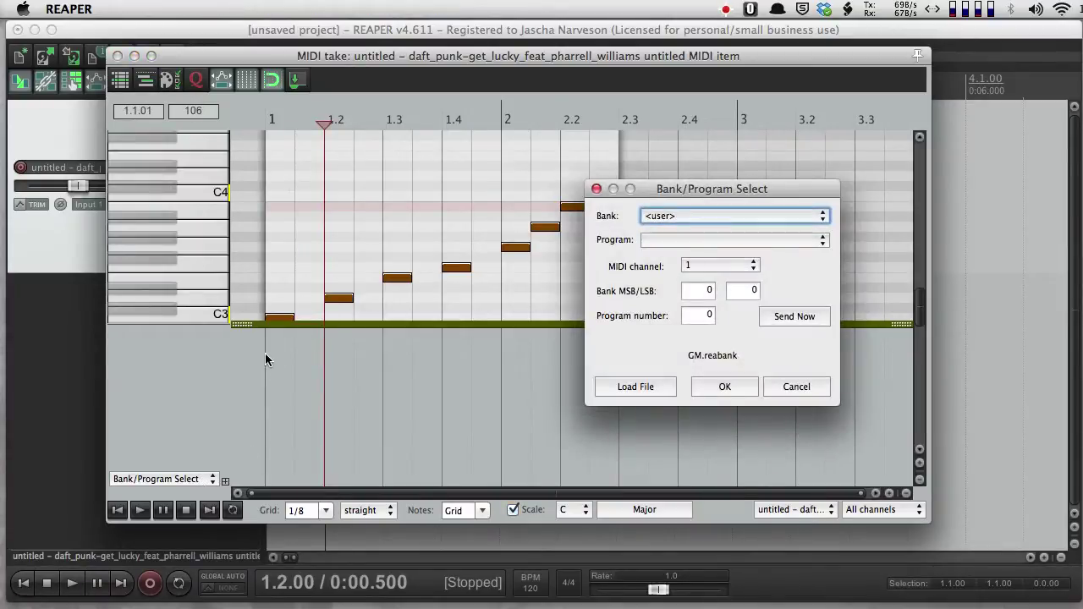
{"action": "left_click", "coordinate": [714, 217]}
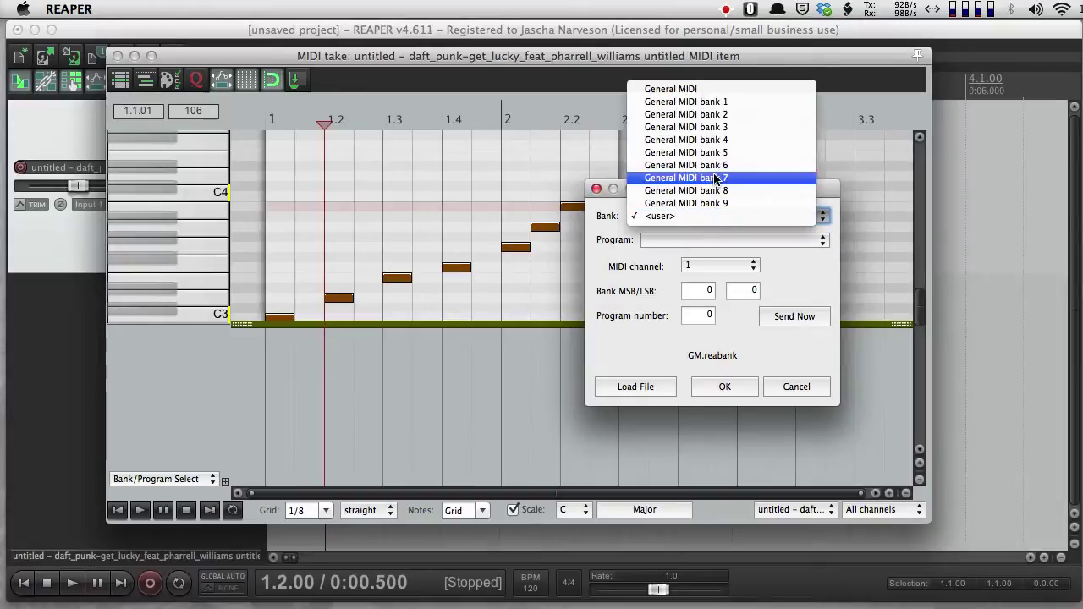
{"action": "left_click", "coordinate": [708, 93]}
{"action": "left_click", "coordinate": [682, 241]}
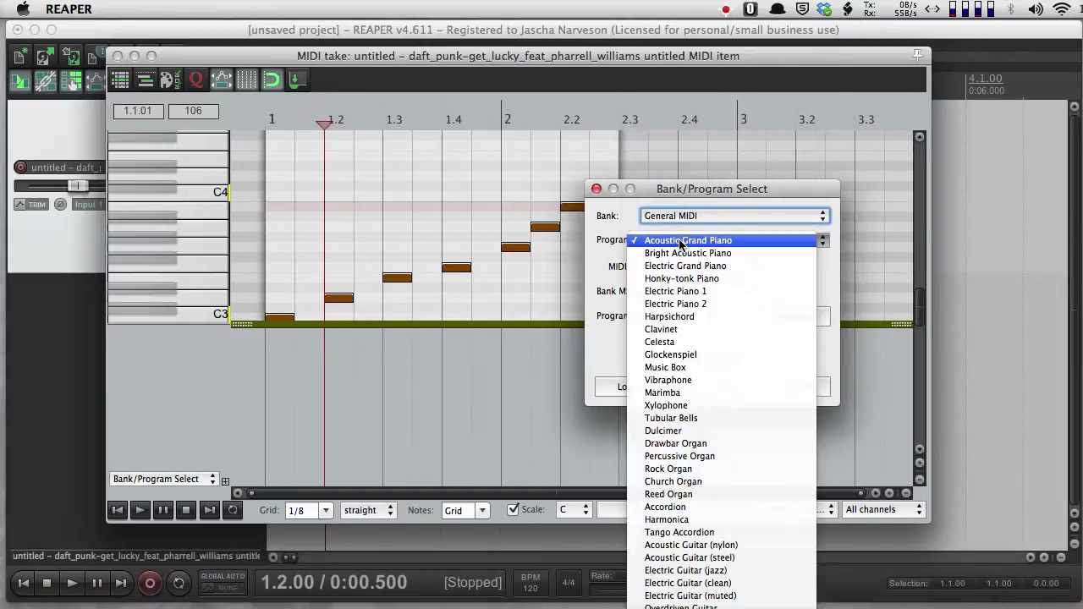
{"action": "left_click", "coordinate": [690, 392]}
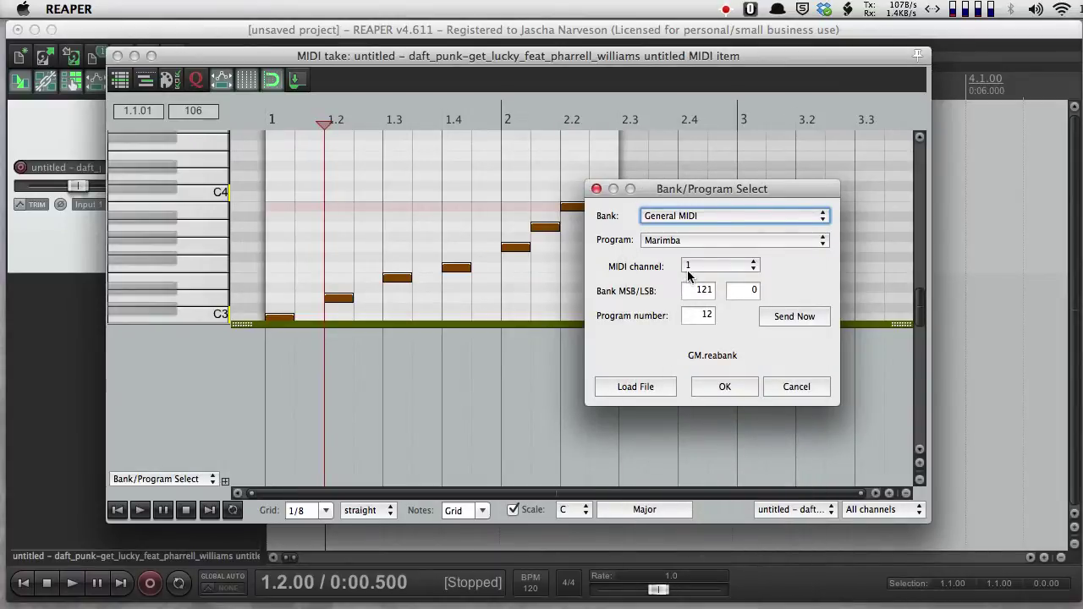
{"action": "left_click", "coordinate": [724, 387]}
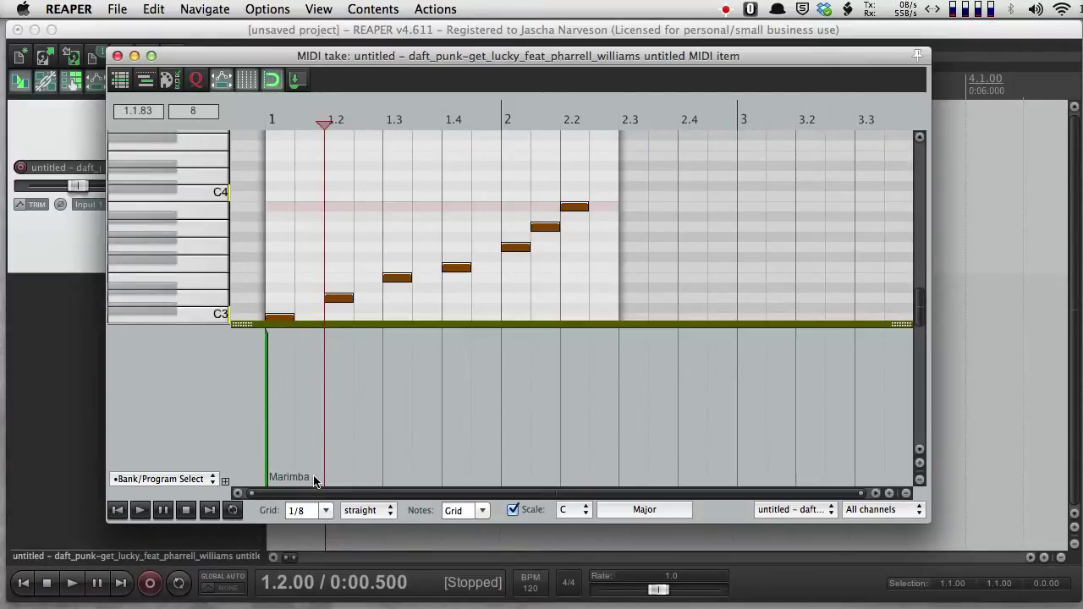
{"action": "left_click", "coordinate": [117, 510]}
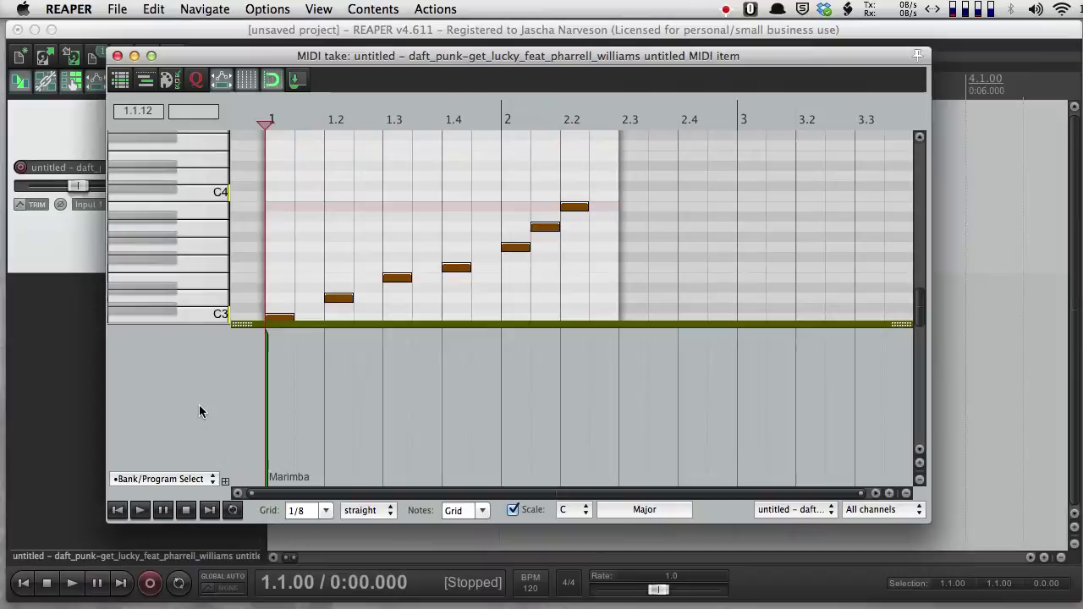
Play the item with the Marimba sound, then show and edit only channel 2 notes.
{"action": "key", "text": "space"}
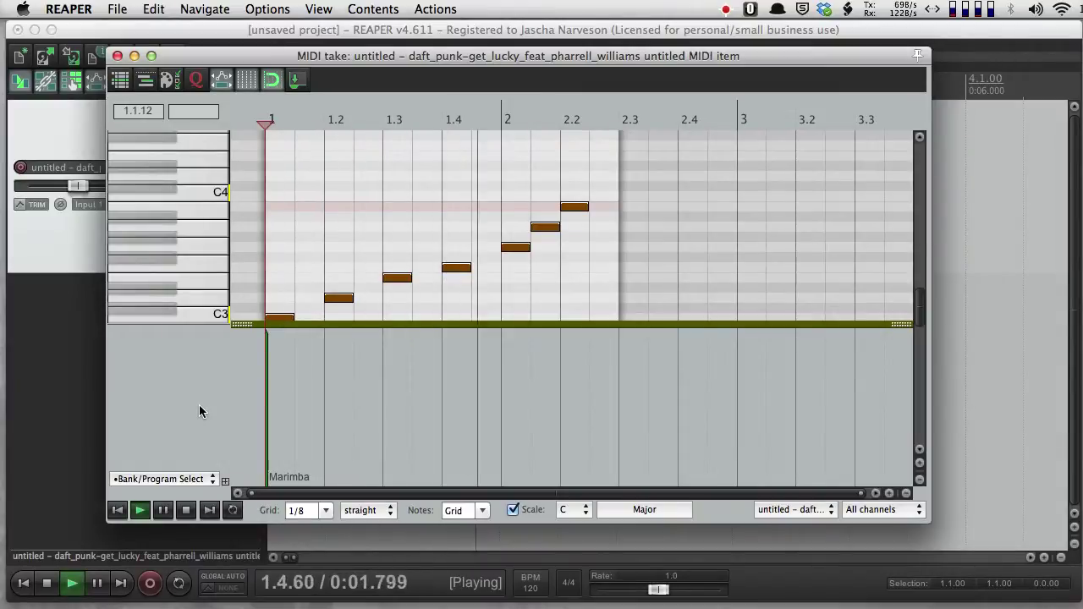
{"action": "key", "text": "space"}
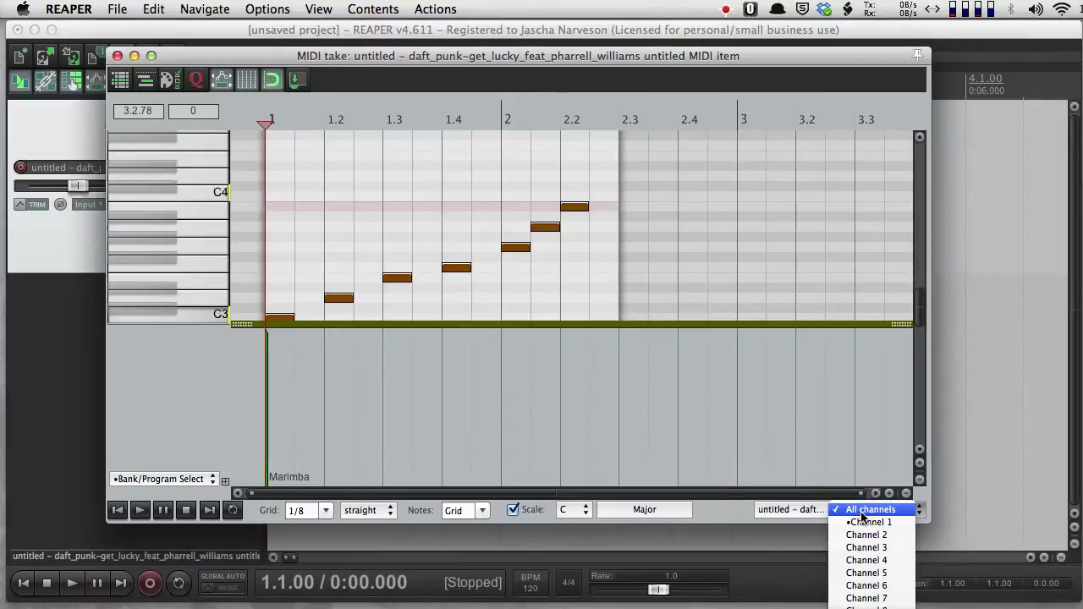
{"action": "left_click", "coordinate": [869, 538]}
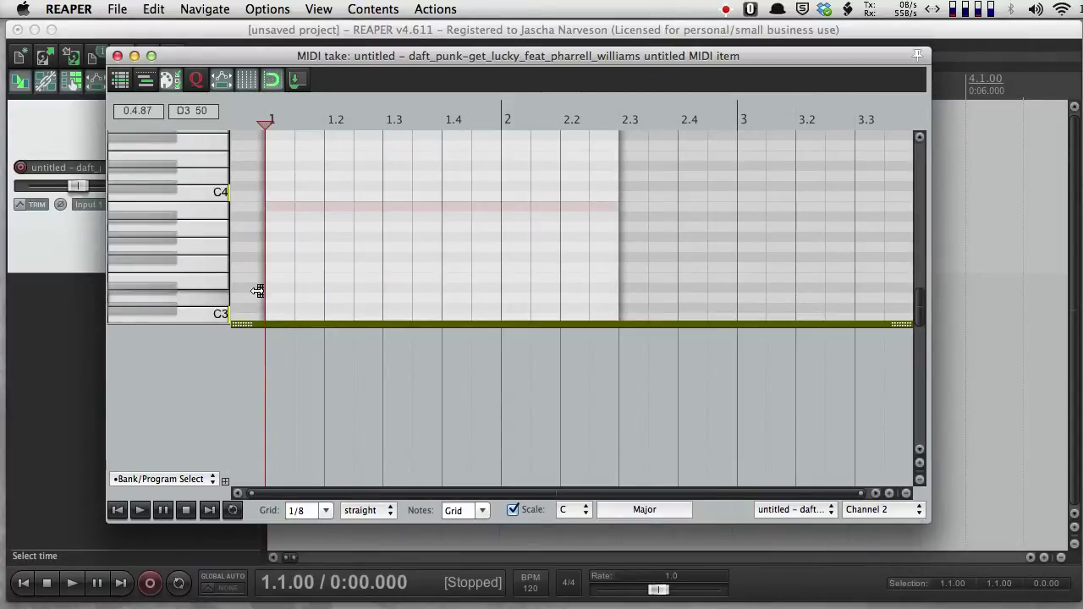
{"action": "left_click", "coordinate": [239, 265]}
{"action": "scroll", "coordinate": [205, 275], "scroll_direction": "down", "scroll_amount": 1}
{"action": "scroll", "coordinate": [204, 272], "scroll_direction": "down", "scroll_amount": 9}
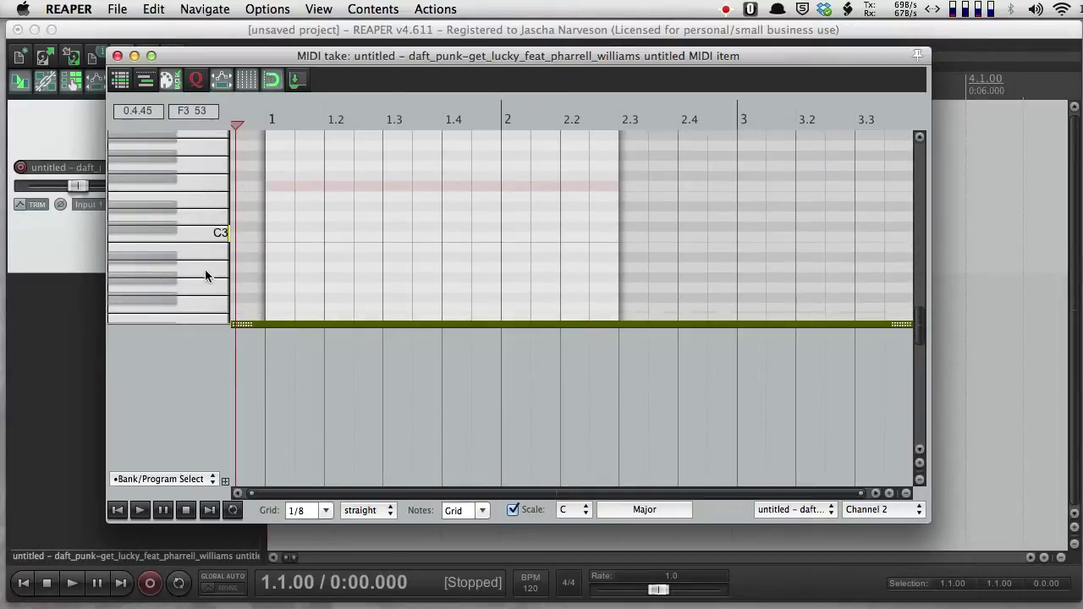
Draw eight descending eighth notes from C3 down to C2 across bar 1, then return to 1.1.00.
{"action": "left_click", "coordinate": [280, 215]}
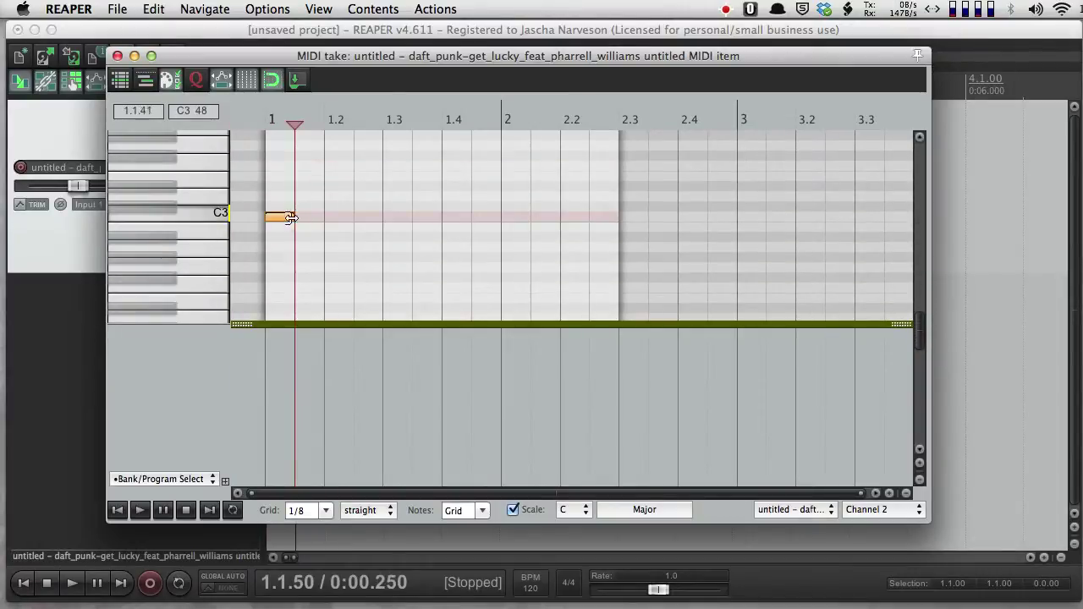
{"action": "left_click", "coordinate": [310, 227]}
{"action": "left_click", "coordinate": [338, 248]}
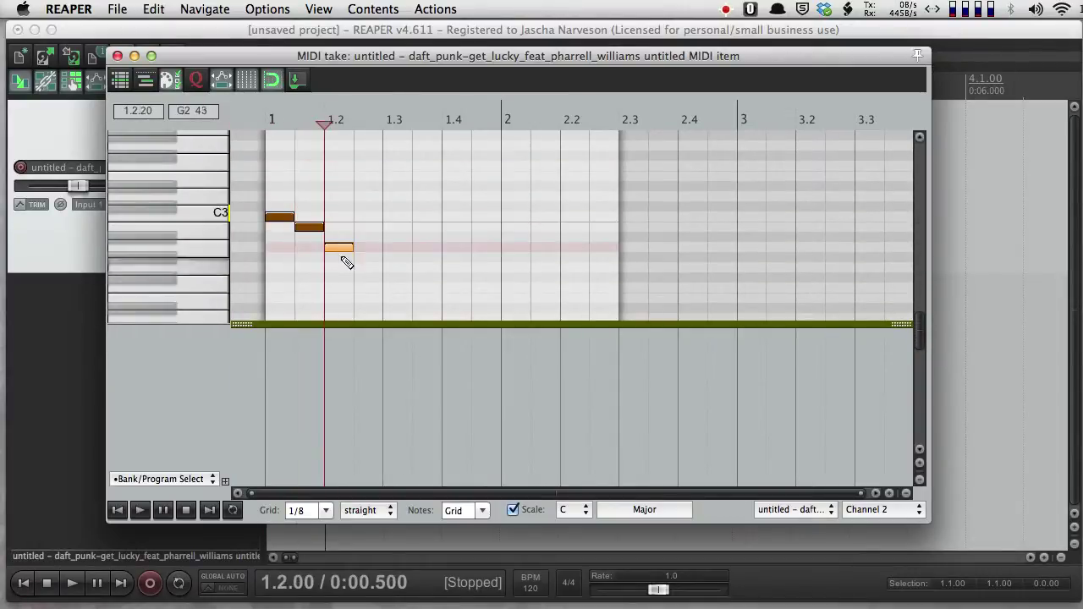
{"action": "left_click", "coordinate": [368, 267]}
{"action": "left_click", "coordinate": [394, 288]}
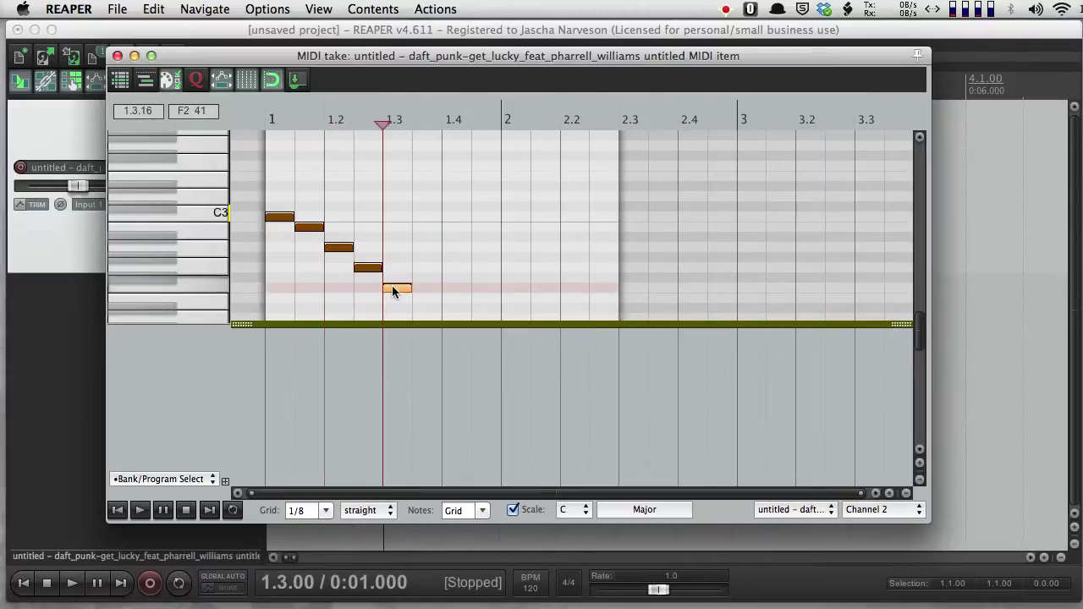
{"action": "left_click", "coordinate": [423, 298]}
{"action": "scroll", "coordinate": [475, 294], "scroll_direction": "down", "scroll_amount": 3}
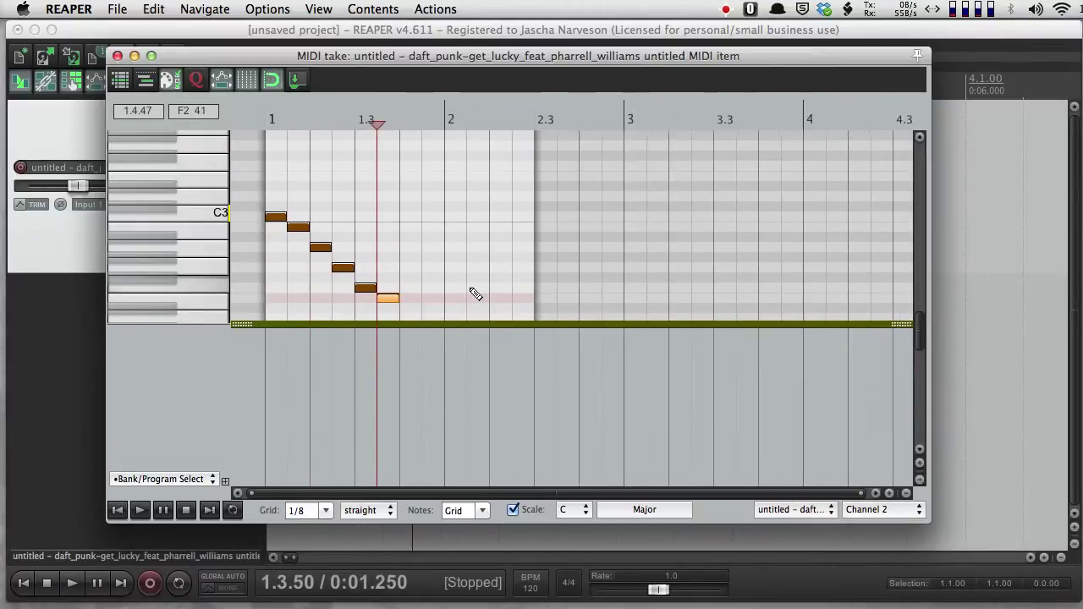
{"action": "left_click", "coordinate": [405, 322]}
{"action": "left_click", "coordinate": [404, 319]}
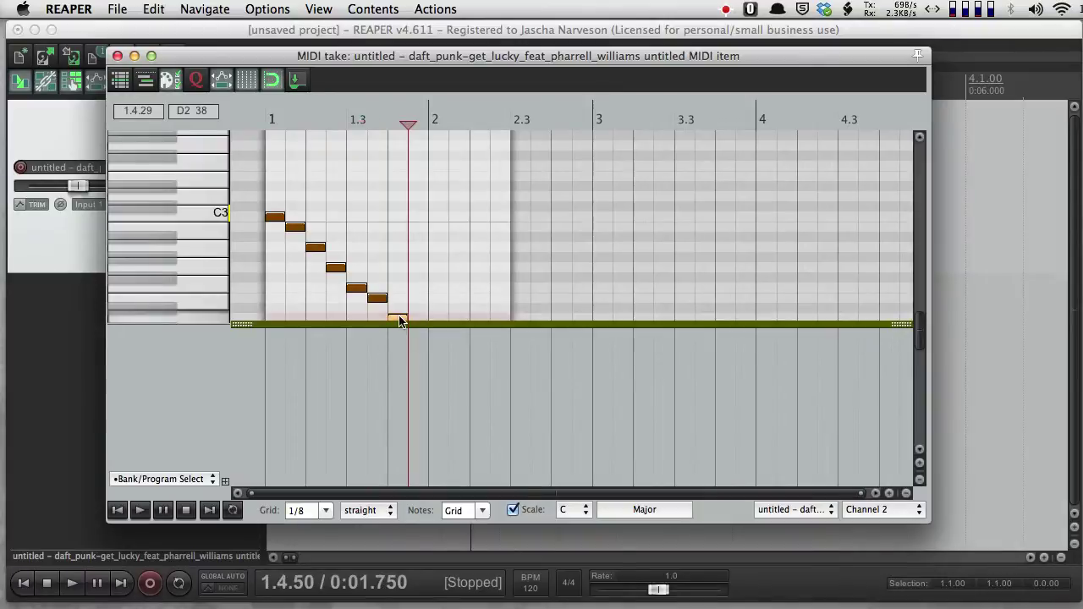
{"action": "scroll", "coordinate": [196, 281], "scroll_direction": "down", "scroll_amount": 5}
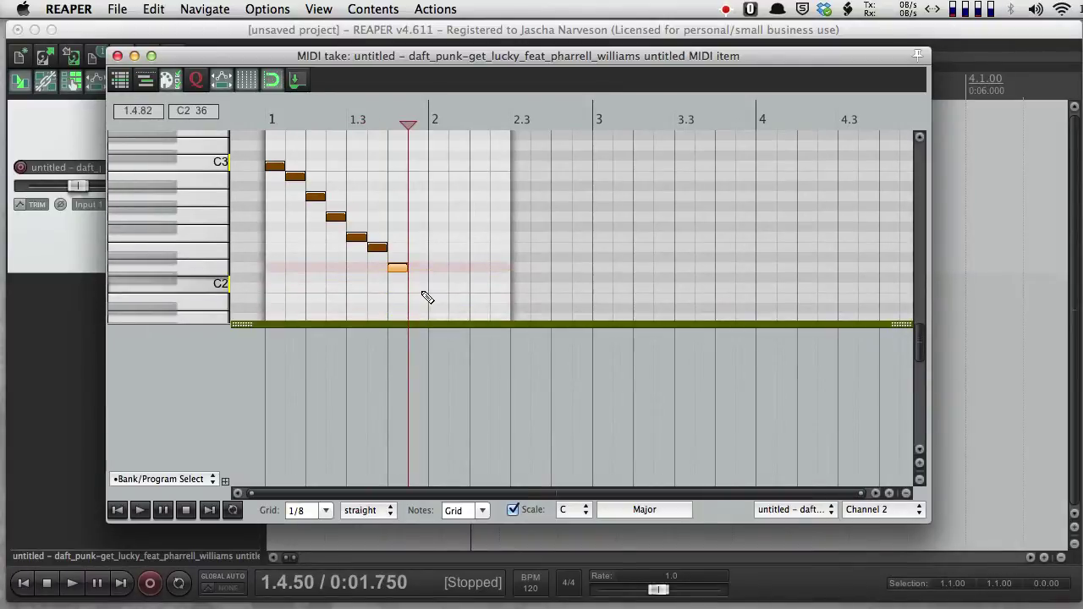
{"action": "left_click", "coordinate": [424, 290]}
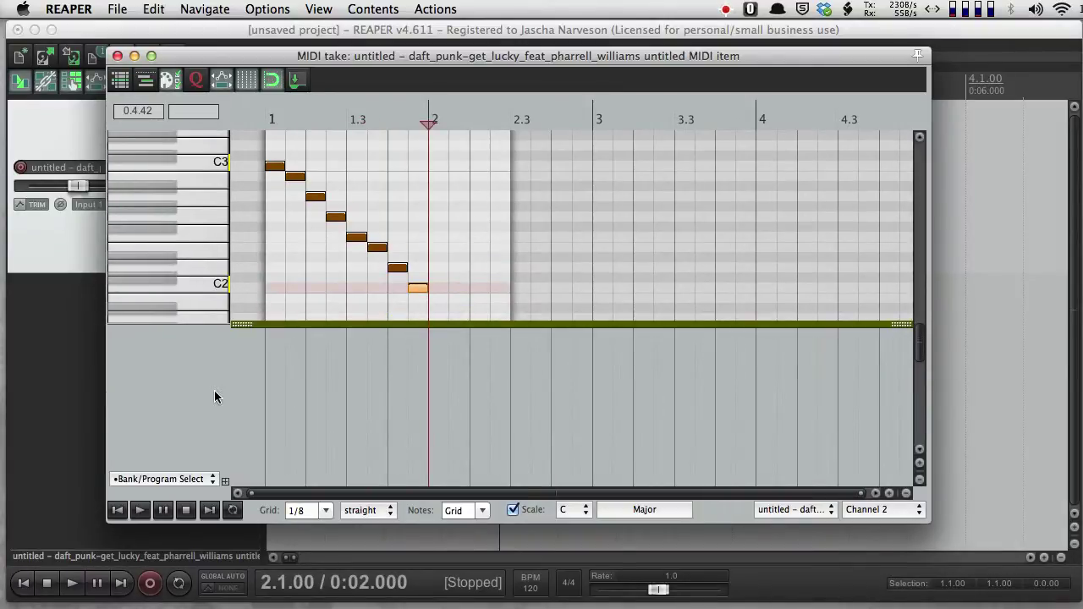
{"action": "left_click", "coordinate": [117, 511]}
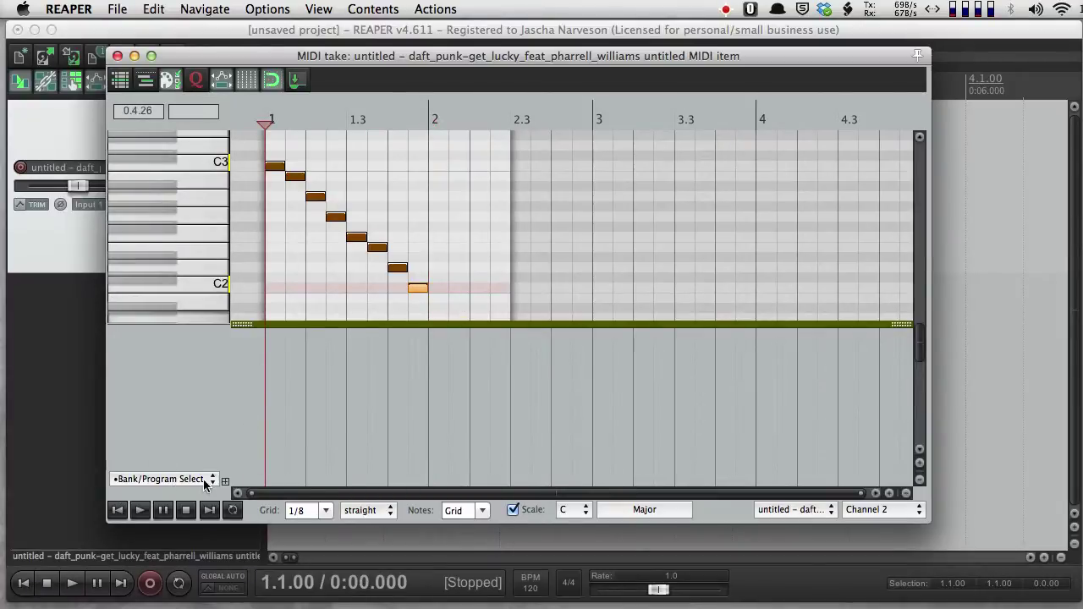
Insert a General MIDI Tango Accordion program change on MIDI channel 2 at bar 1.
{"action": "double_click", "coordinate": [266, 415]}
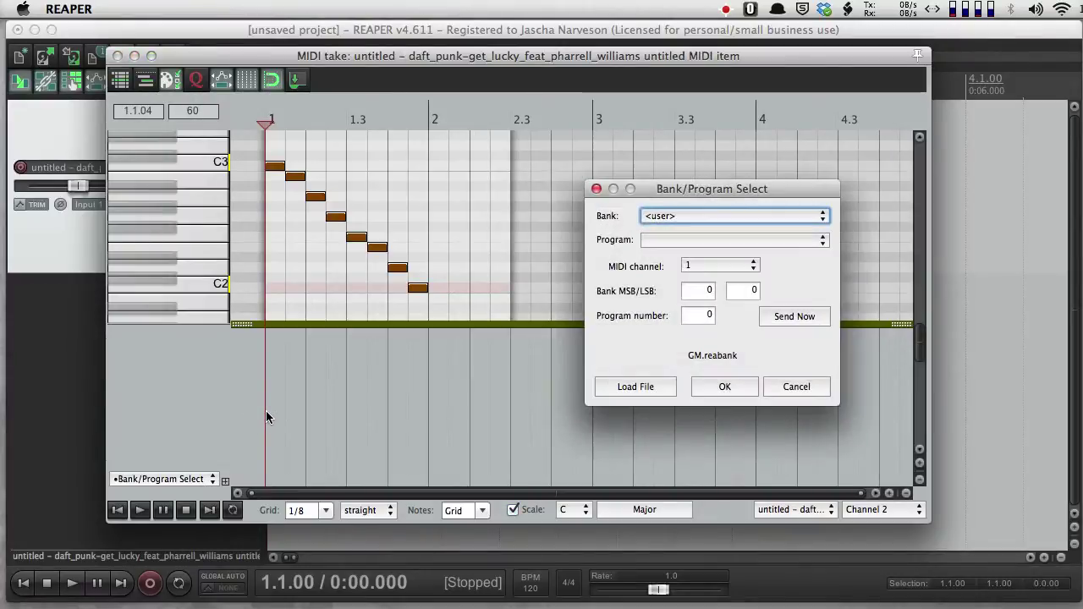
{"action": "left_click", "coordinate": [675, 218]}
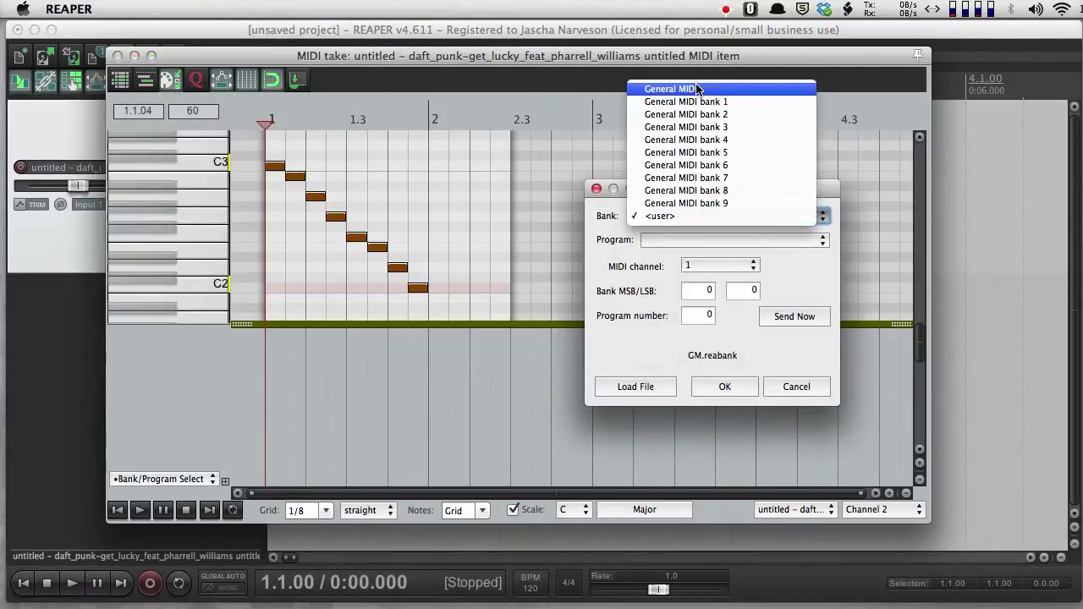
{"action": "left_click", "coordinate": [696, 88]}
{"action": "left_click", "coordinate": [694, 243]}
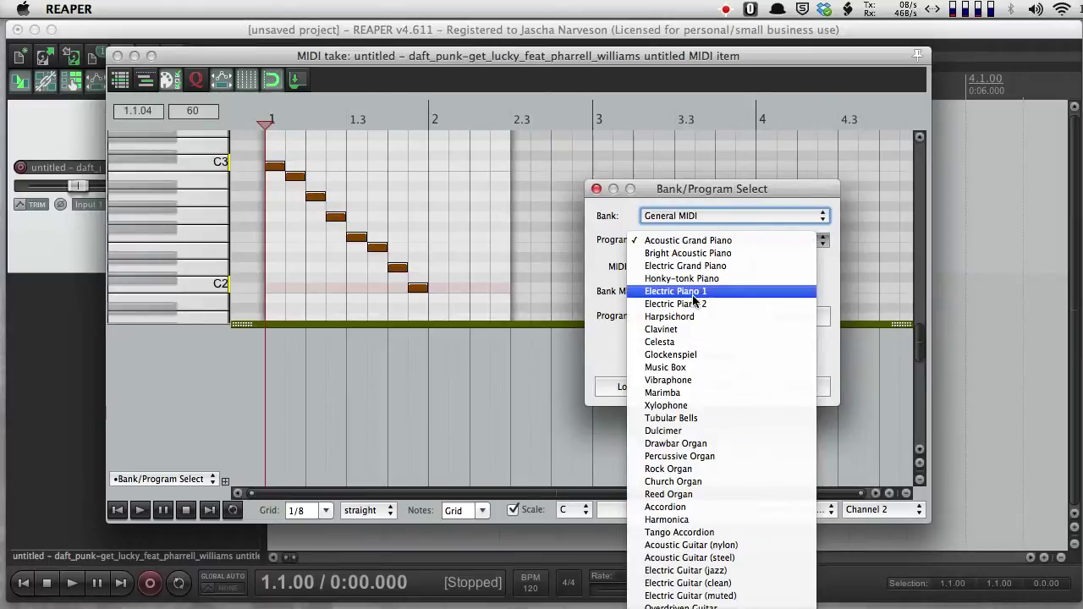
{"action": "left_click", "coordinate": [683, 532]}
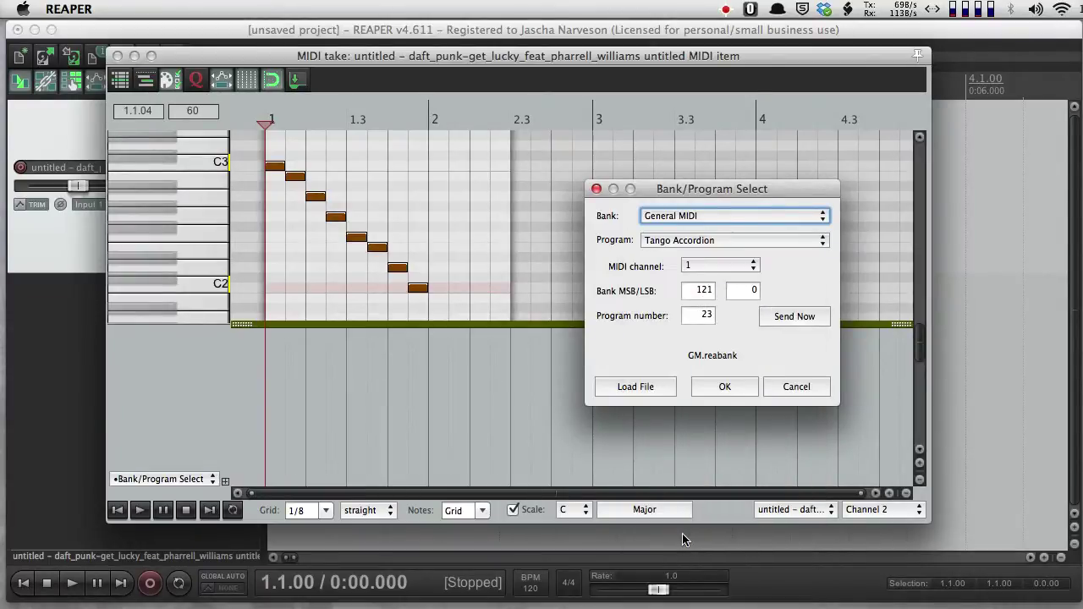
{"action": "left_click", "coordinate": [707, 269]}
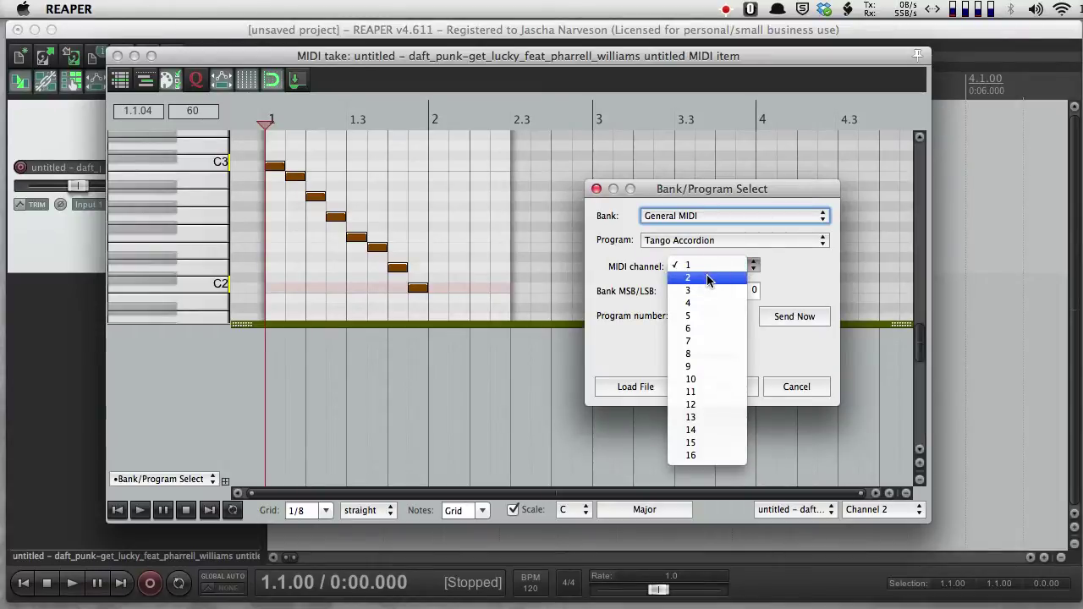
{"action": "left_click", "coordinate": [709, 279]}
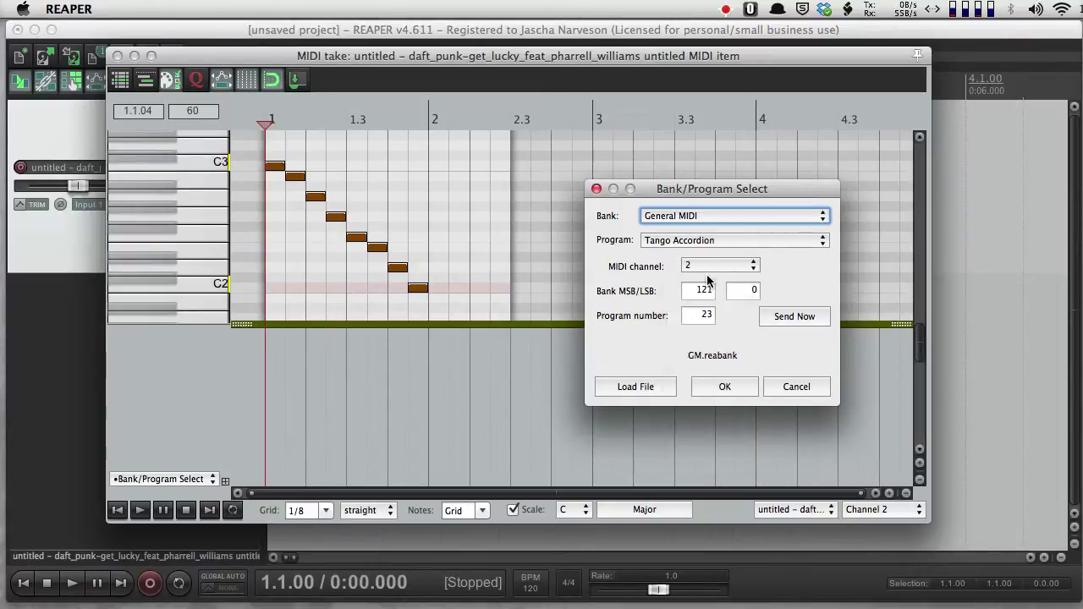
{"action": "left_click", "coordinate": [738, 391]}
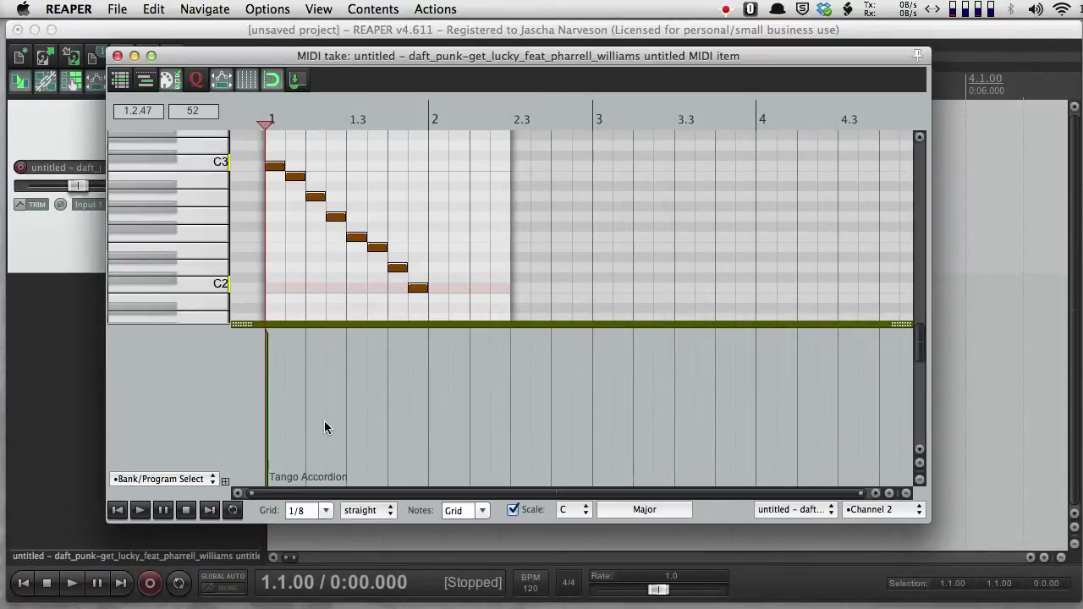
Display all channels' notes, collapse the CC lane, play the item, and close the MIDI editor.
{"action": "left_click", "coordinate": [863, 510]}
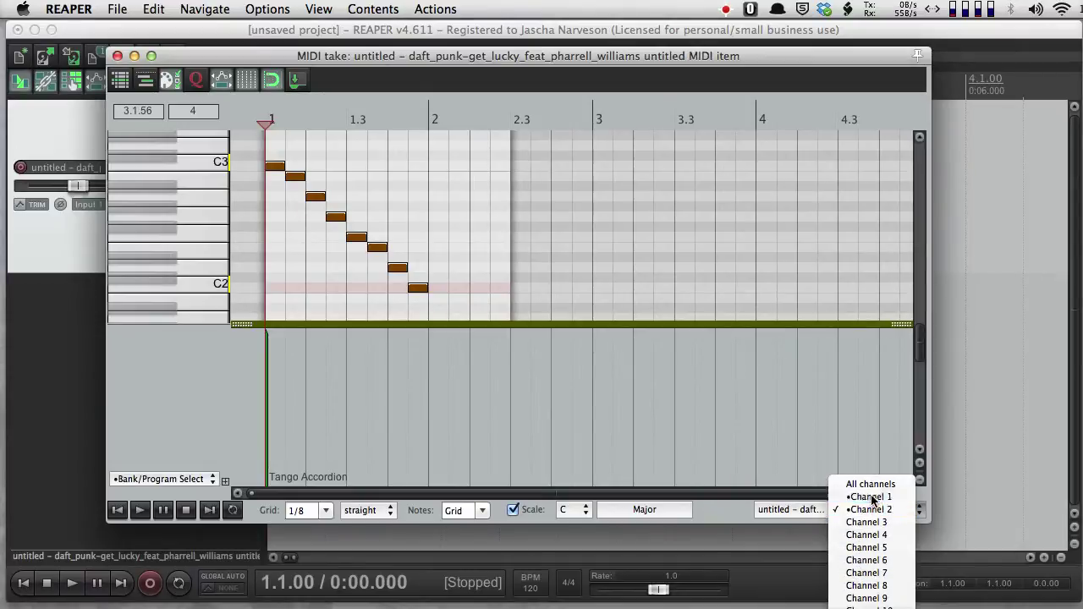
{"action": "left_click", "coordinate": [872, 498]}
{"action": "left_click", "coordinate": [876, 515]}
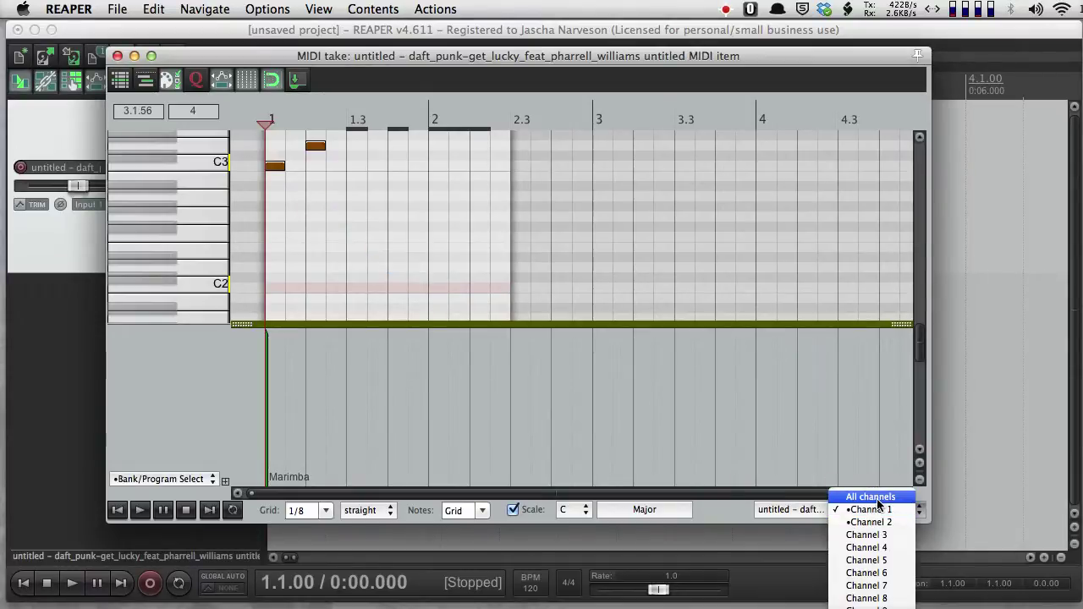
{"action": "left_click", "coordinate": [871, 498]}
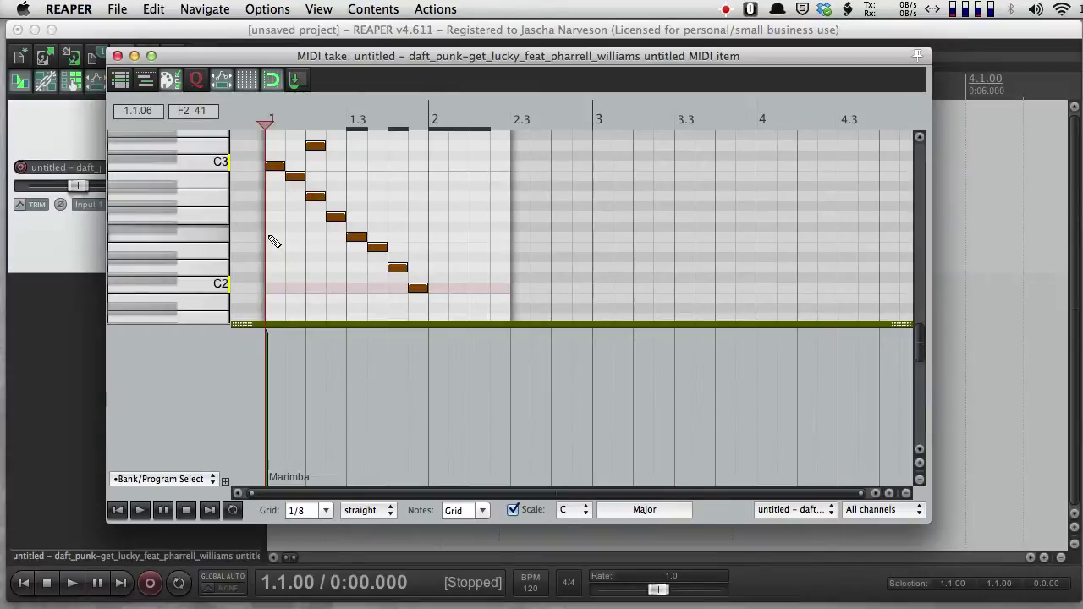
{"action": "scroll", "coordinate": [155, 214], "scroll_direction": "up", "scroll_amount": 3}
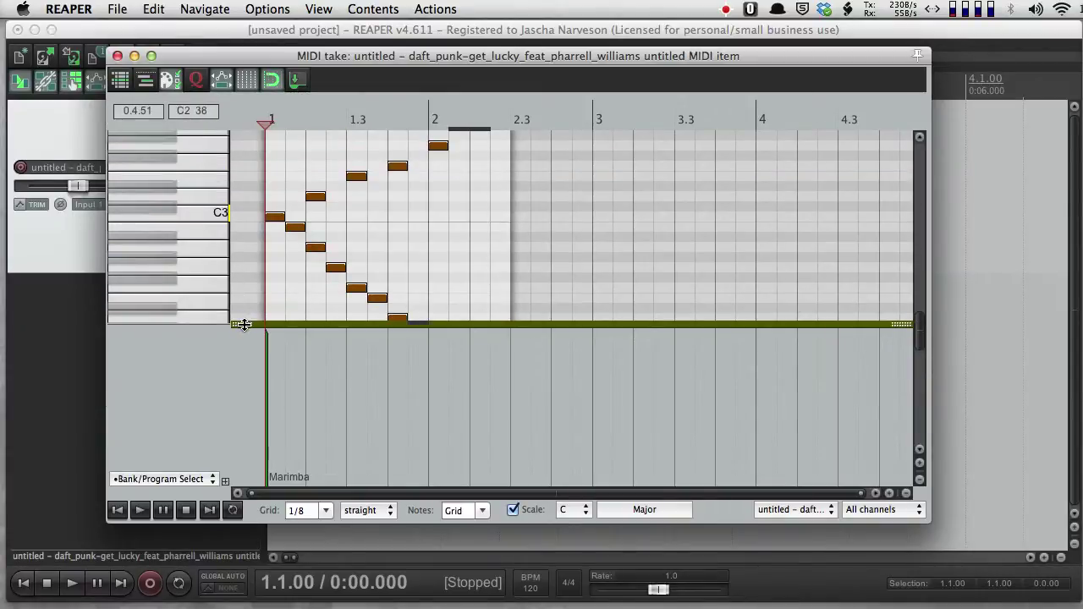
{"action": "left_click_drag", "start_coordinate": [240, 320], "coordinate": [245, 530]}
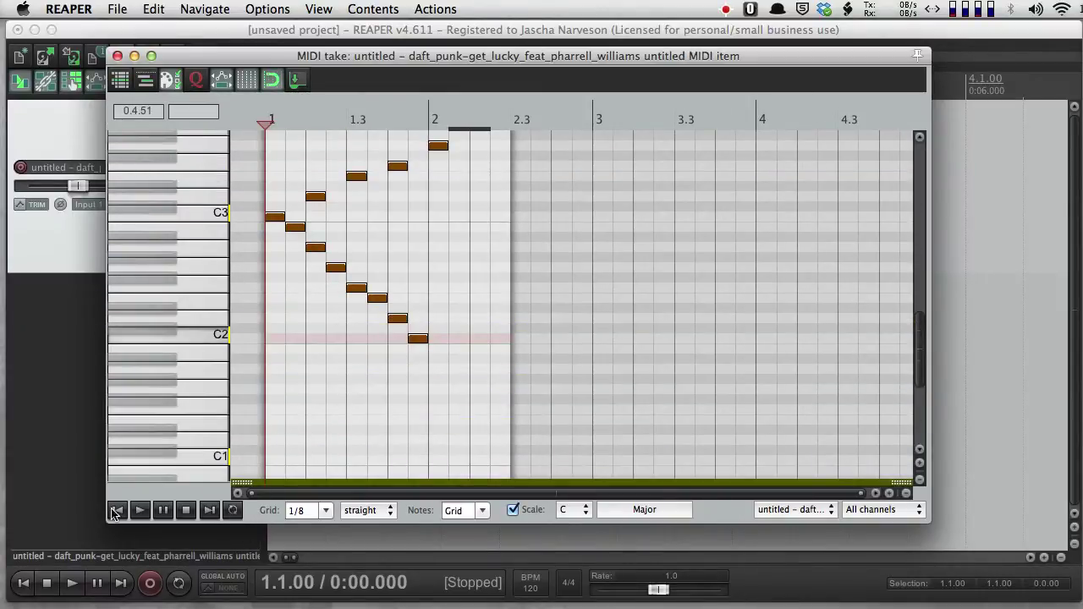
{"action": "key", "text": "space"}
{"action": "left_click", "coordinate": [118, 56]}
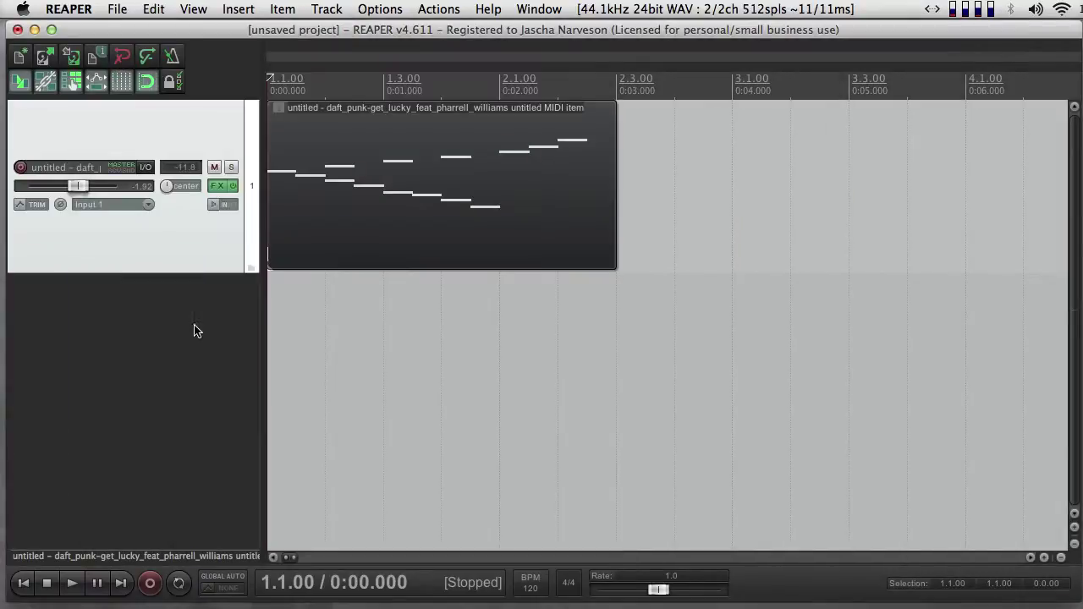
Delete the test MIDI scale item from the track.
{"action": "left_click", "coordinate": [254, 227]}
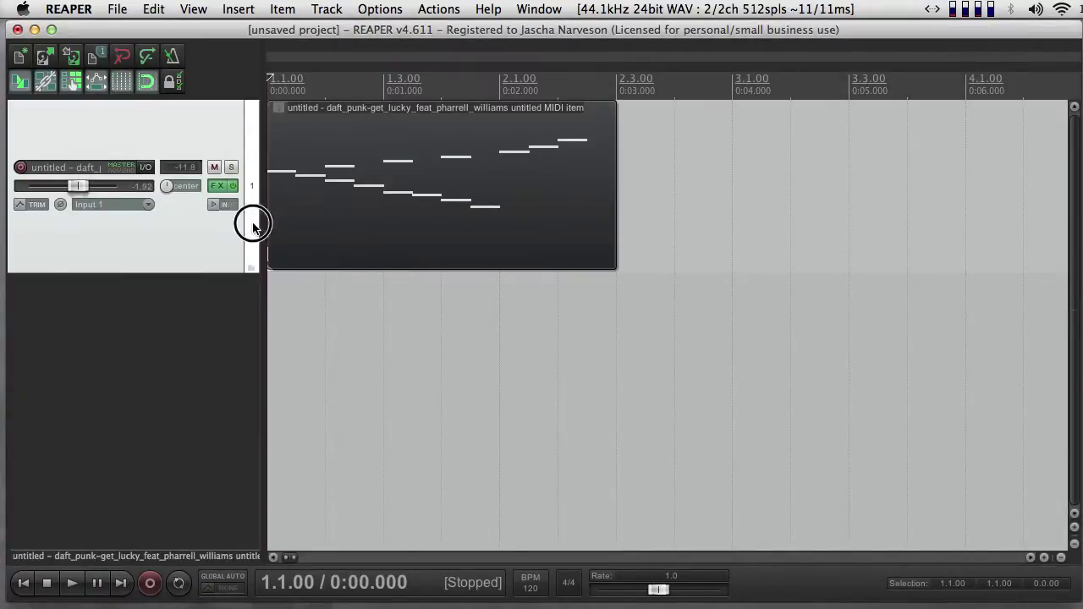
{"action": "left_click", "coordinate": [422, 230]}
{"action": "key", "text": "Delete"}
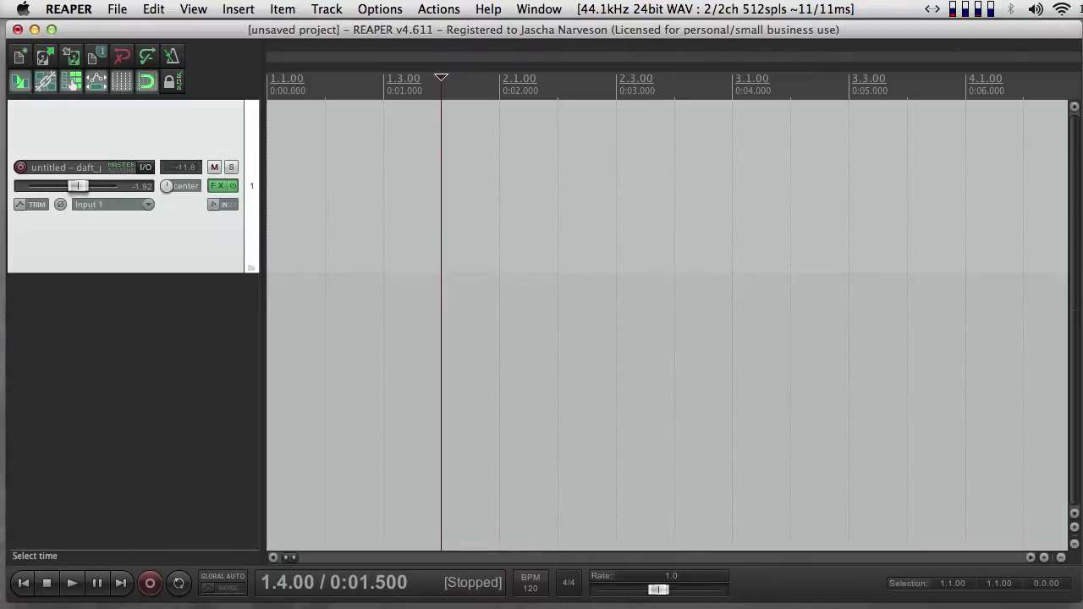
Import the Get Lucky .mid file from Finder as single-channel items on multiple tracks.
{"action": "left_click_drag", "start_coordinate": [984, 257], "coordinate": [296, 154]}
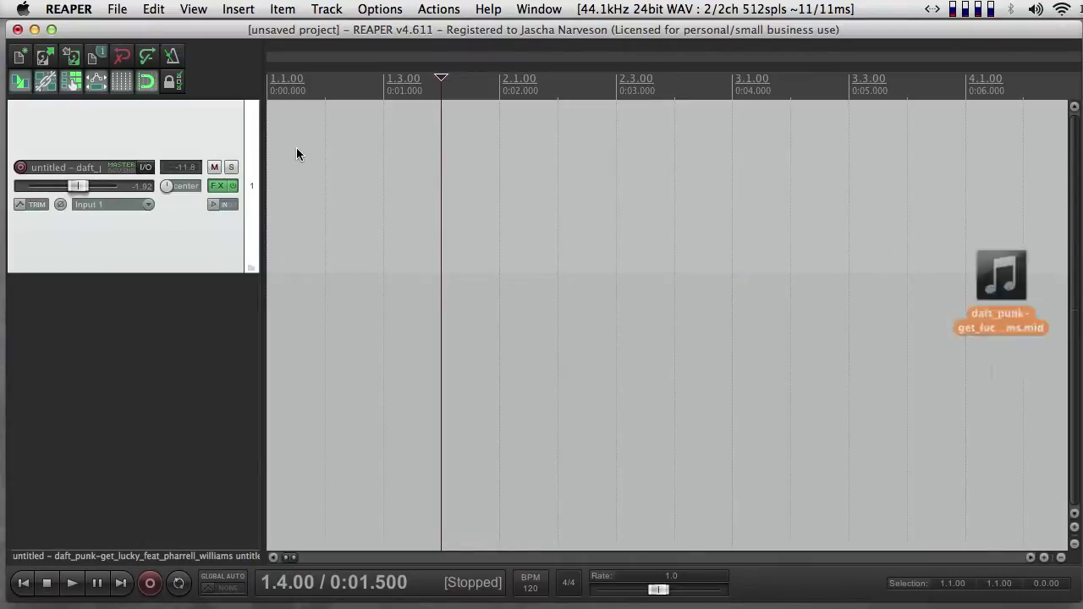
{"action": "key", "text": "super+Tab"}
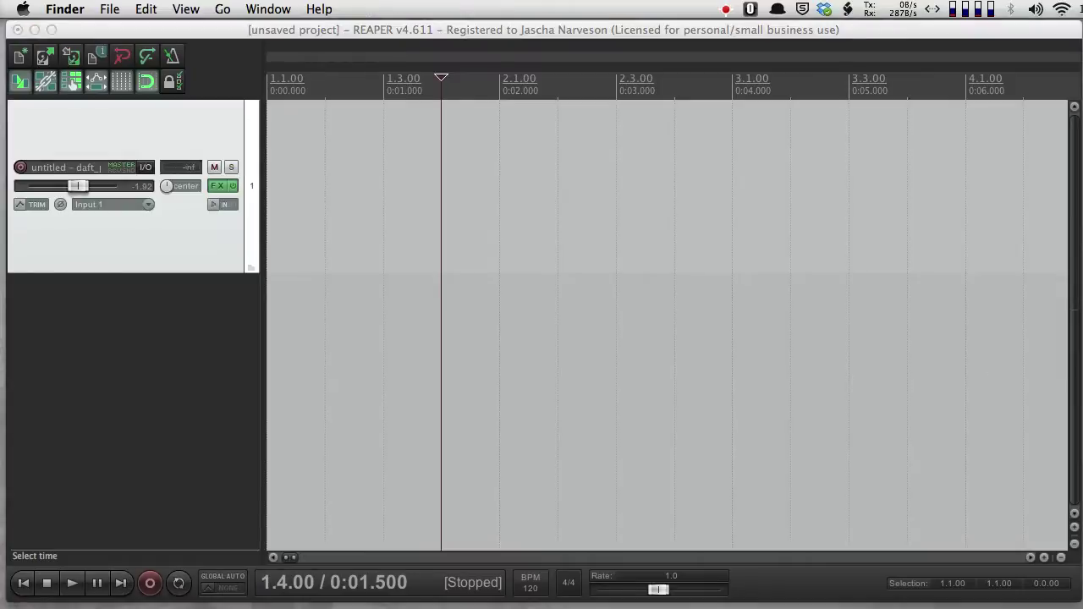
{"action": "left_click_drag", "start_coordinate": [1068, 306], "coordinate": [322, 234]}
{"action": "left_click", "coordinate": [642, 262]}
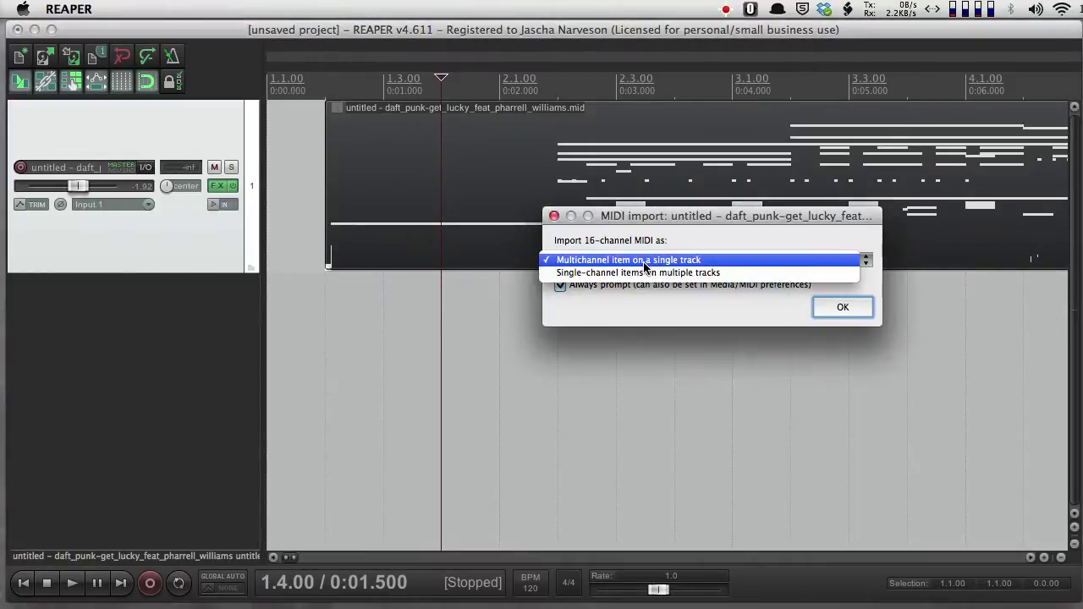
{"action": "left_click", "coordinate": [646, 274]}
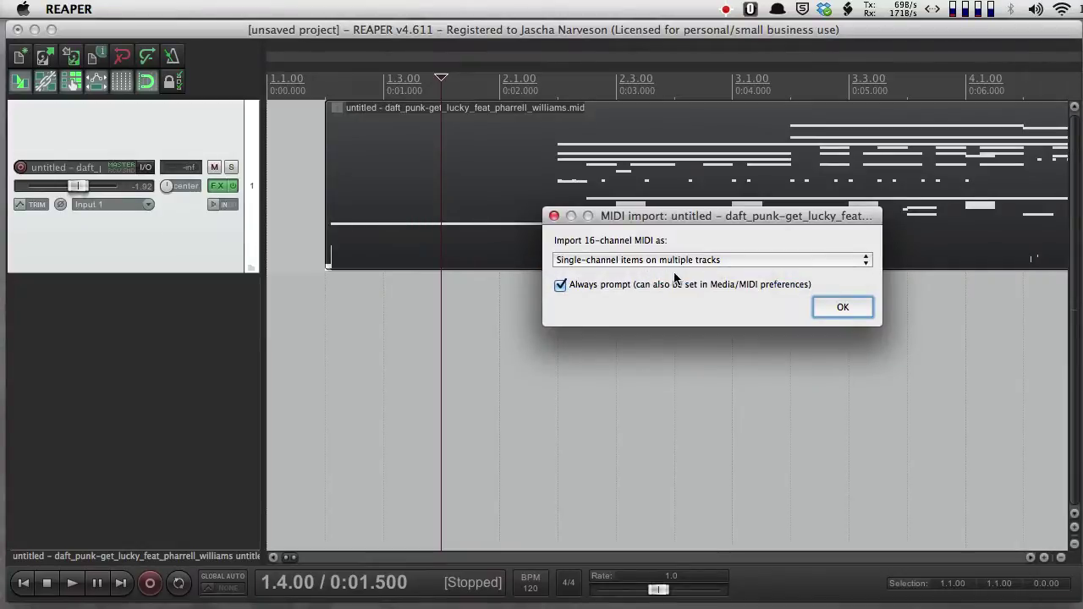
{"action": "left_click", "coordinate": [842, 308]}
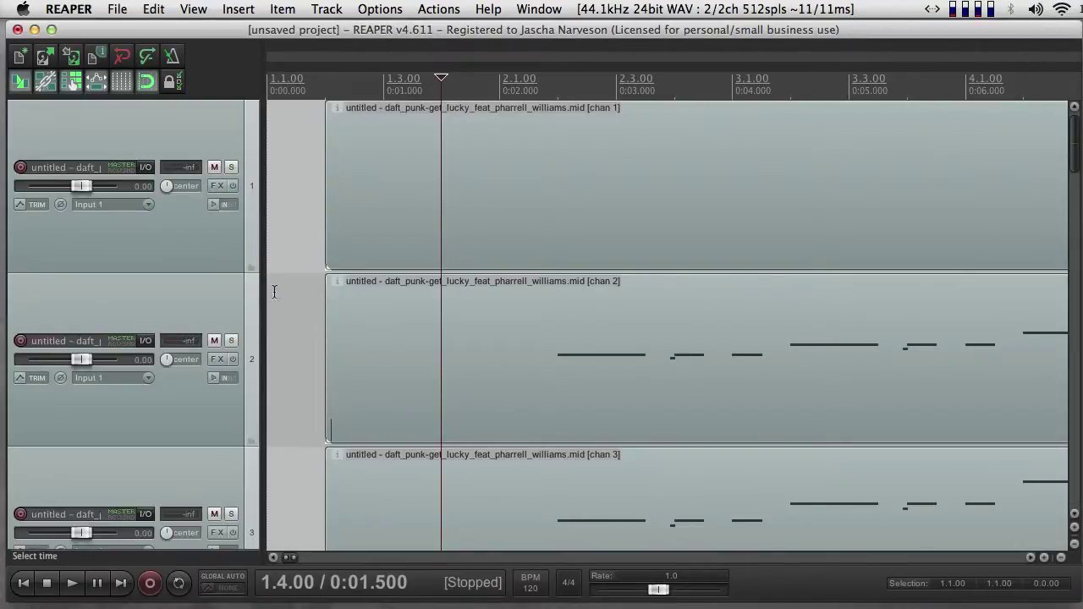
Resize the tracks to fit on screen and select the empty chan 1, 4 and 5 tracks.
{"action": "scroll", "coordinate": [306, 318], "scroll_direction": "down", "scroll_amount": 6}
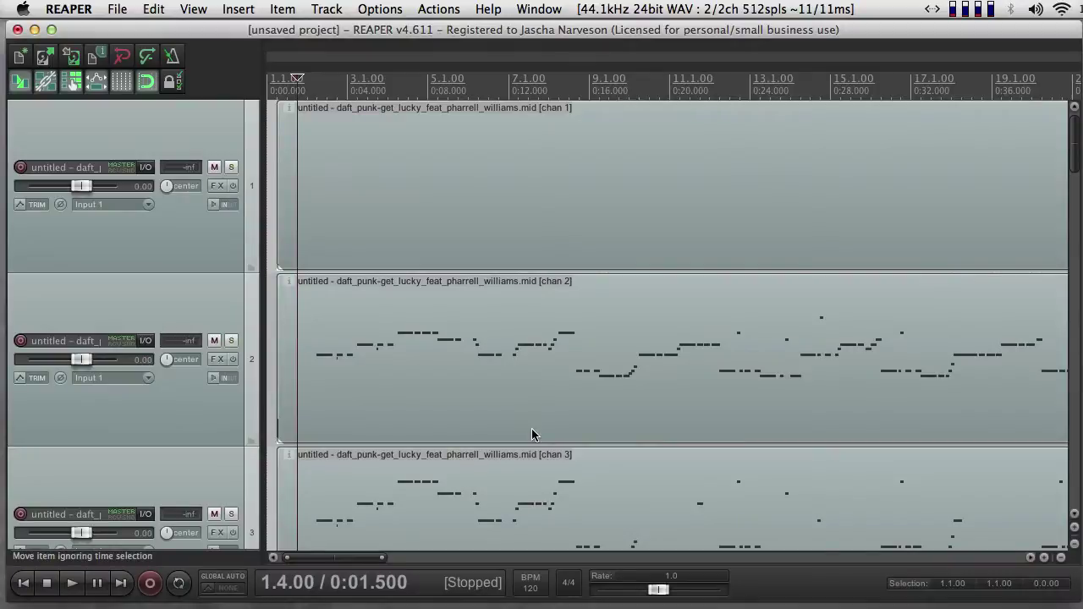
{"action": "left_click", "coordinate": [1075, 544]}
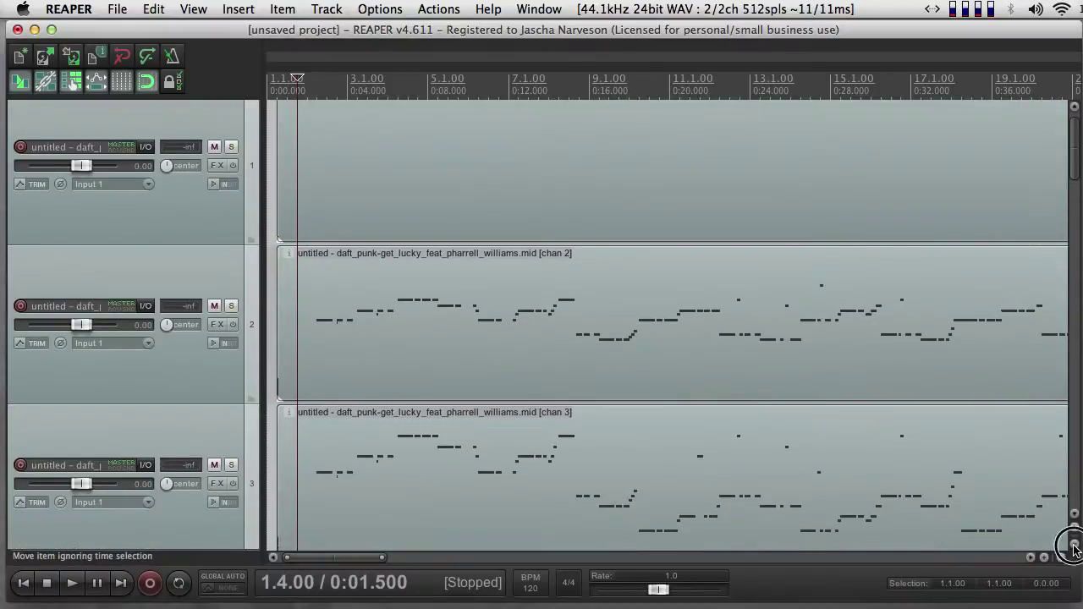
{"action": "left_click", "coordinate": [1075, 543]}
{"action": "left_click", "coordinate": [1075, 543]}
{"action": "left_click", "coordinate": [1075, 547]}
{"action": "left_click", "coordinate": [1075, 546]}
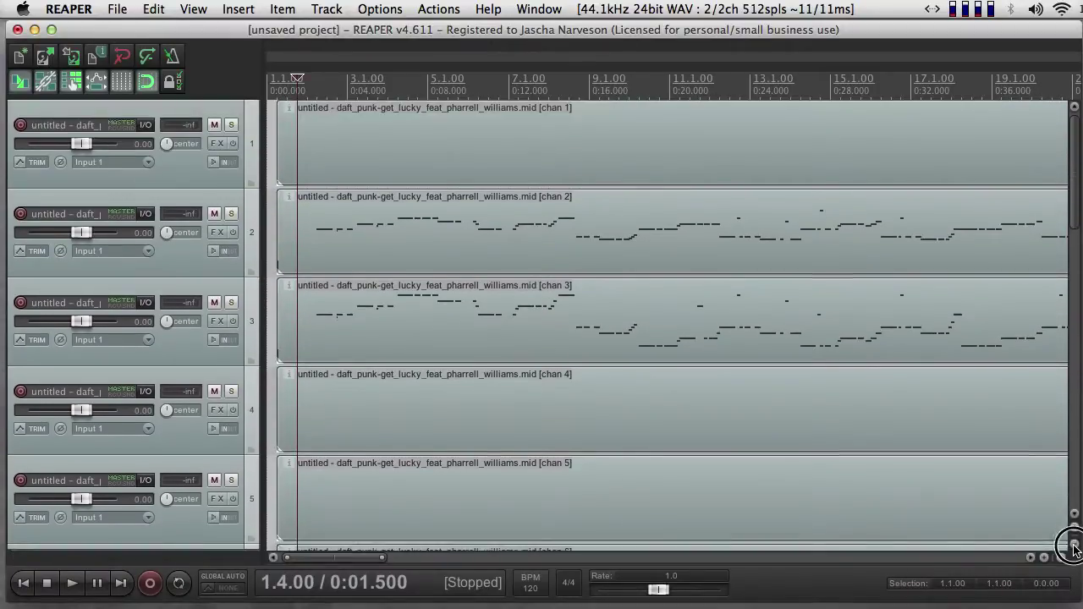
{"action": "left_click", "coordinate": [1075, 547]}
{"action": "left_click", "coordinate": [1075, 547]}
{"action": "left_click", "coordinate": [1074, 547]}
{"action": "left_click", "coordinate": [1075, 547]}
{"action": "left_click", "coordinate": [1074, 547]}
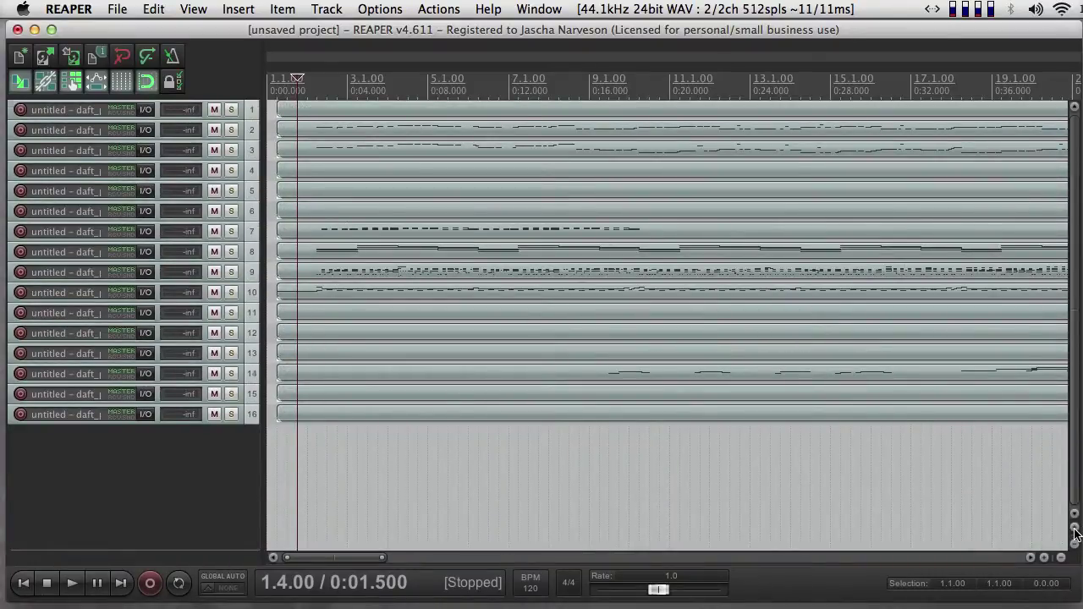
{"action": "left_click", "coordinate": [1075, 528]}
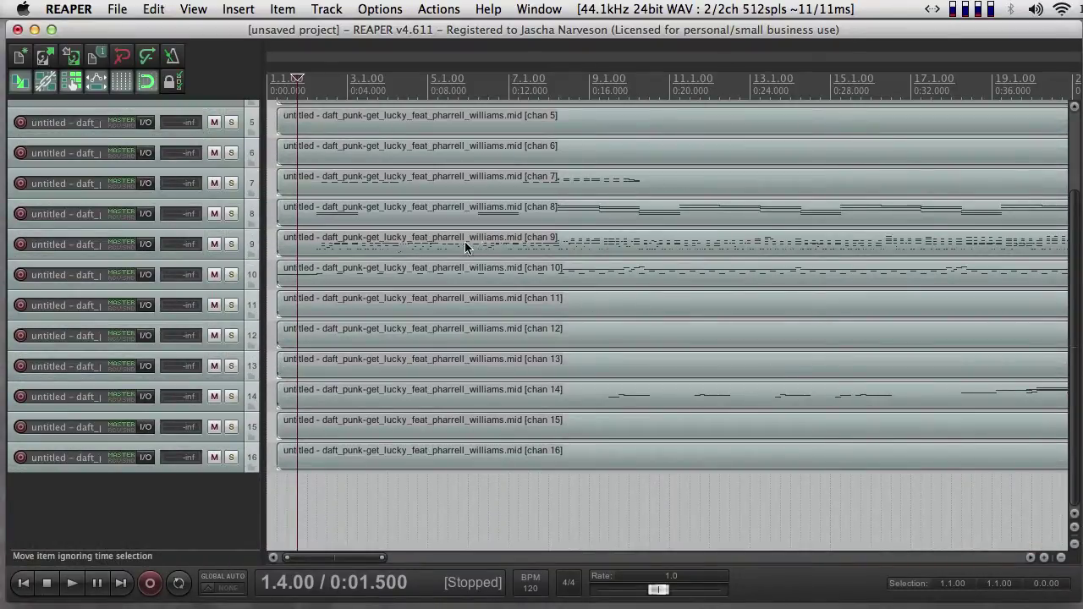
{"action": "scroll", "coordinate": [257, 226], "scroll_direction": "up", "scroll_amount": 3}
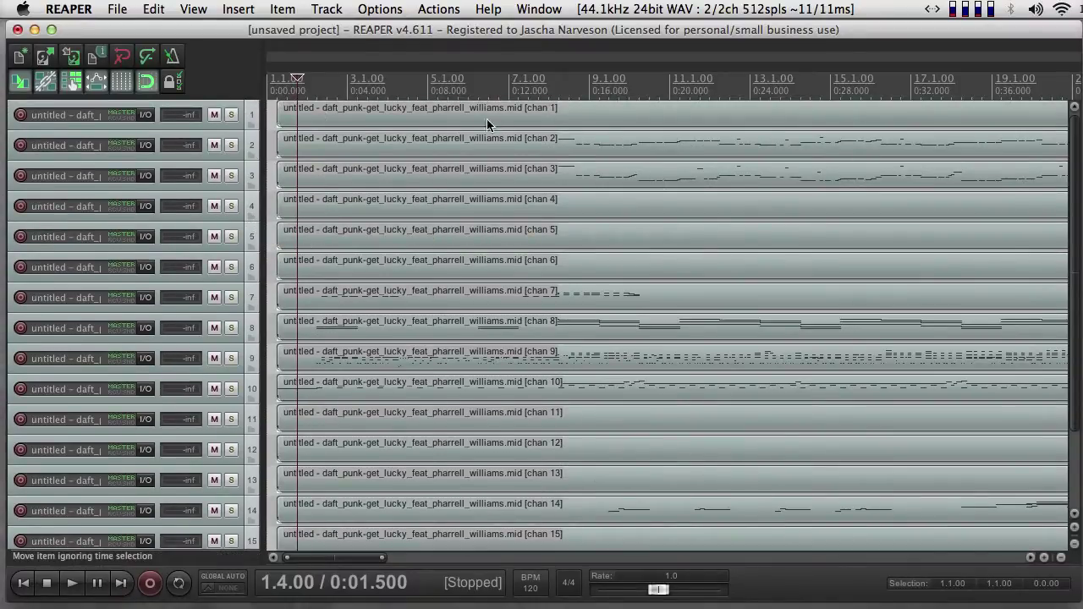
{"action": "left_click", "coordinate": [254, 113]}
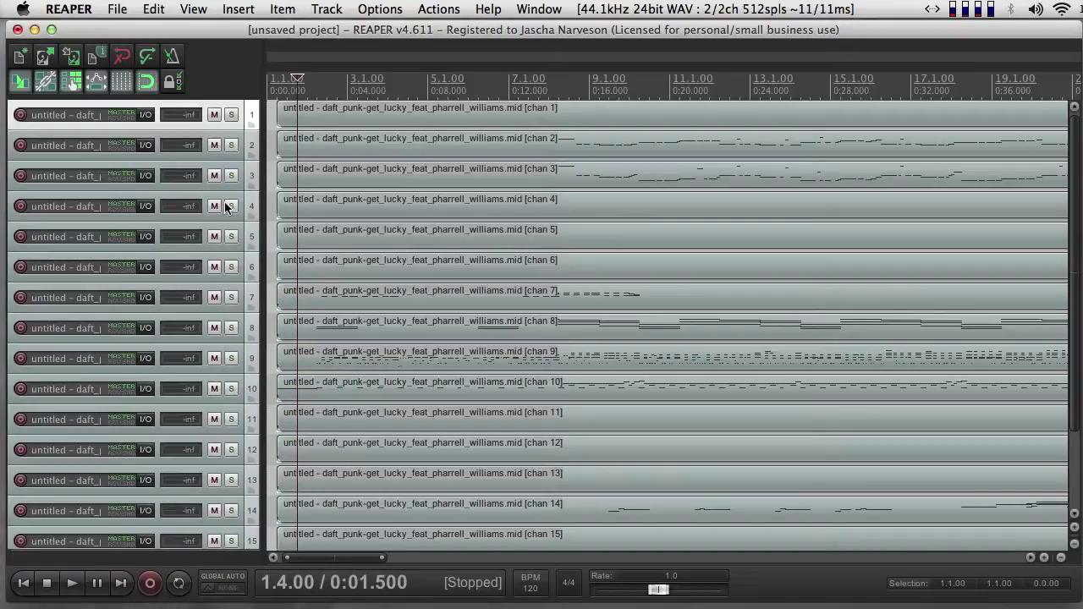
{"action": "left_click", "coordinate": [251, 205], "text": "super"}
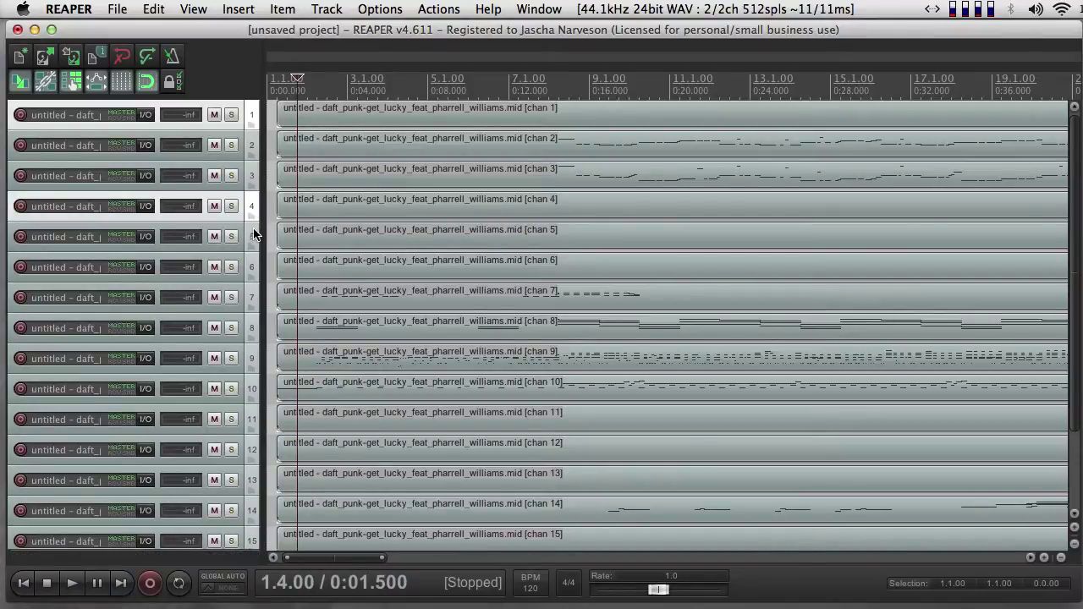
{"action": "left_click", "coordinate": [252, 235], "text": "super"}
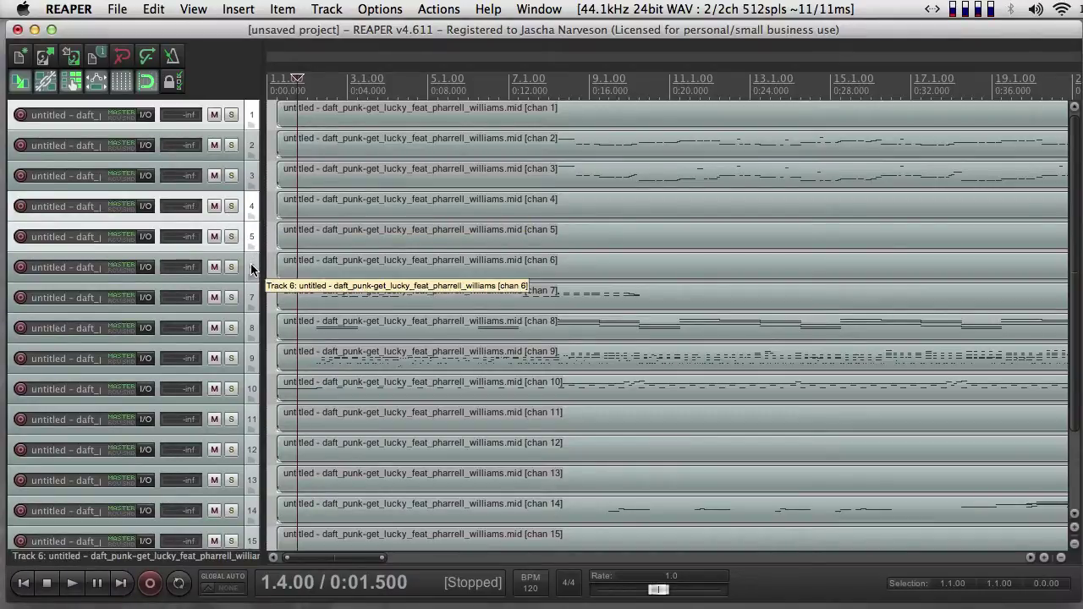
Extend selection to empty chan 6, 15 and 16 tracks, delete all six, and open the Mixer.
{"action": "scroll", "coordinate": [395, 266], "scroll_direction": "down", "scroll_amount": 4}
{"action": "scroll", "coordinate": [395, 262], "scroll_direction": "down", "scroll_amount": 5}
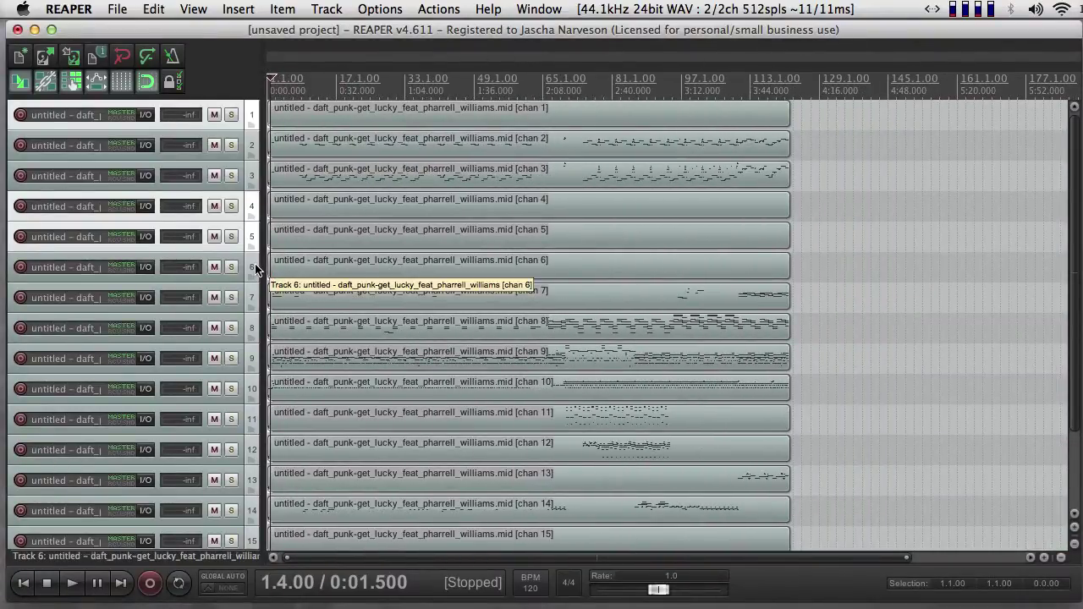
{"action": "scroll", "coordinate": [244, 338], "scroll_direction": "down", "scroll_amount": 1}
{"action": "scroll", "coordinate": [245, 337], "scroll_direction": "down", "scroll_amount": 2}
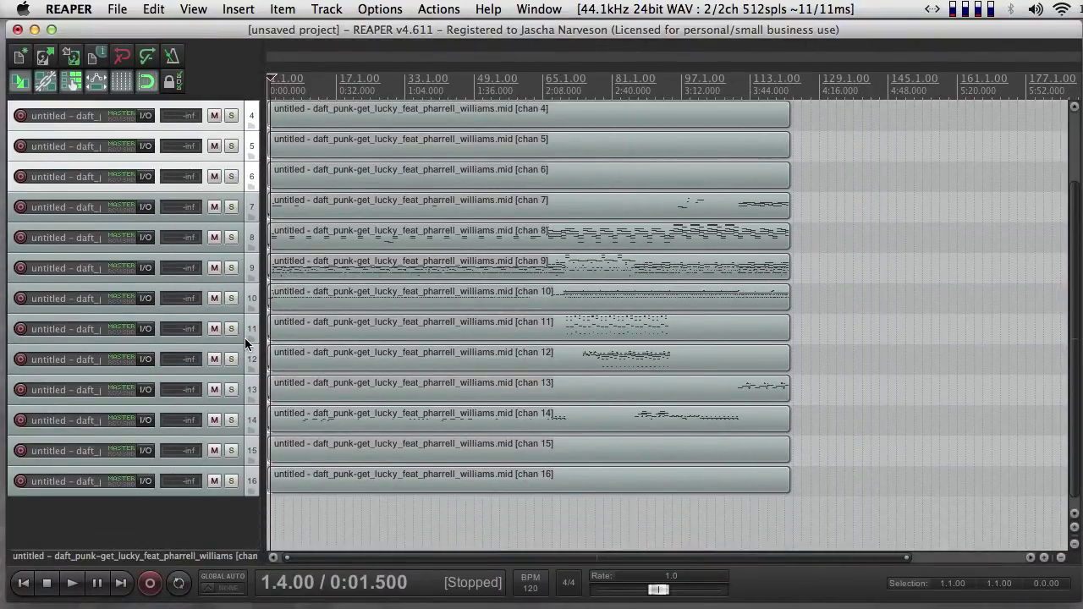
{"action": "left_click", "coordinate": [251, 482], "text": "shift"}
{"action": "key", "text": "Delete"}
{"action": "key", "text": "Return"}
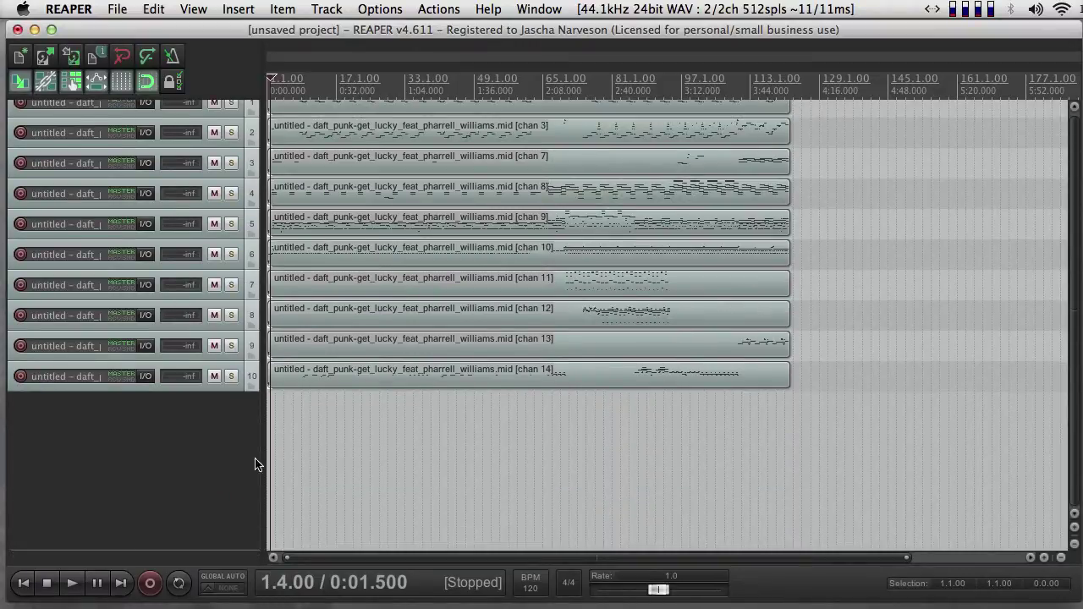
{"action": "scroll", "coordinate": [253, 284], "scroll_direction": "up", "scroll_amount": 1}
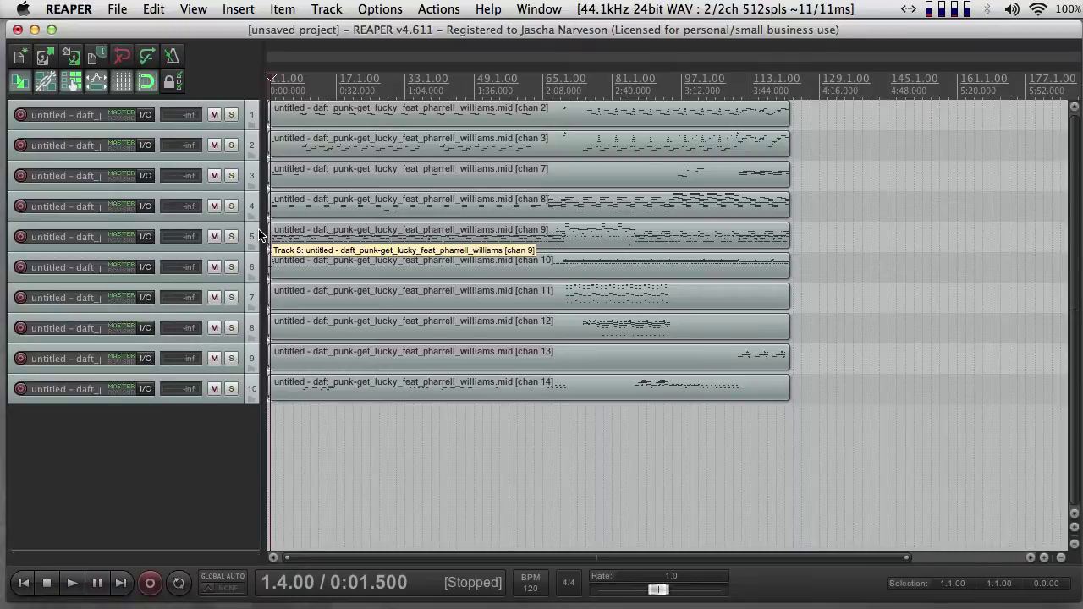
{"action": "key", "text": "super+m"}
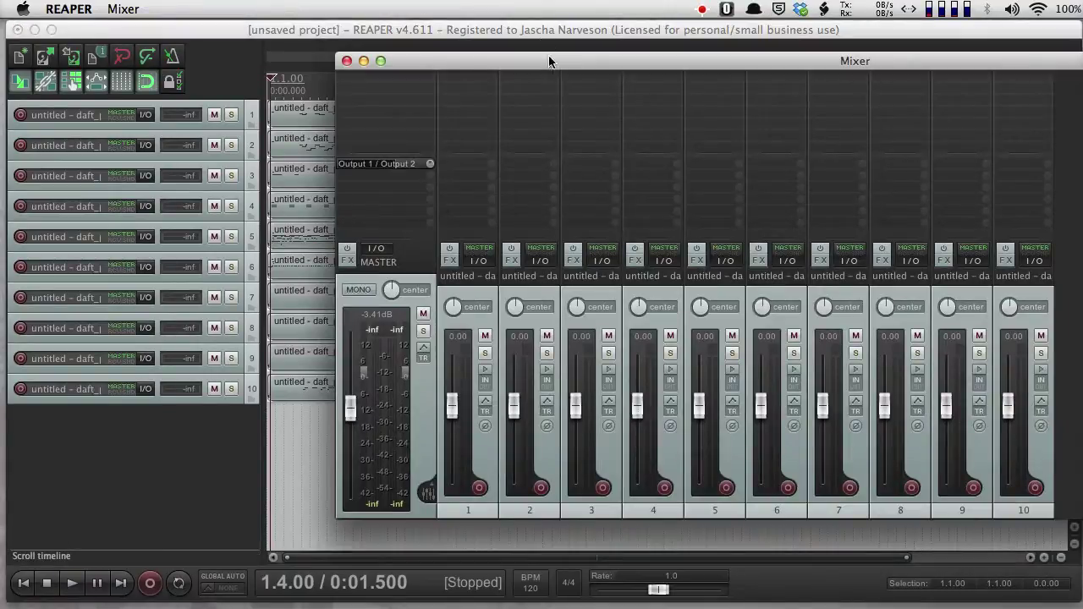
Add the AUi: Apple: DLSMusicDevice instrument to Track 1's FX chain.
{"action": "left_click_drag", "start_coordinate": [551, 66], "coordinate": [304, 55]}
{"action": "key", "text": "f"}
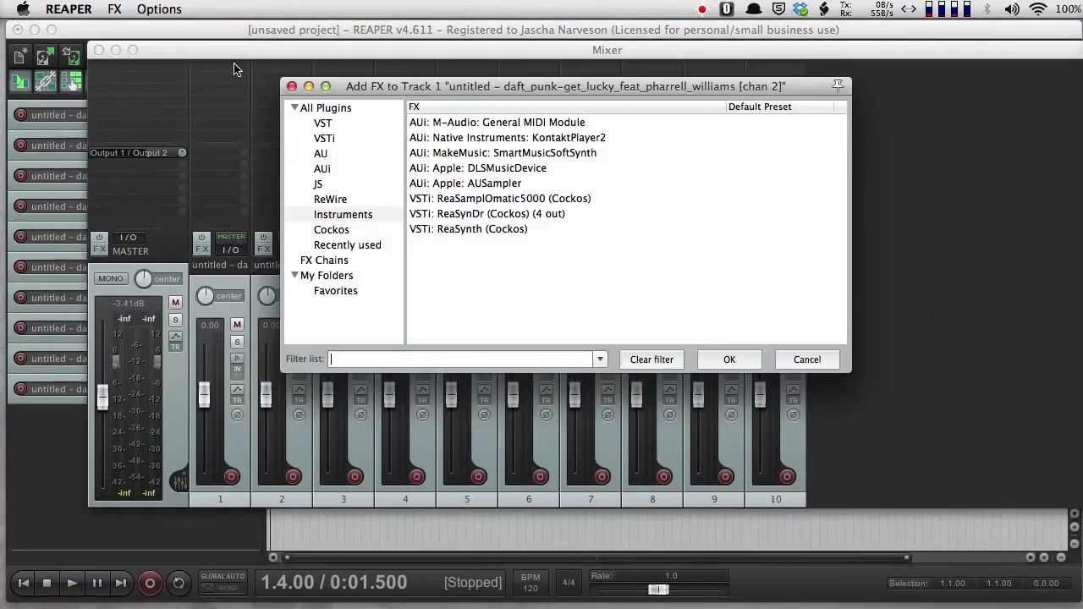
{"action": "left_click", "coordinate": [499, 168]}
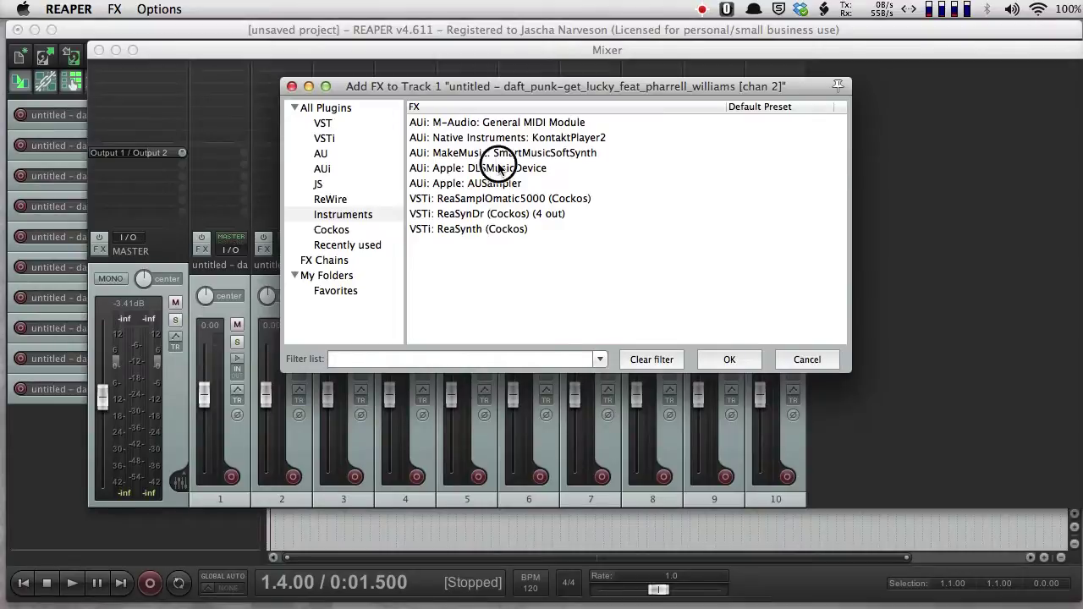
{"action": "left_click", "coordinate": [729, 359]}
{"action": "left_click", "coordinate": [45, 56]}
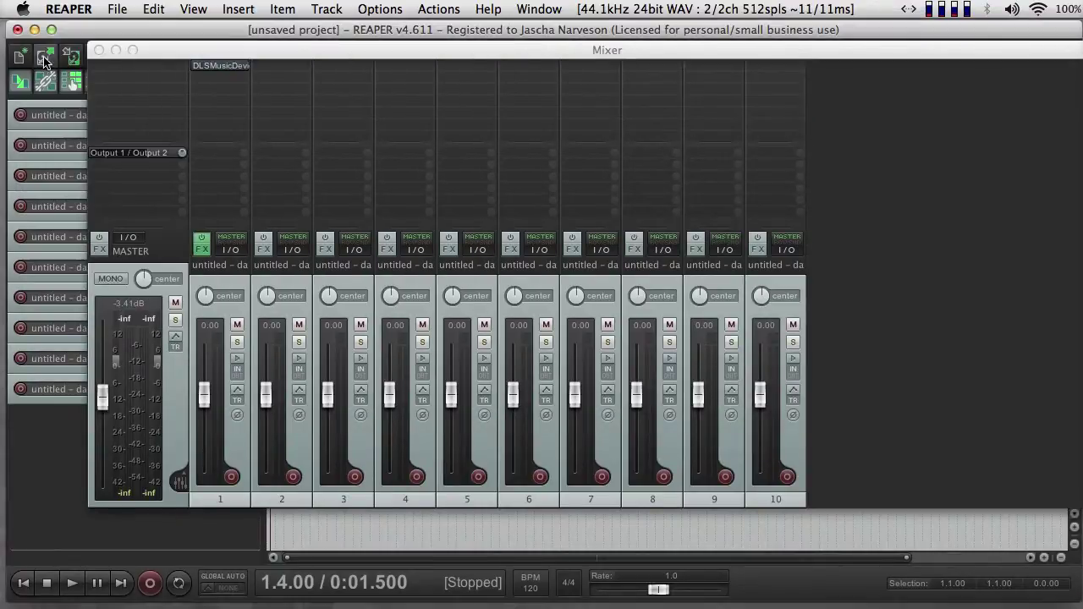
Copy Track 1's DLSMusicDevice to every other track's FX slot and close the Mixer.
{"action": "left_click", "coordinate": [266, 66]}
{"action": "left_click_drag", "start_coordinate": [266, 66], "coordinate": [754, 67]}
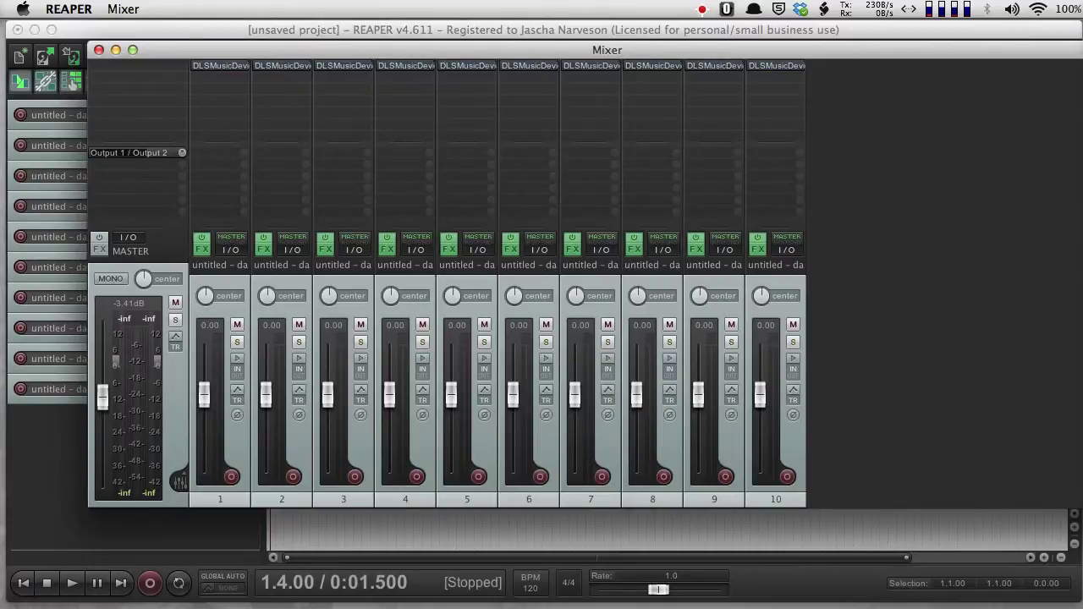
{"action": "left_click_drag", "start_coordinate": [1011, 225], "coordinate": [869, 220]}
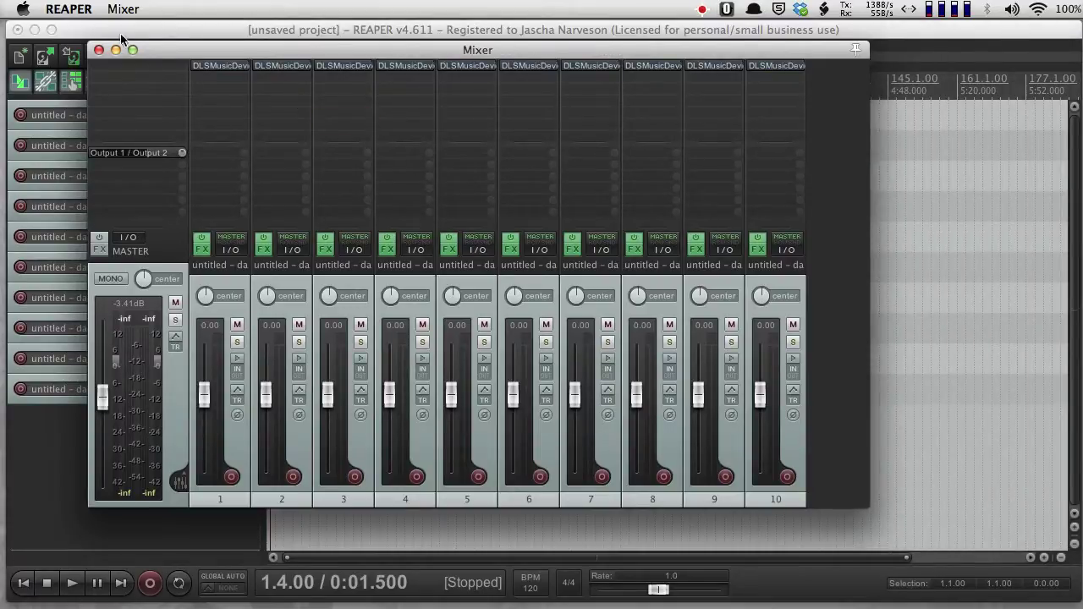
{"action": "left_click", "coordinate": [98, 51]}
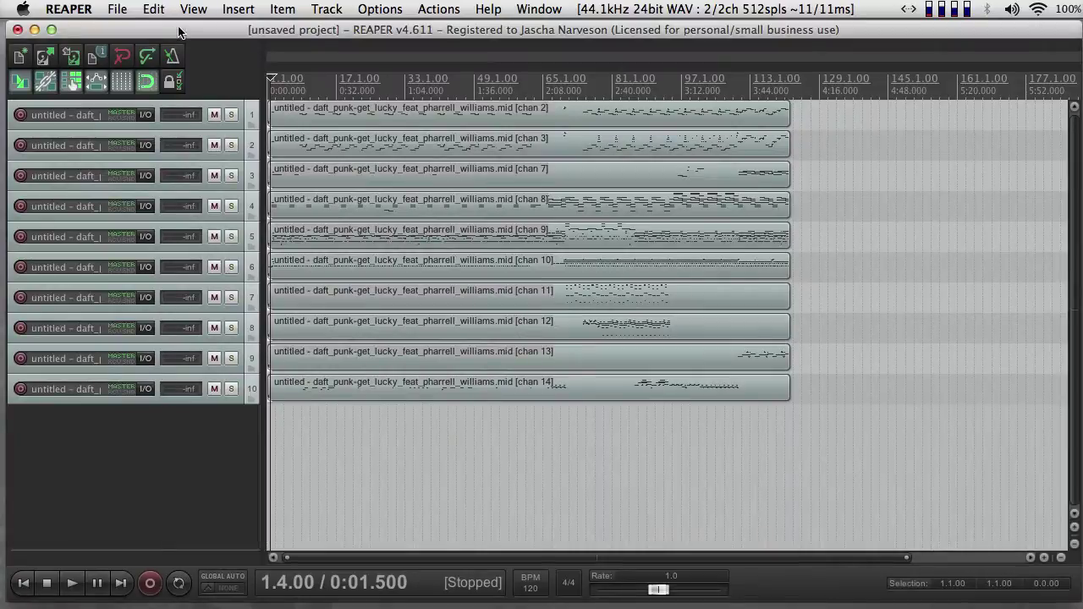
Play the song, open the Mixer, and name tracks 1 and 2 'Bass'.
{"action": "left_click", "coordinate": [23, 579]}
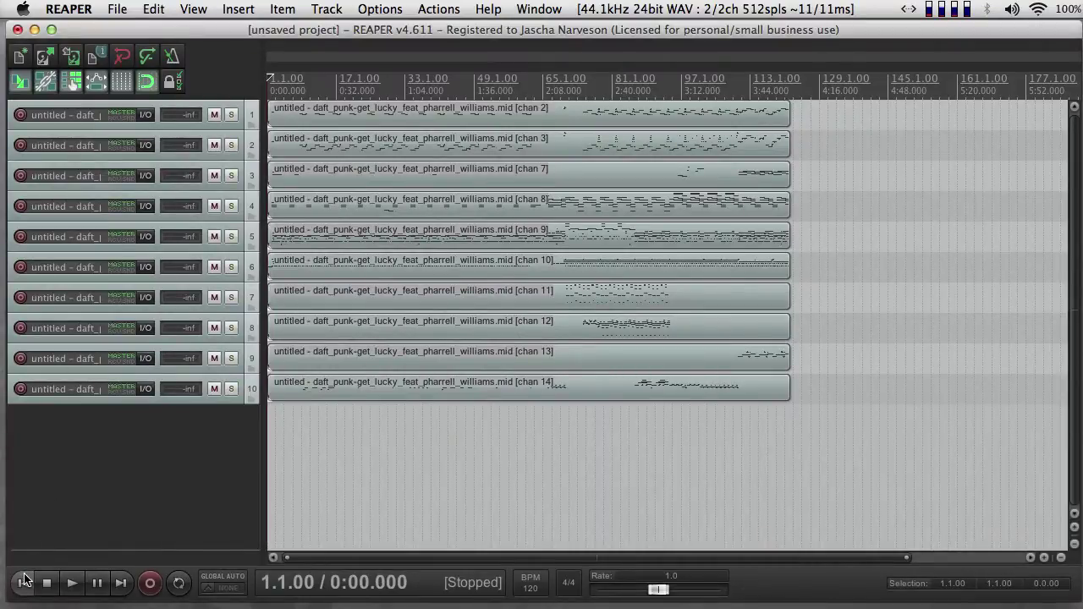
{"action": "left_click", "coordinate": [72, 583]}
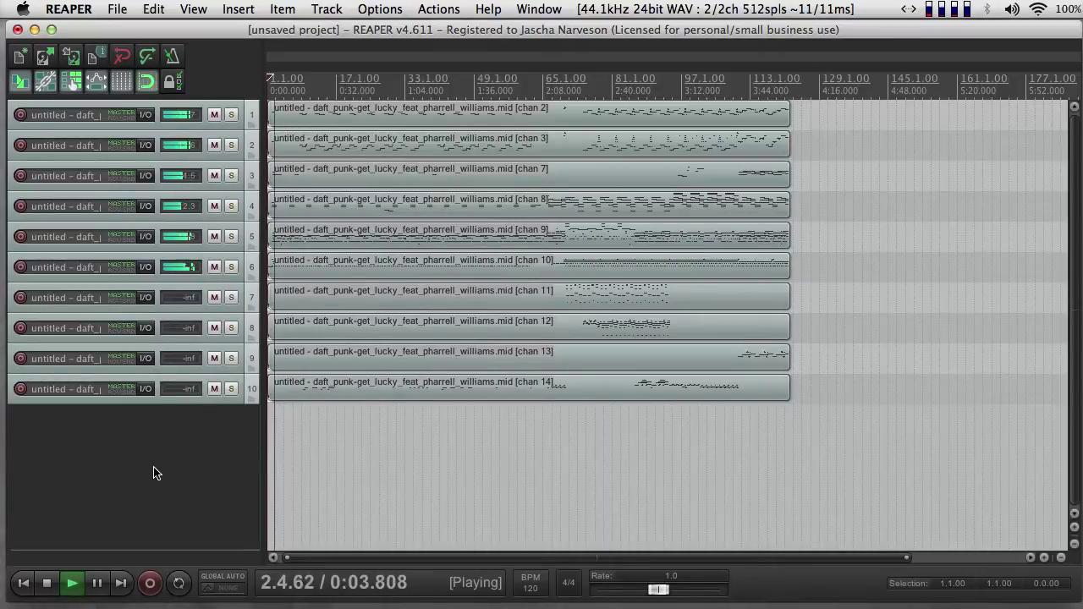
{"action": "key", "text": "super+m"}
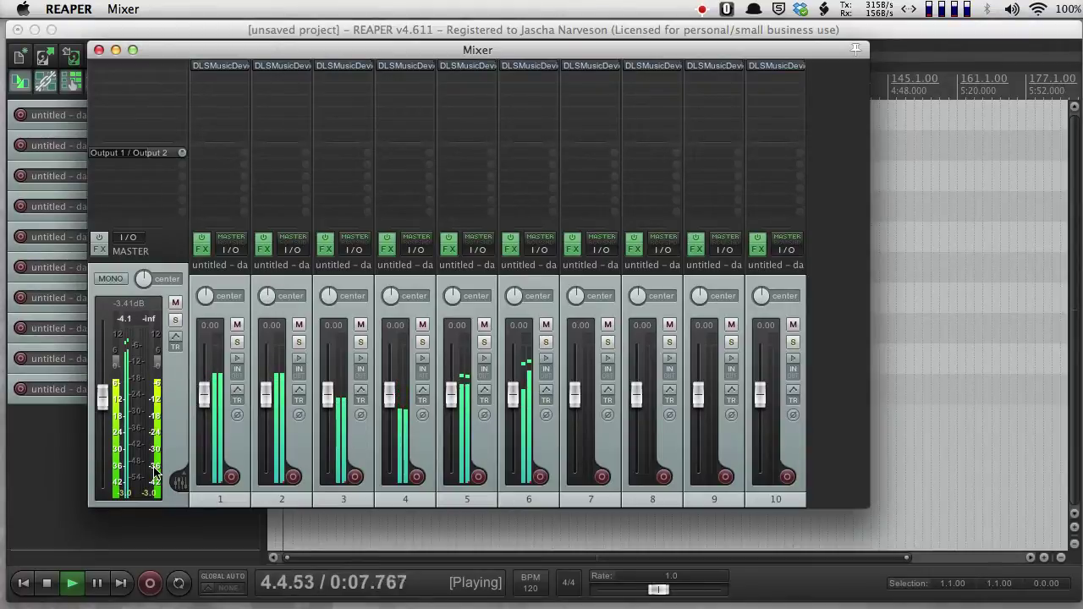
{"action": "key", "text": "space"}
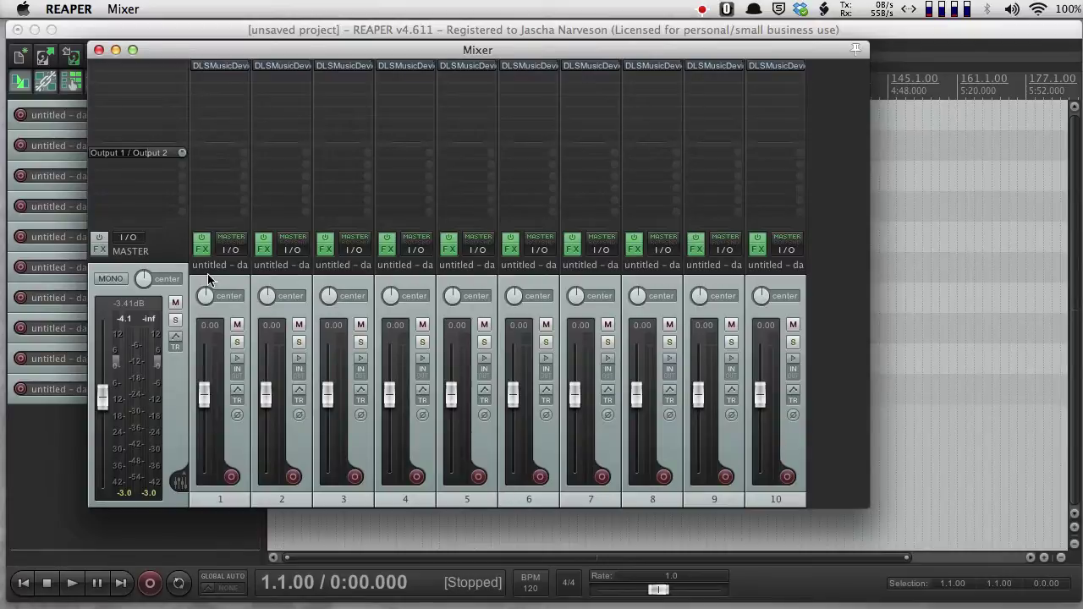
{"action": "double_click", "coordinate": [222, 268]}
{"action": "type", "text": "Bass"}
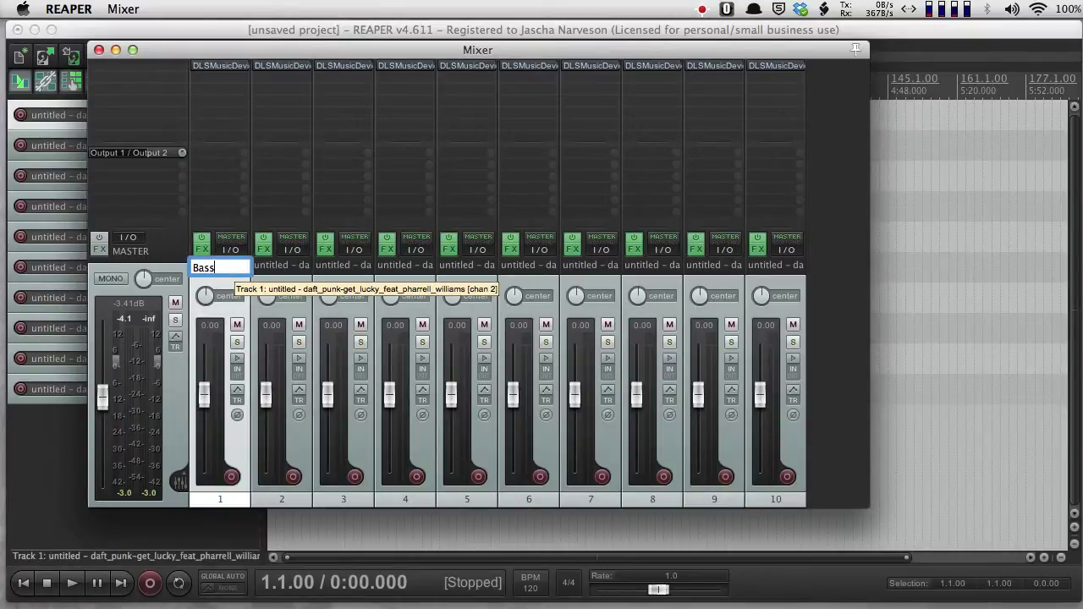
{"action": "key", "text": "Return"}
{"action": "double_click", "coordinate": [295, 268]}
{"action": "type", "text": "Ba"}
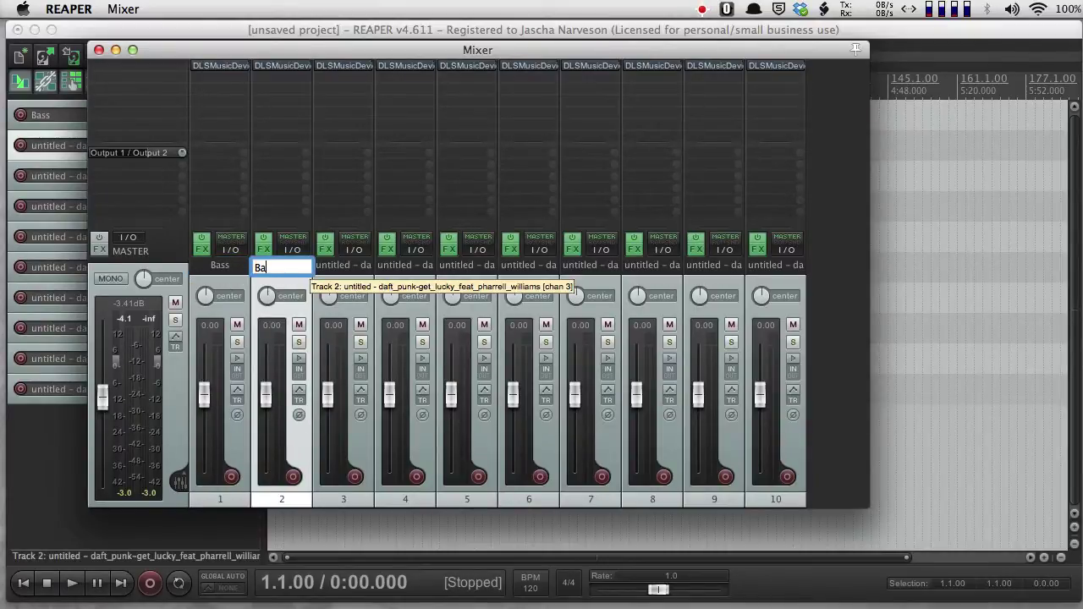
{"action": "type", "text": "ss"}
{"action": "key", "text": "Return"}
Solo and rename track 6 to 'Drums' and track 5 to 'Guitar' during playback.
{"action": "key", "text": "space"}
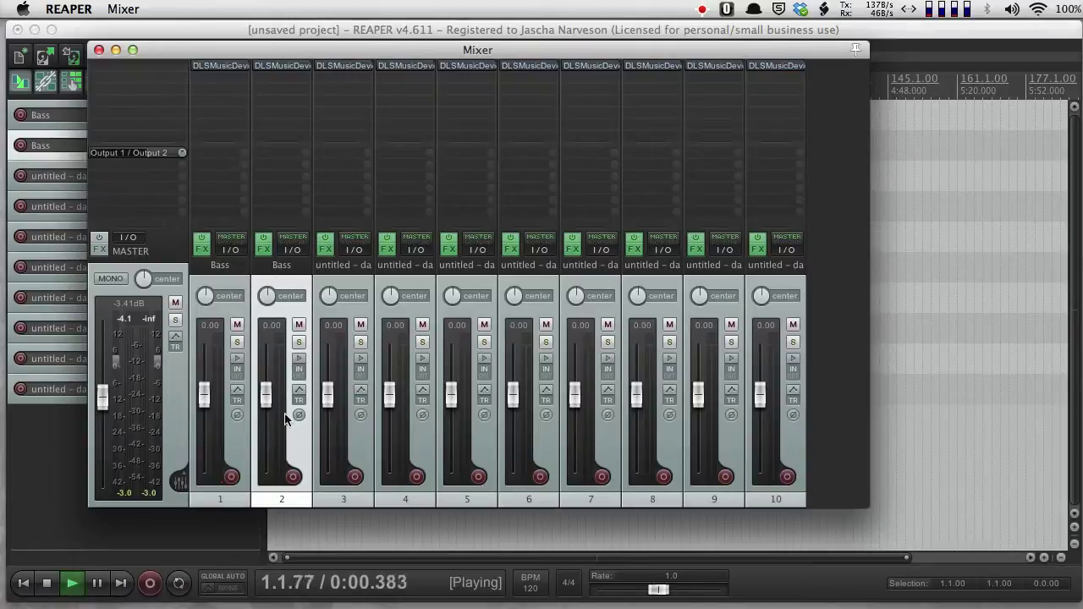
{"action": "left_click", "coordinate": [546, 341]}
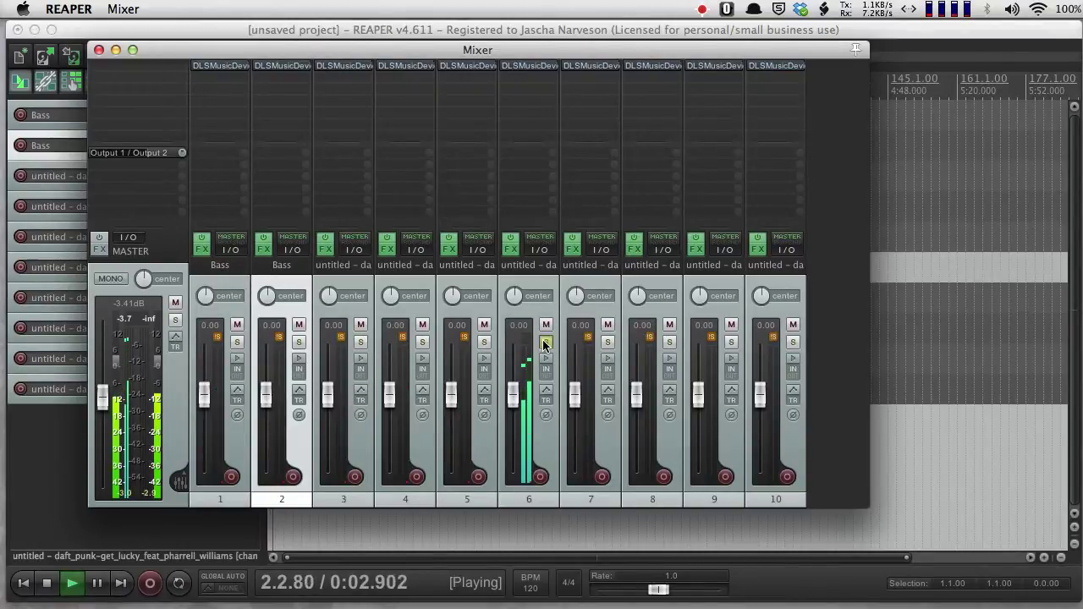
{"action": "double_click", "coordinate": [525, 266]}
{"action": "type", "text": "Drus"}
{"action": "key", "text": "BackSpace"}
{"action": "type", "text": "ms"}
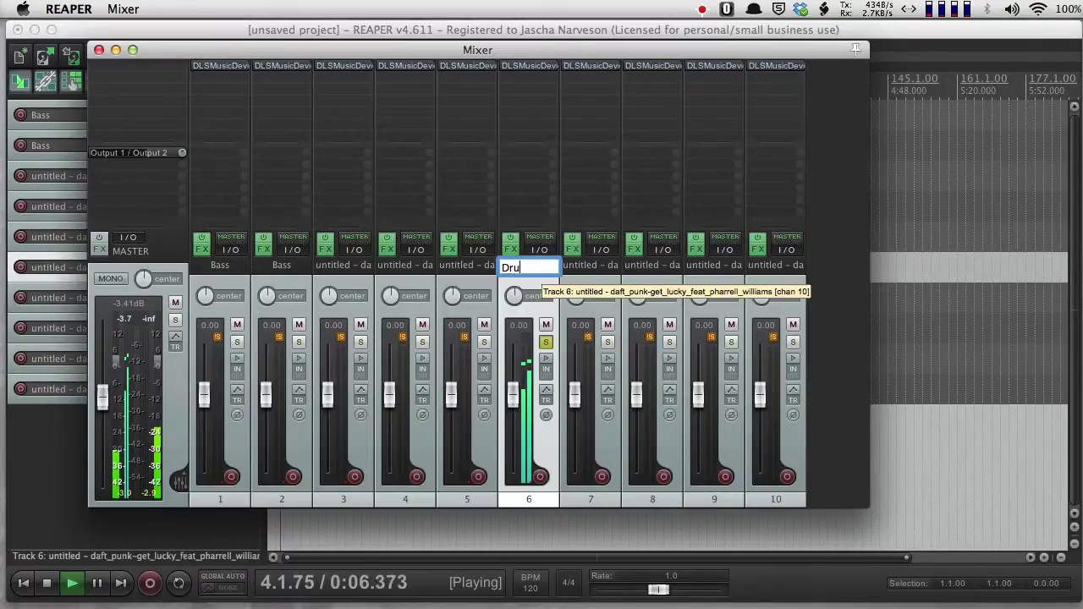
{"action": "key", "text": "Return"}
{"action": "left_click", "coordinate": [545, 342]}
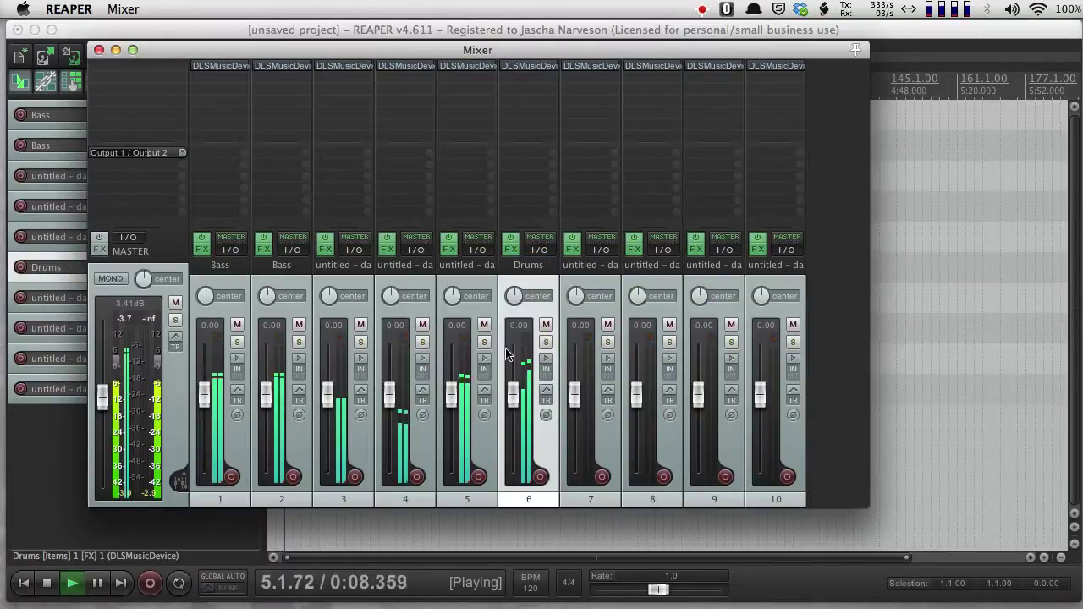
{"action": "left_click", "coordinate": [484, 341]}
{"action": "double_click", "coordinate": [464, 266]}
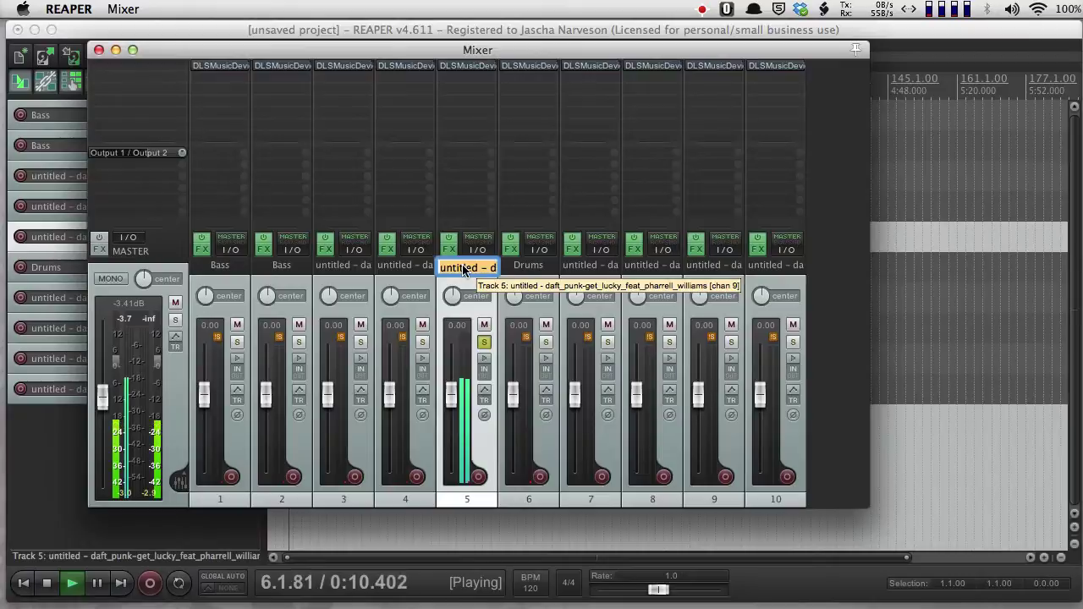
{"action": "type", "text": "Guitar"}
{"action": "key", "text": "Return"}
Solo and rename track 4 to 'Piano' and track 3 to 'Organ'.
{"action": "left_click", "coordinate": [484, 342]}
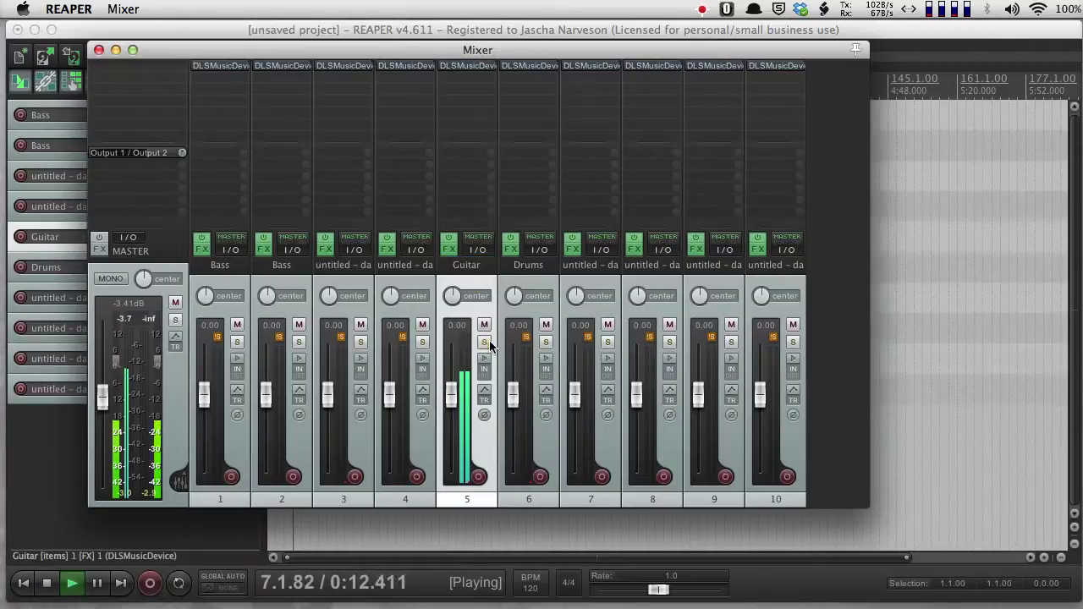
{"action": "left_click", "coordinate": [423, 341]}
{"action": "double_click", "coordinate": [406, 266]}
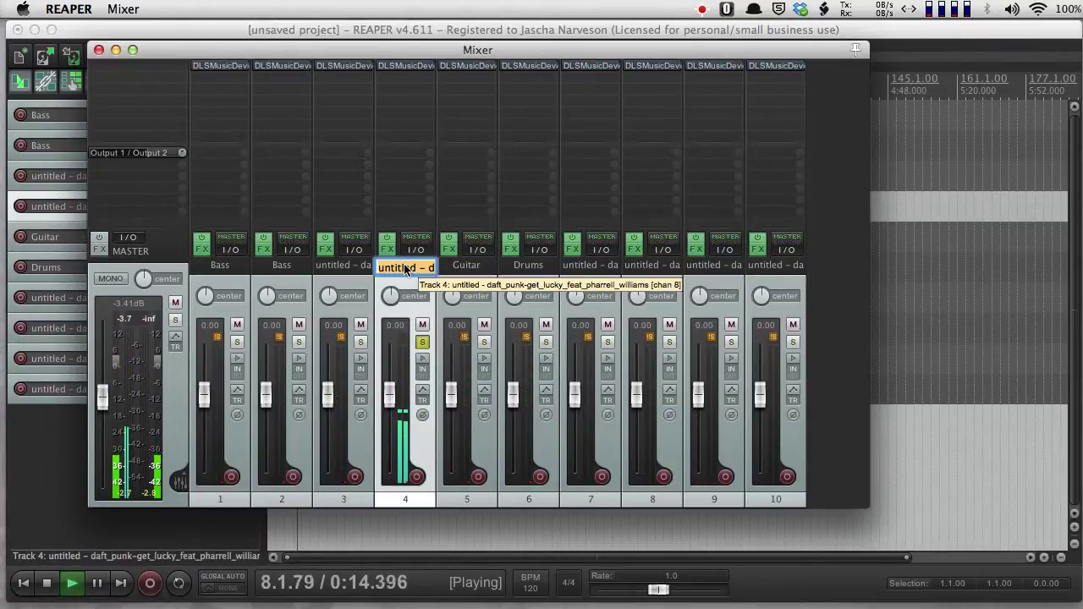
{"action": "type", "text": "Piano"}
{"action": "key", "text": "Return"}
{"action": "left_click", "coordinate": [423, 341]}
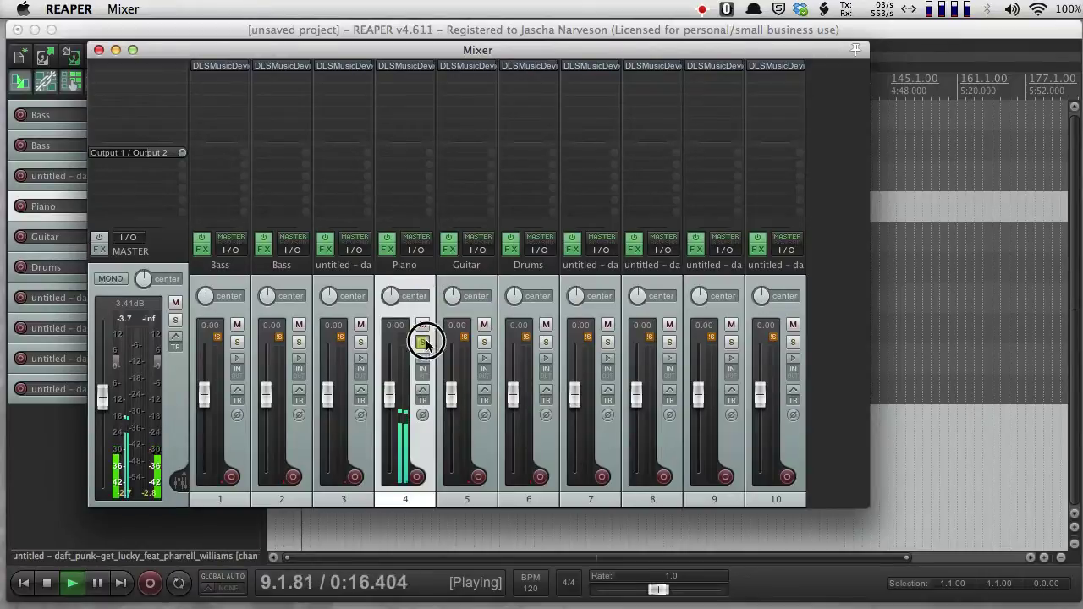
{"action": "left_click", "coordinate": [361, 342]}
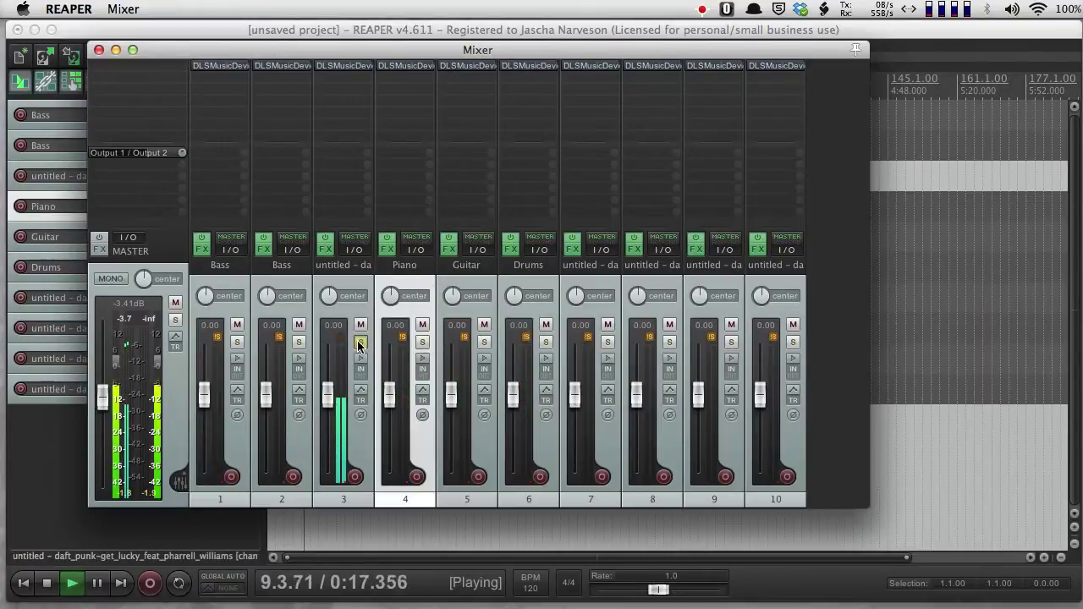
{"action": "double_click", "coordinate": [344, 265]}
{"action": "type", "text": "Organ"}
{"action": "key", "text": "Return"}
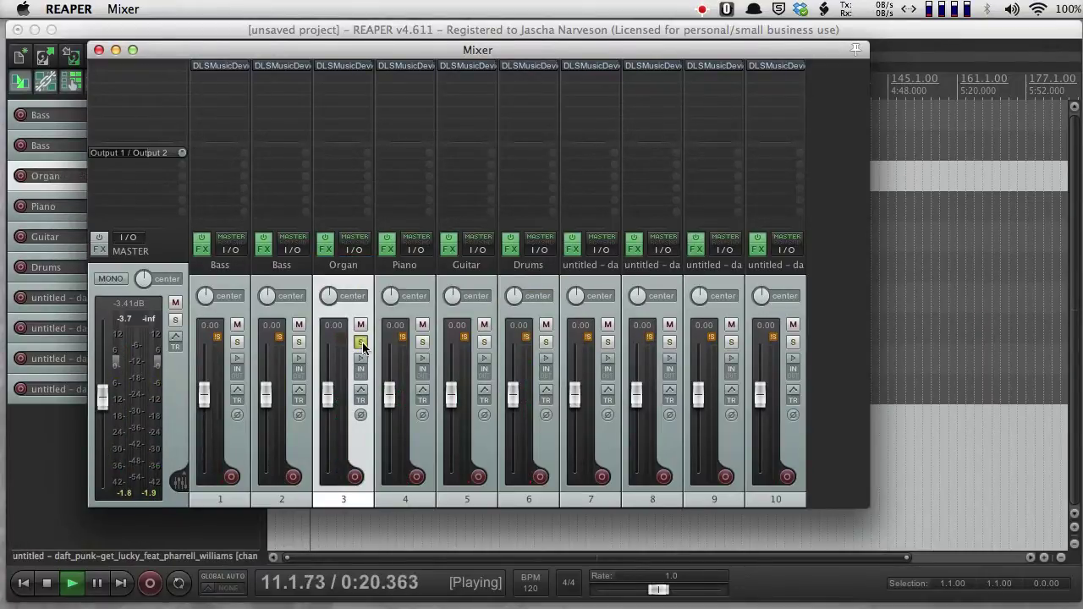
Audition tracks 2 and 1 solo, unsolo all tracks, and close the Mixer.
{"action": "left_click", "coordinate": [361, 342]}
{"action": "left_click", "coordinate": [298, 342]}
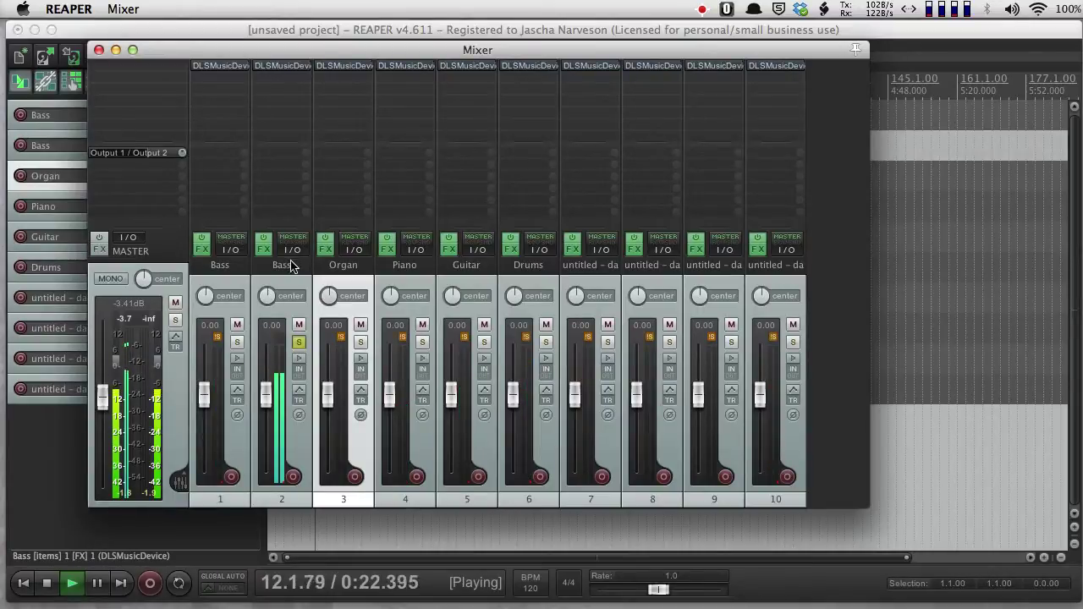
{"action": "left_click", "coordinate": [298, 342]}
{"action": "left_click", "coordinate": [237, 342]}
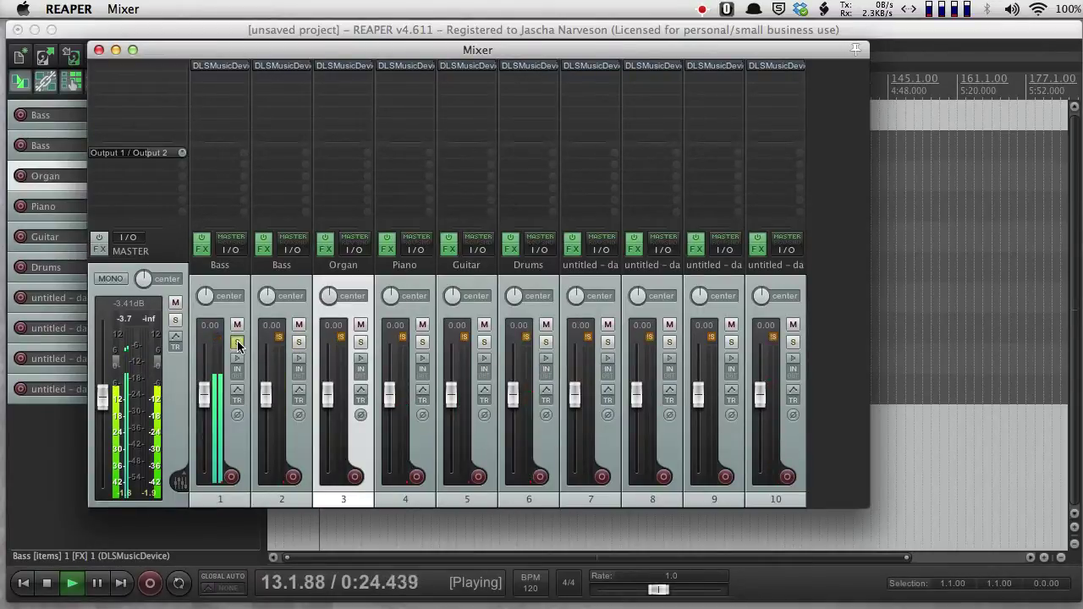
{"action": "left_click", "coordinate": [237, 341]}
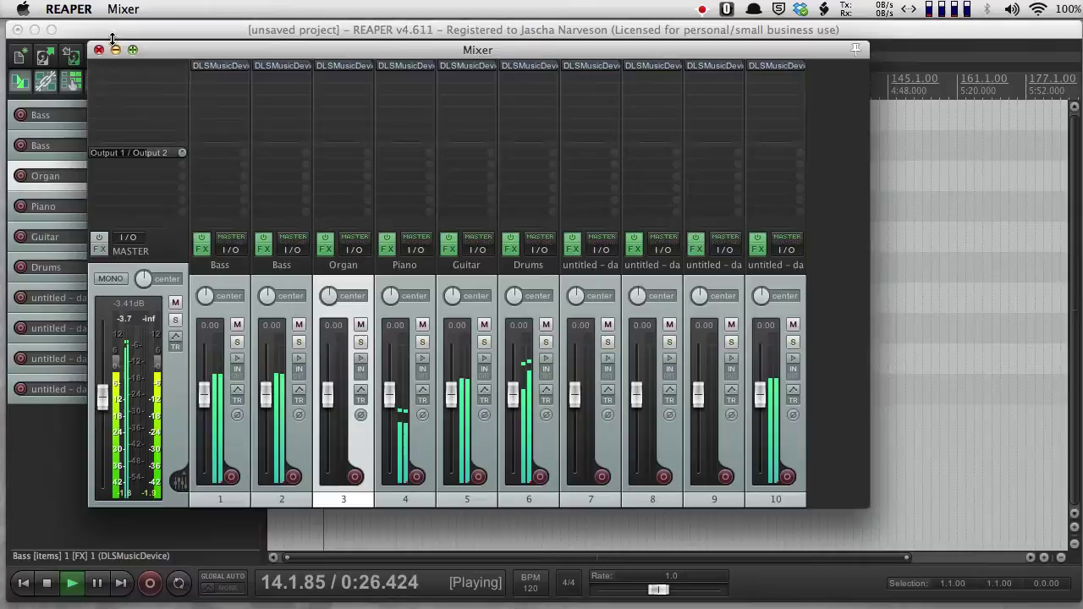
{"action": "left_click", "coordinate": [97, 49]}
Restart playback from bar 75 to audition the untitled tracks.
{"action": "key", "text": "space"}
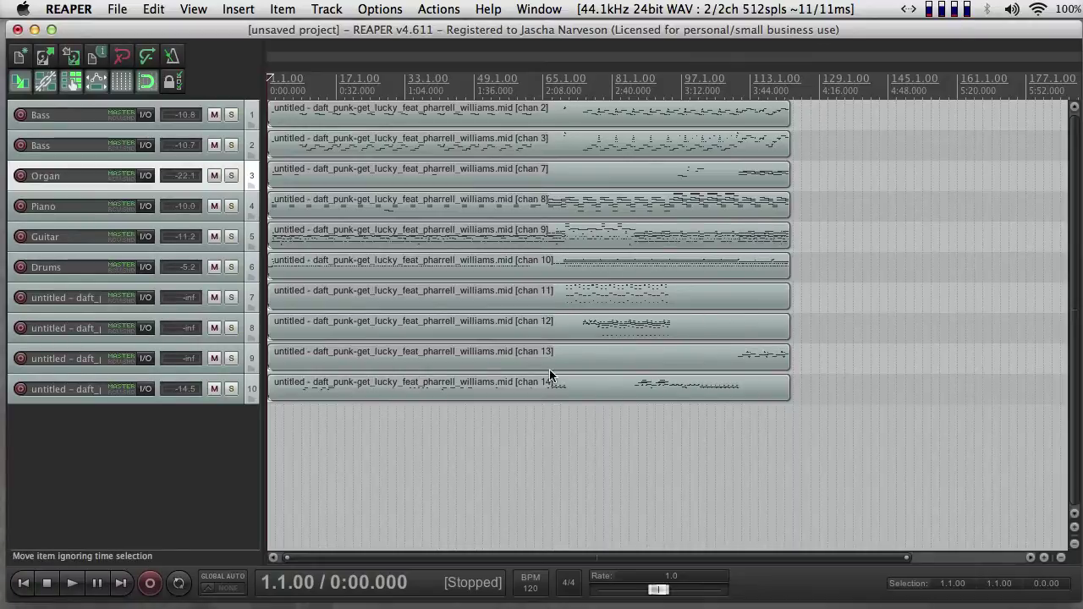
{"action": "left_click", "coordinate": [561, 86]}
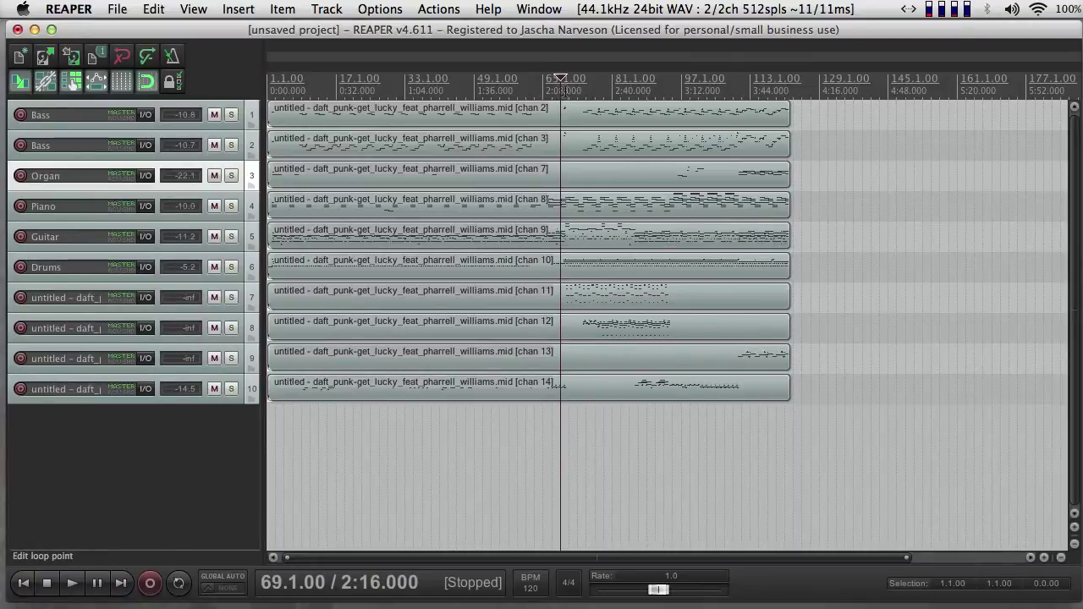
{"action": "left_click", "coordinate": [587, 88]}
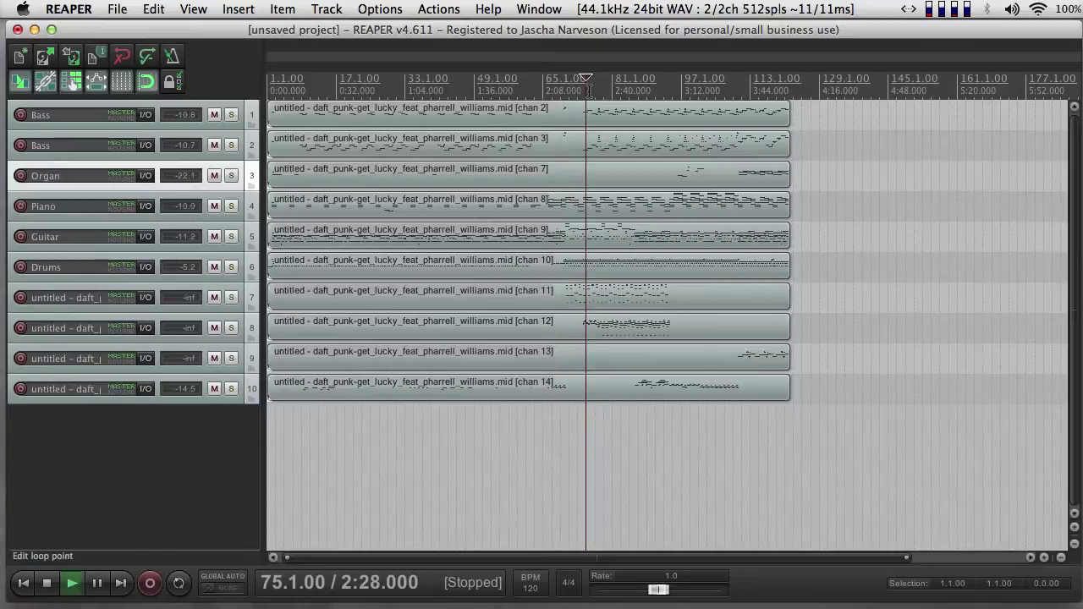
{"action": "key", "text": "space"}
Solo track 7 and name it 'Slap Bass?'.
{"action": "left_click", "coordinate": [231, 297]}
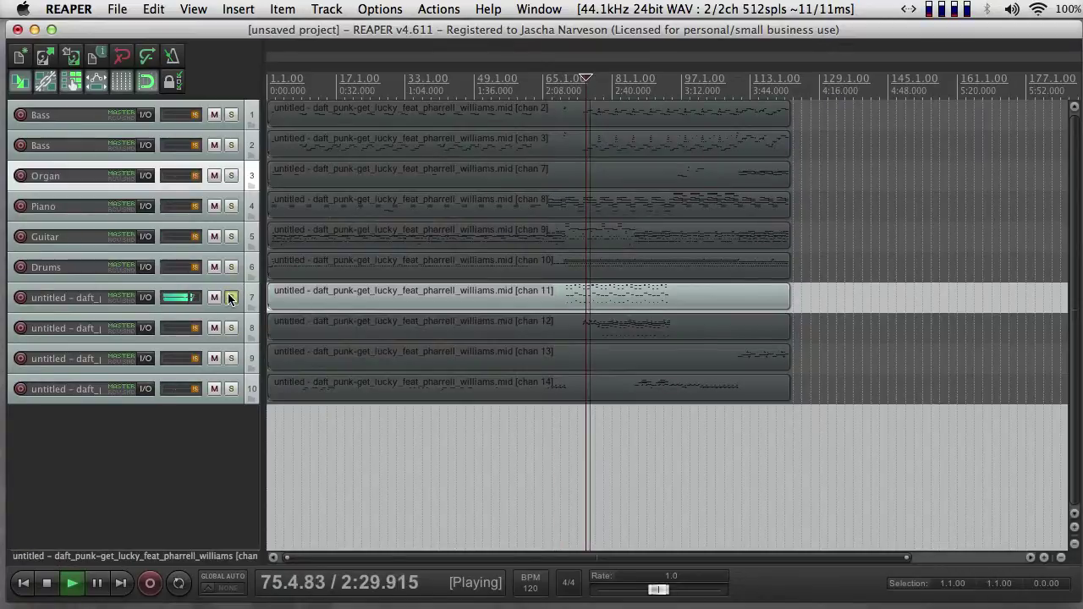
{"action": "double_click", "coordinate": [75, 297]}
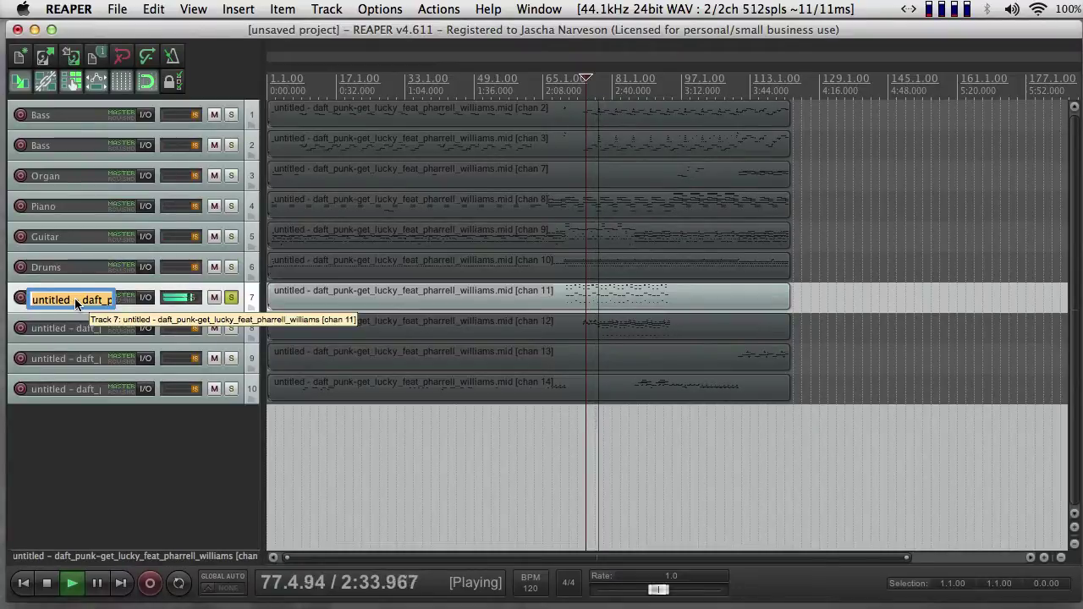
{"action": "type", "text": "Slap Bass"}
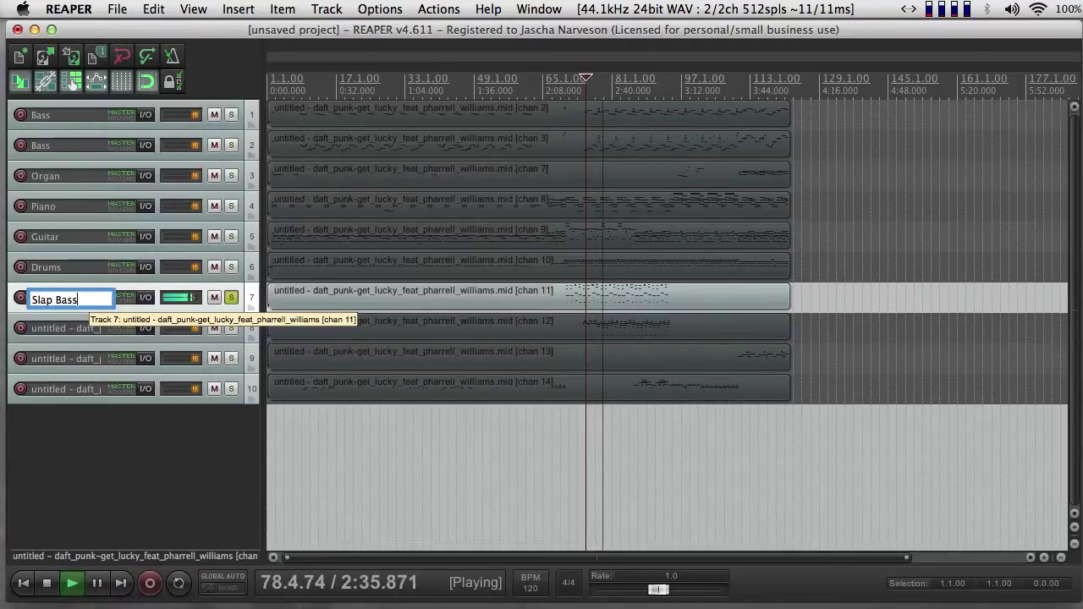
{"action": "type", "text": "?"}
{"action": "key", "text": "Return"}
Solo track 8, name it 'High Sound', then unsolo it.
{"action": "left_click", "coordinate": [229, 327]}
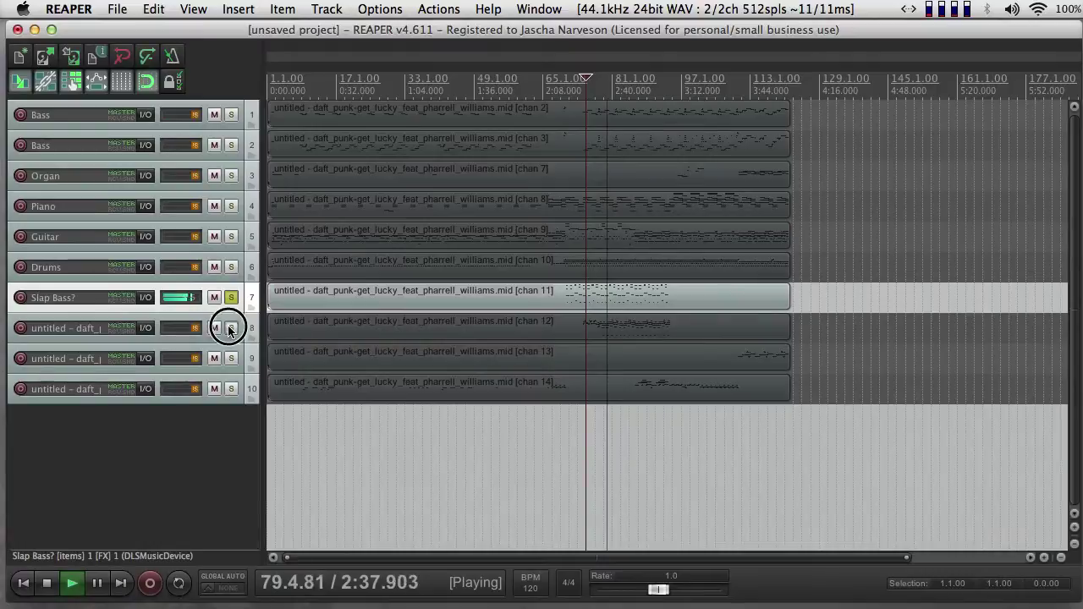
{"action": "left_click", "coordinate": [232, 298]}
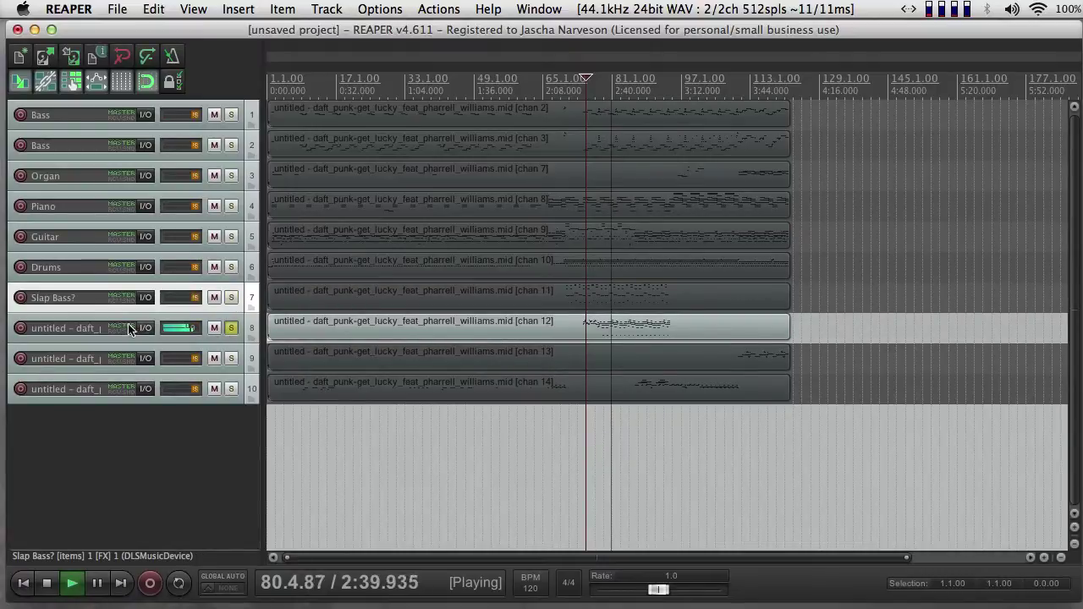
{"action": "double_click", "coordinate": [84, 331]}
{"action": "type", "text": "High Sound"}
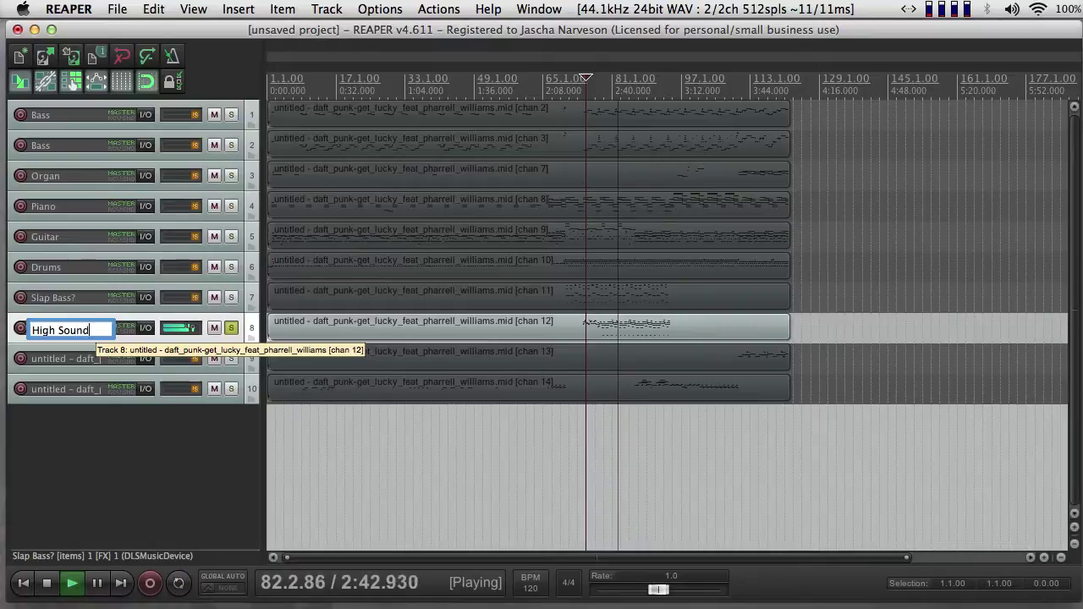
{"action": "key", "text": "Return"}
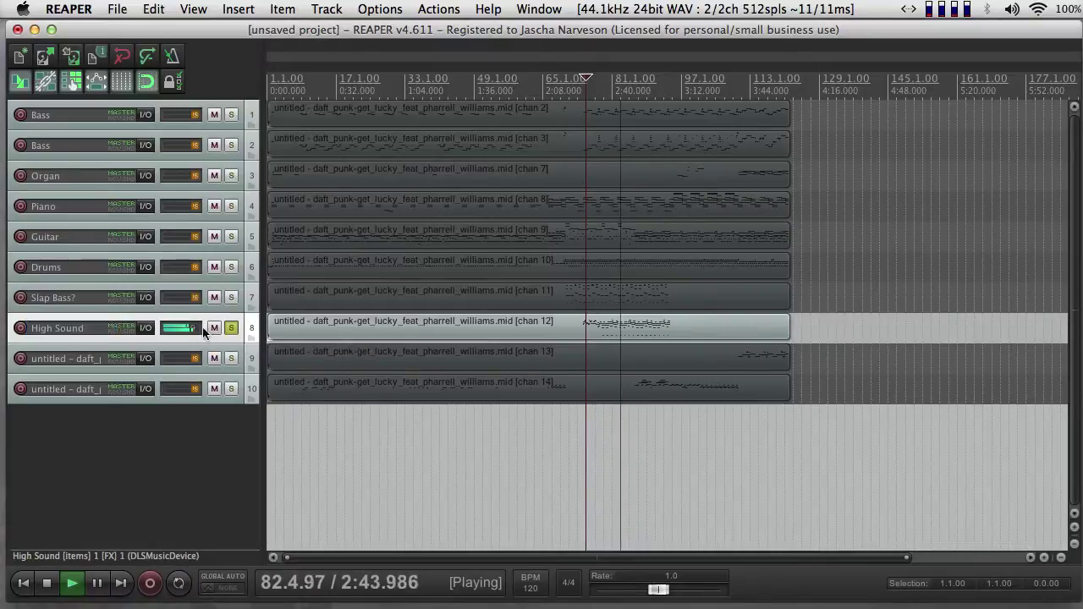
{"action": "left_click", "coordinate": [231, 327]}
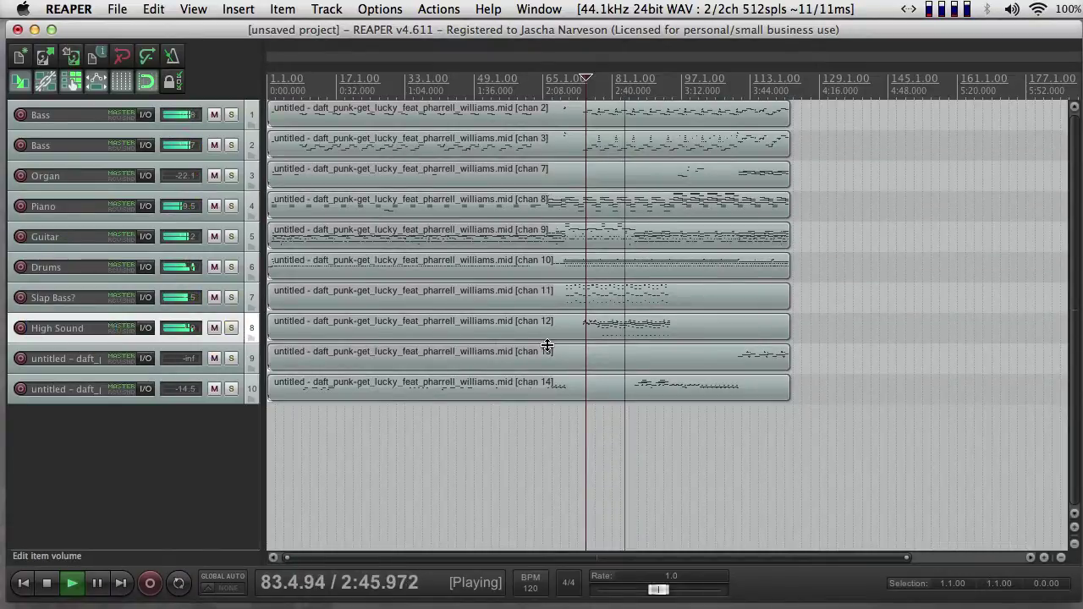
Stop playback, move the edit position to bar 33, and name track 10 'Vocals'.
{"action": "key", "text": "space"}
{"action": "left_click", "coordinate": [455, 89]}
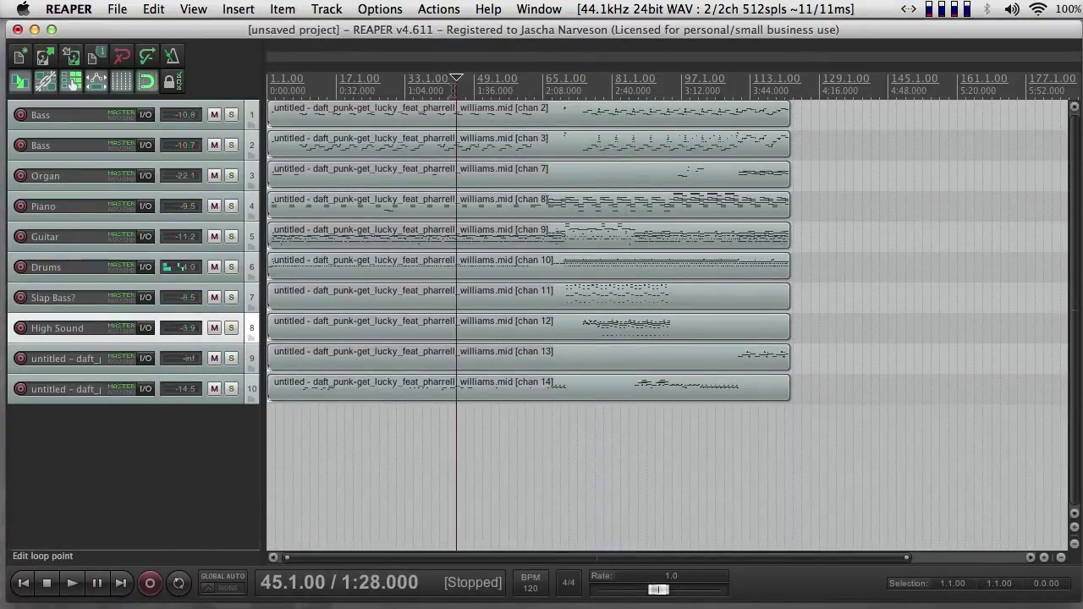
{"action": "left_click", "coordinate": [405, 90]}
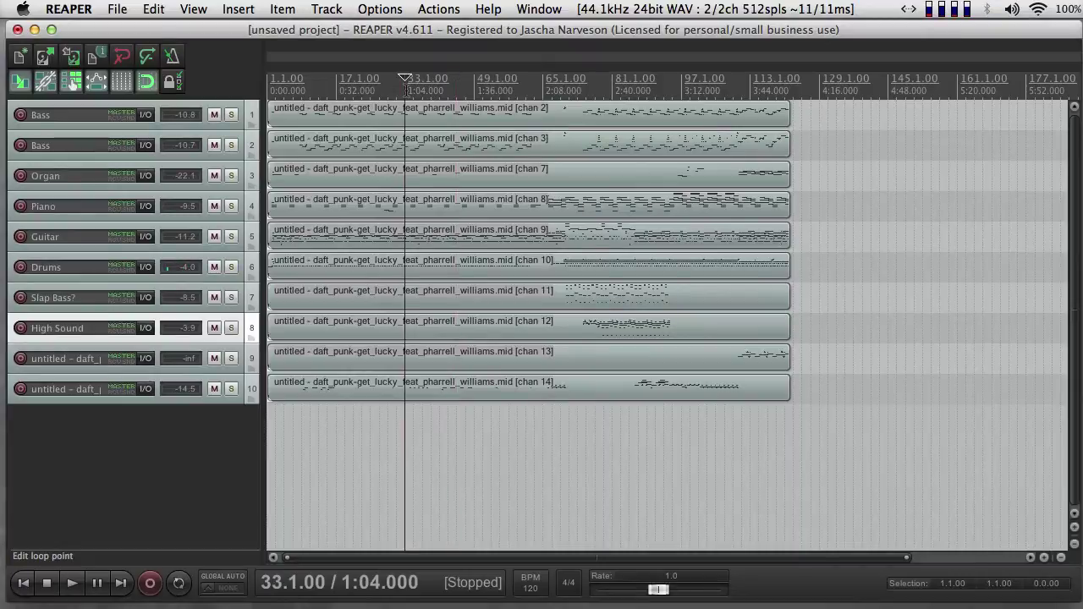
{"action": "left_click", "coordinate": [75, 388]}
{"action": "double_click", "coordinate": [74, 389]}
{"action": "type", "text": "Vocal"}
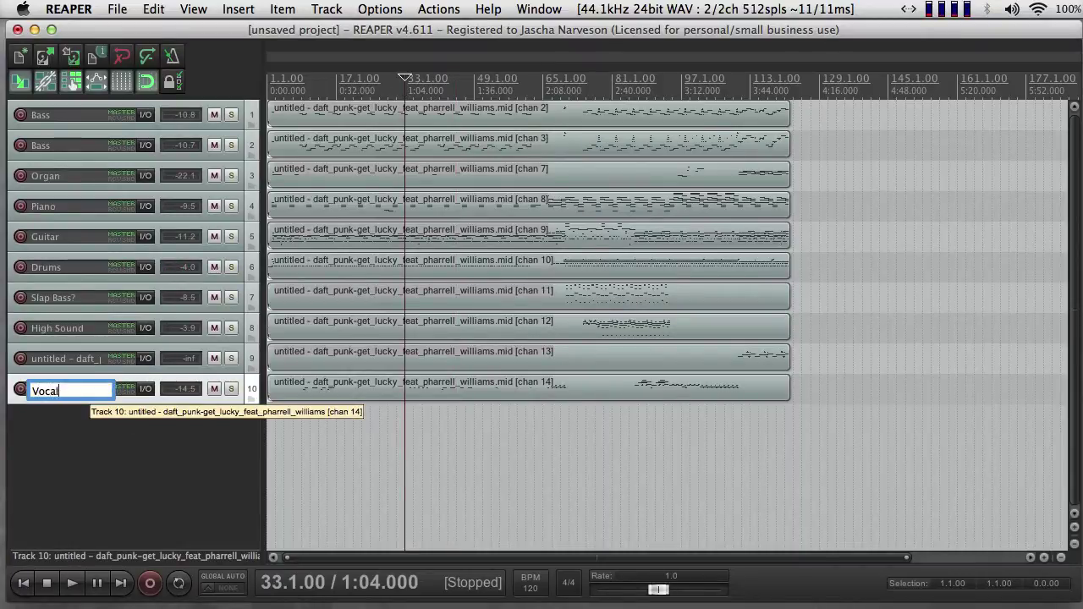
{"action": "type", "text": "s"}
{"action": "key", "text": "Return"}
Audition the soloed Vocals track from bar 33, then open its chan 14 item in the MIDI editor.
{"action": "key", "text": "space"}
{"action": "left_click", "coordinate": [231, 388]}
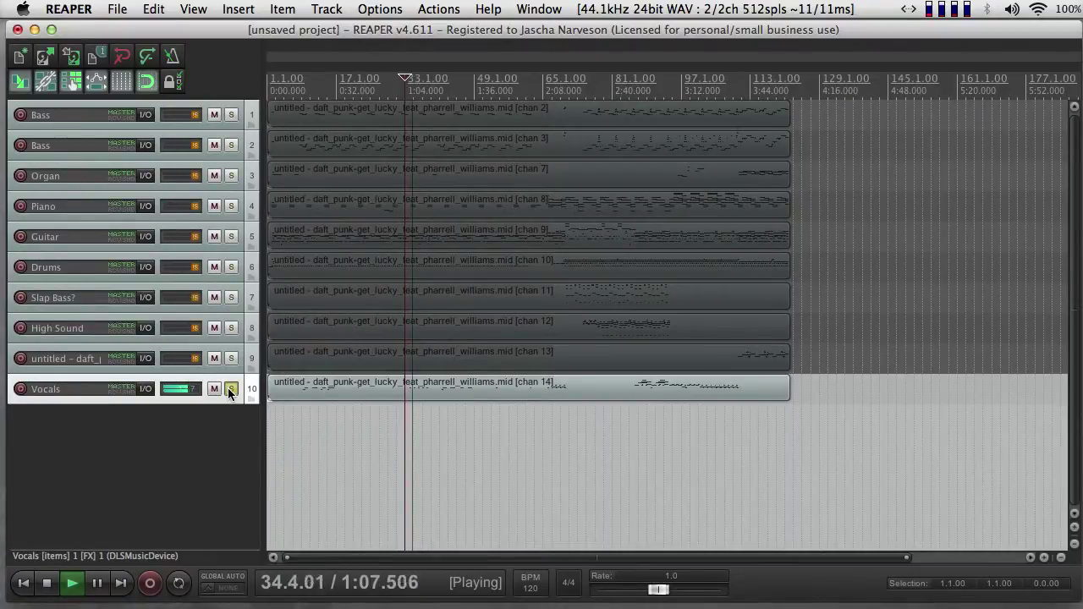
{"action": "key", "text": "space"}
{"action": "left_click", "coordinate": [231, 388]}
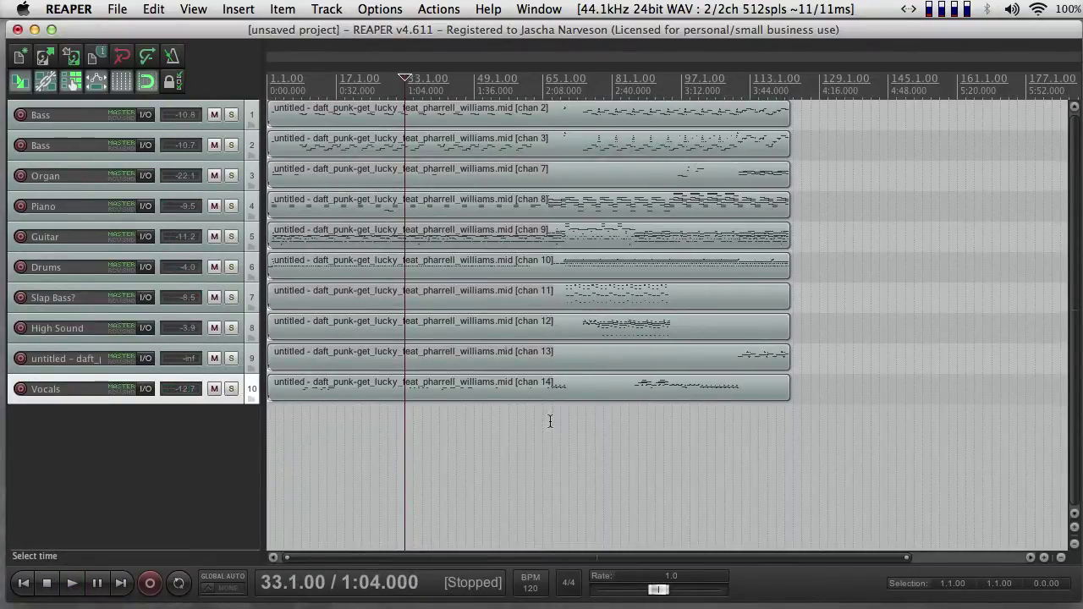
{"action": "double_click", "coordinate": [308, 387]}
Enlarge the Bank/Program Select lane beneath the notes.
{"action": "scroll", "coordinate": [275, 400], "scroll_direction": "up", "scroll_amount": 8}
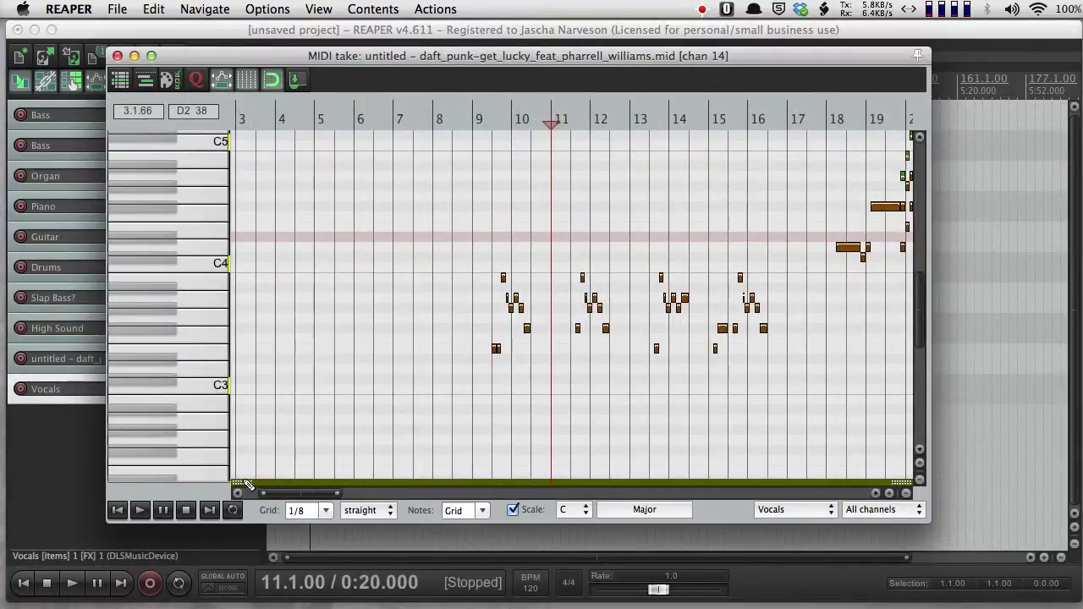
{"action": "left_click_drag", "start_coordinate": [248, 484], "coordinate": [253, 312]}
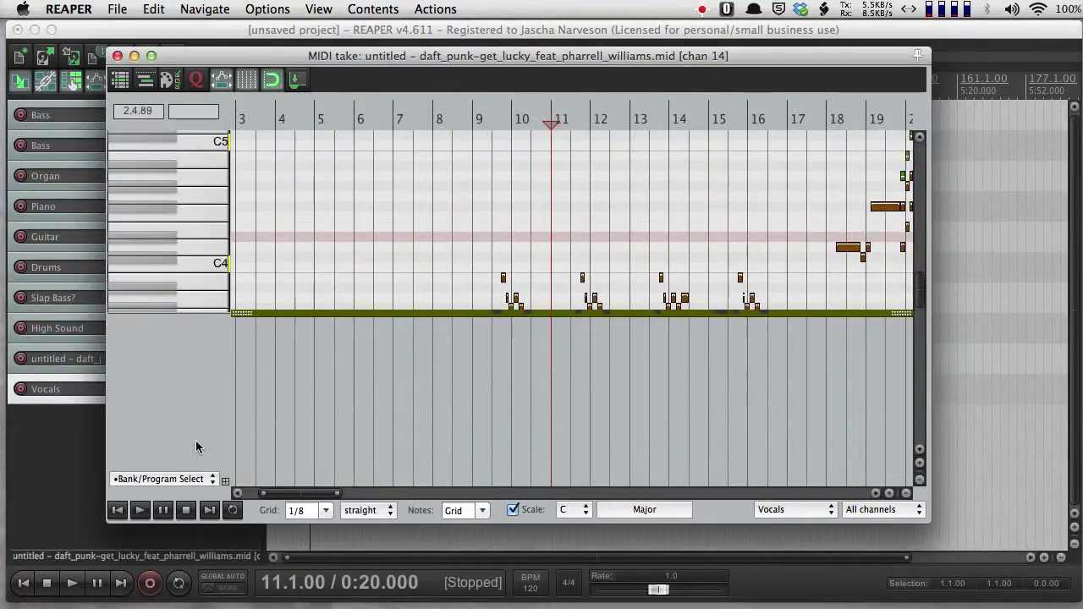
{"action": "scroll", "coordinate": [262, 444], "scroll_direction": "left", "scroll_amount": 3}
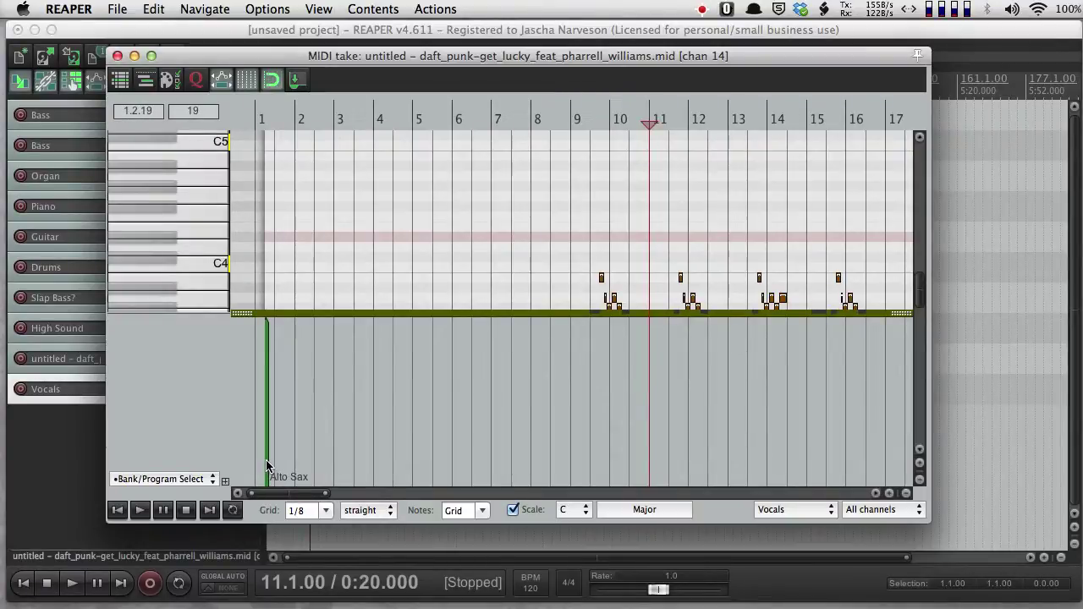
Replace the Alto Sax program change with General MIDI Trumpet and close the MIDI editor.
{"action": "double_click", "coordinate": [266, 466]}
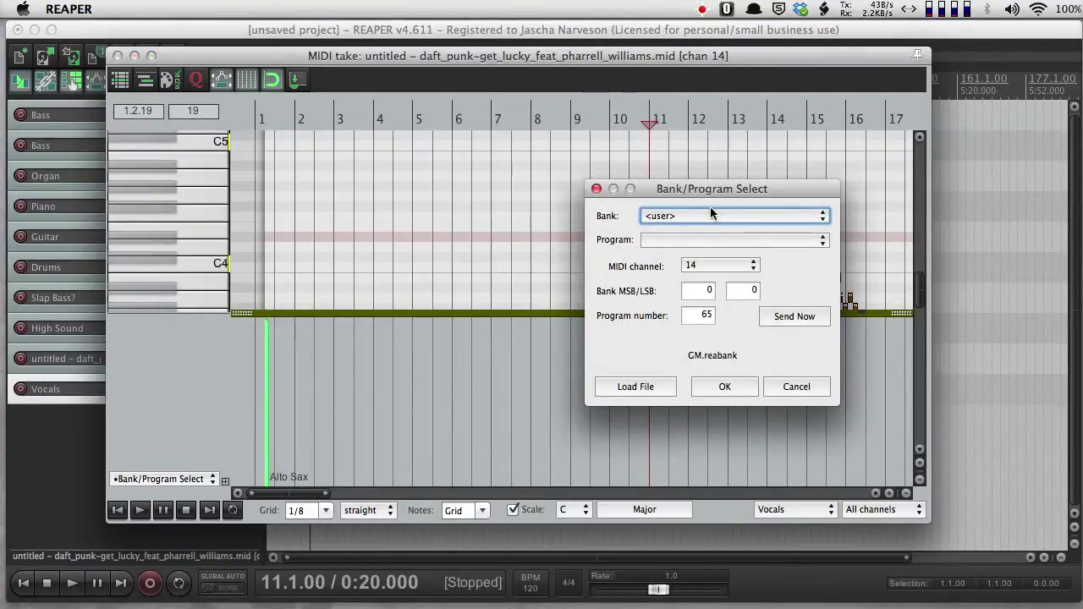
{"action": "left_click", "coordinate": [711, 215]}
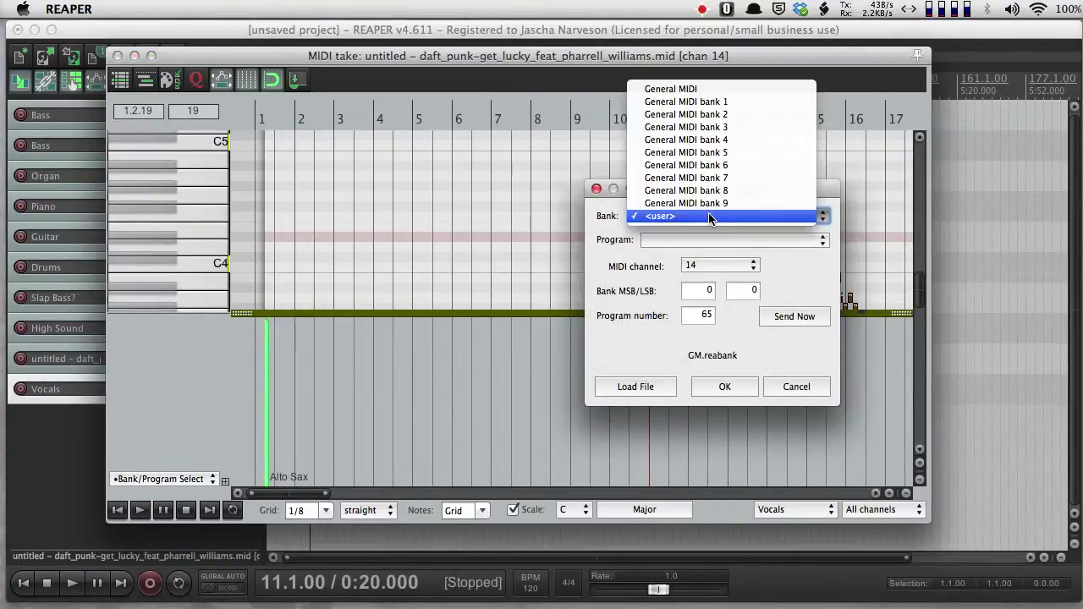
{"action": "left_click", "coordinate": [697, 90]}
{"action": "left_click", "coordinate": [674, 243]}
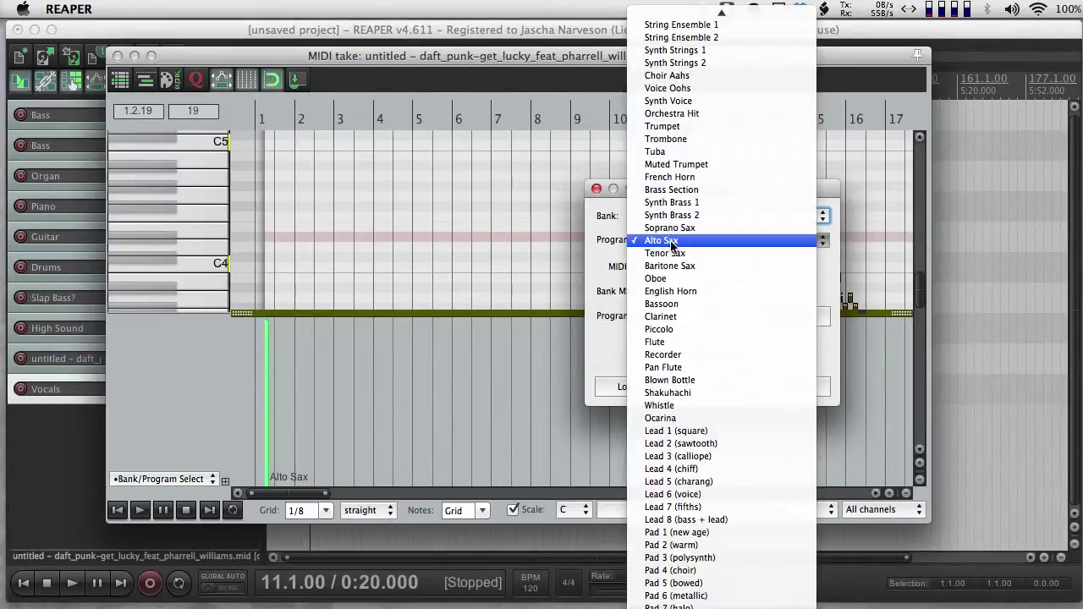
{"action": "left_click", "coordinate": [680, 128]}
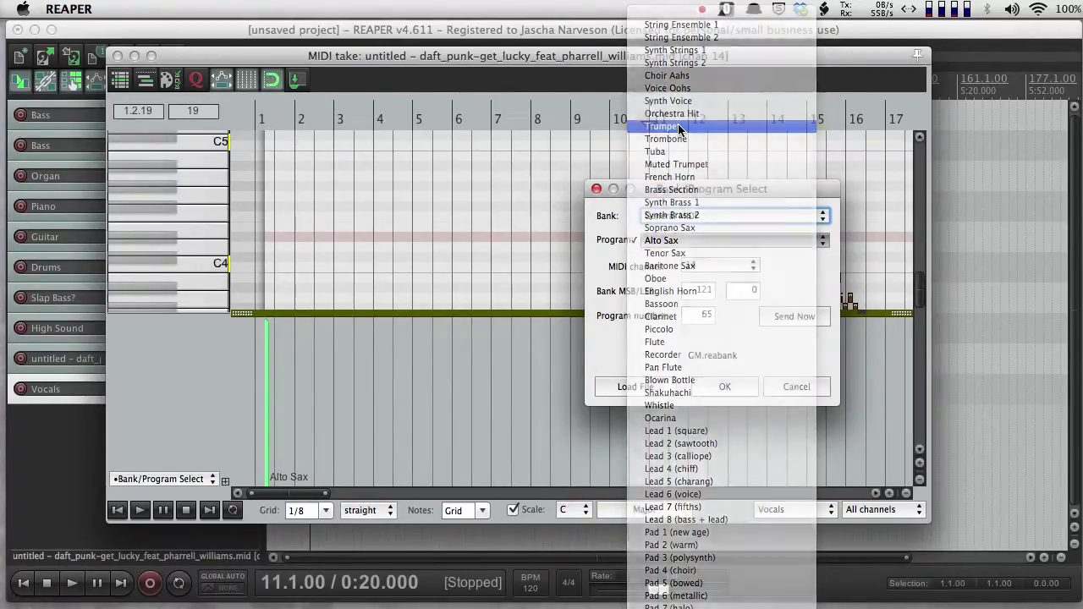
{"action": "left_click", "coordinate": [731, 384]}
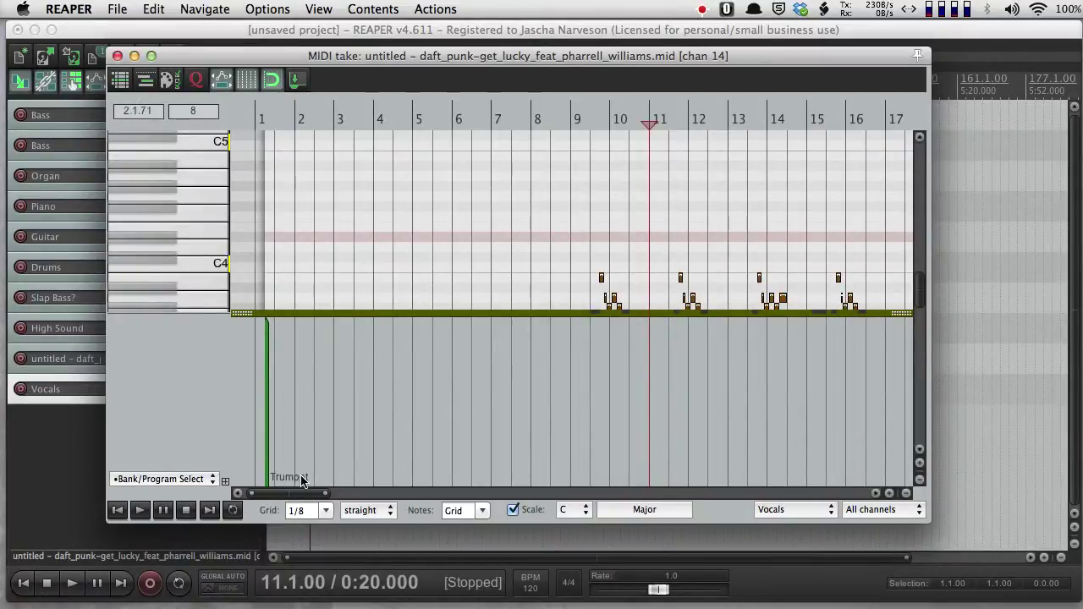
{"action": "left_click", "coordinate": [117, 57]}
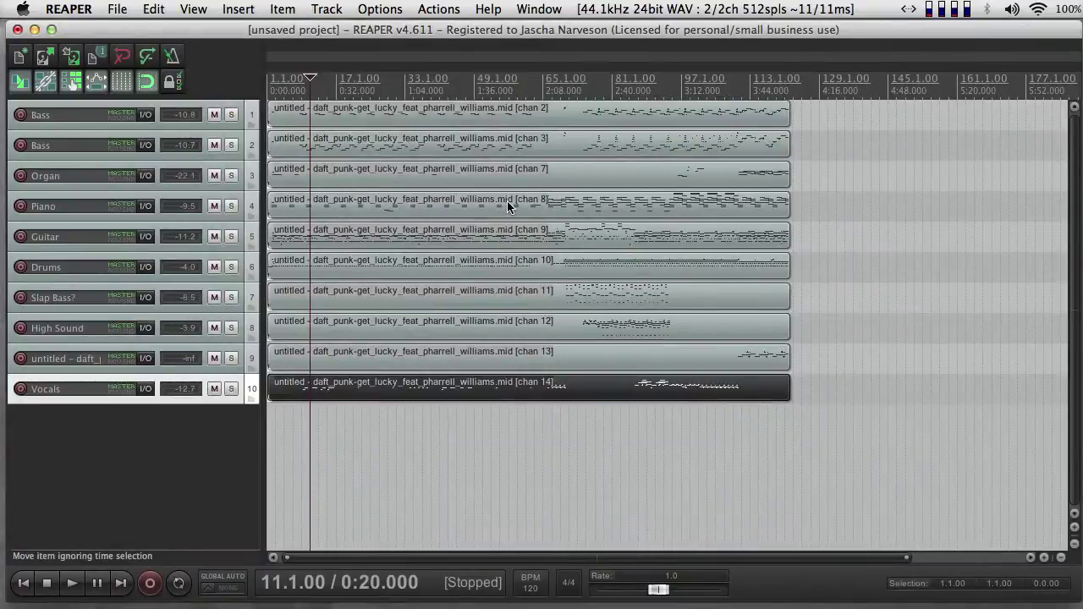
{"action": "key", "text": "space"}
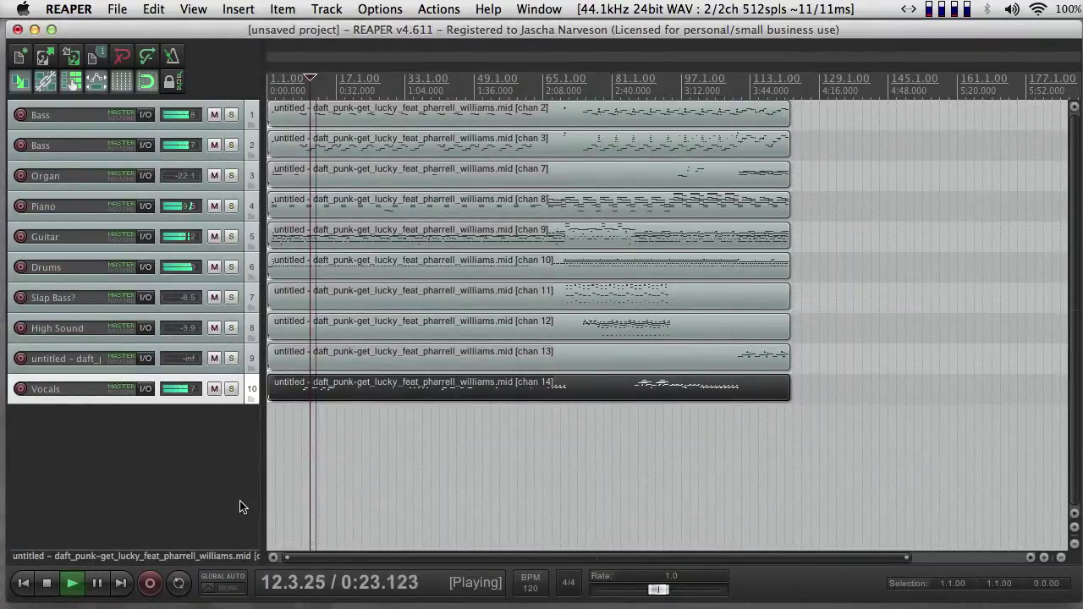
{"action": "key", "text": "space"}
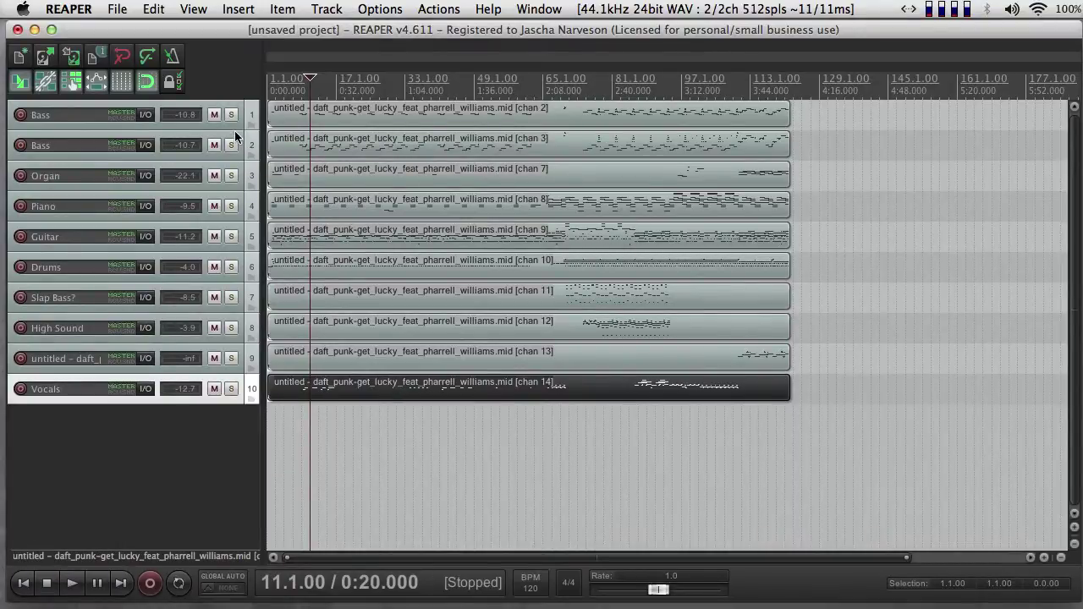
{"action": "key", "text": "super+m"}
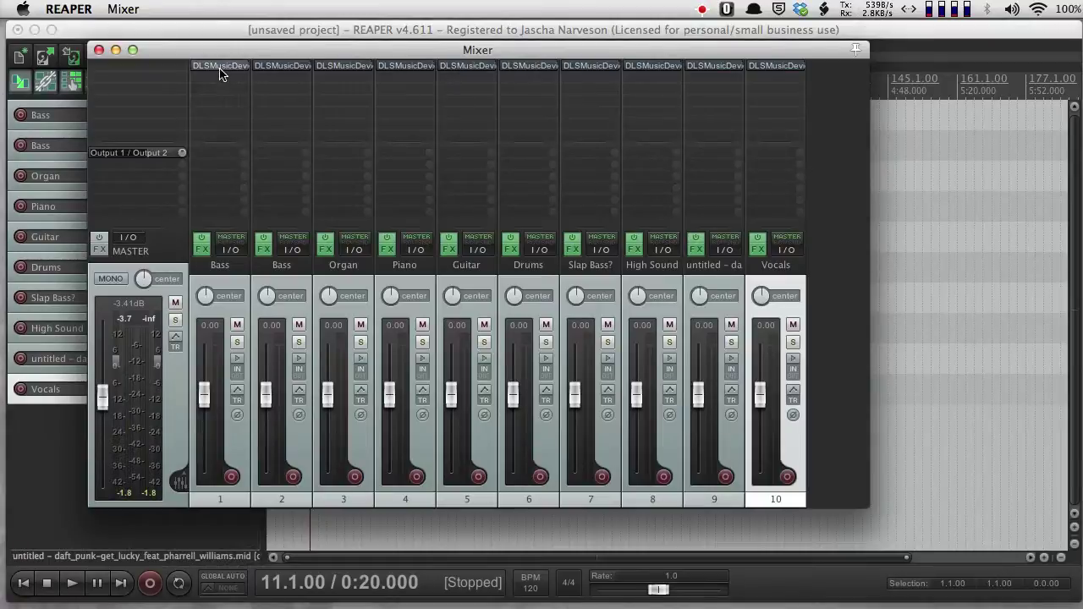
{"action": "left_click", "coordinate": [99, 51]}
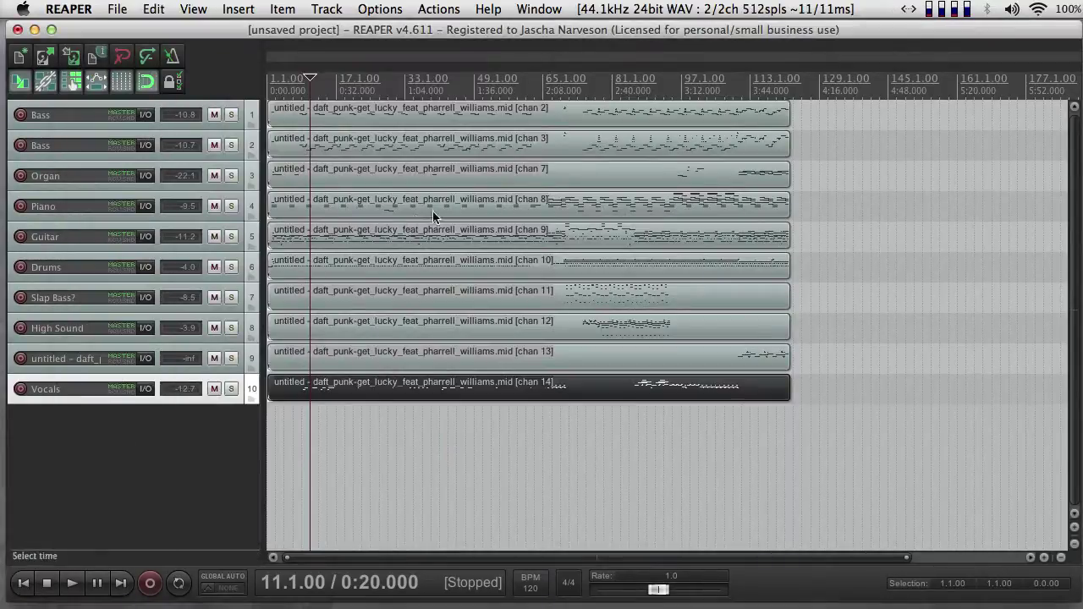